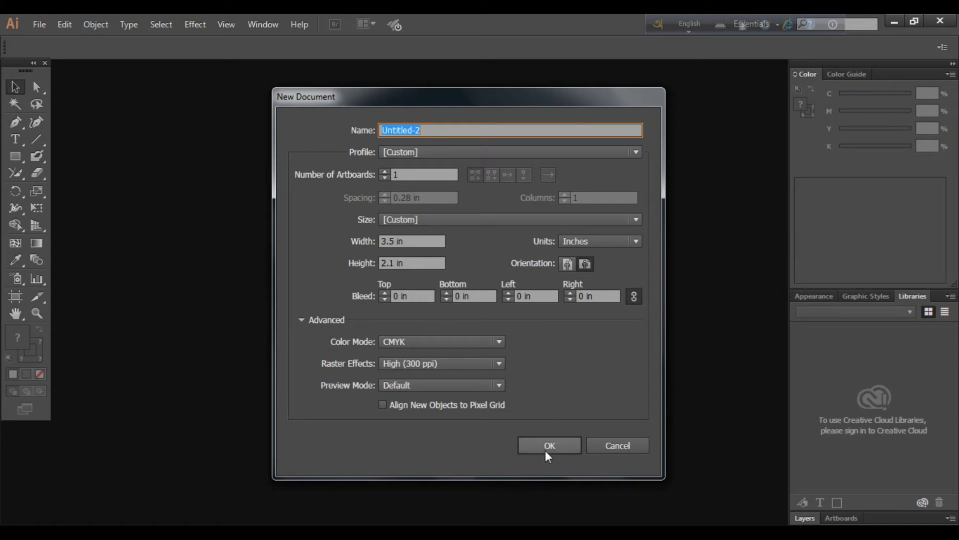
Create a new landscape CMYK document with one artboard, 3.5 in wide and 2.1 in high, at 300 ppi
{"action": "left_click", "coordinate": [557, 444]}
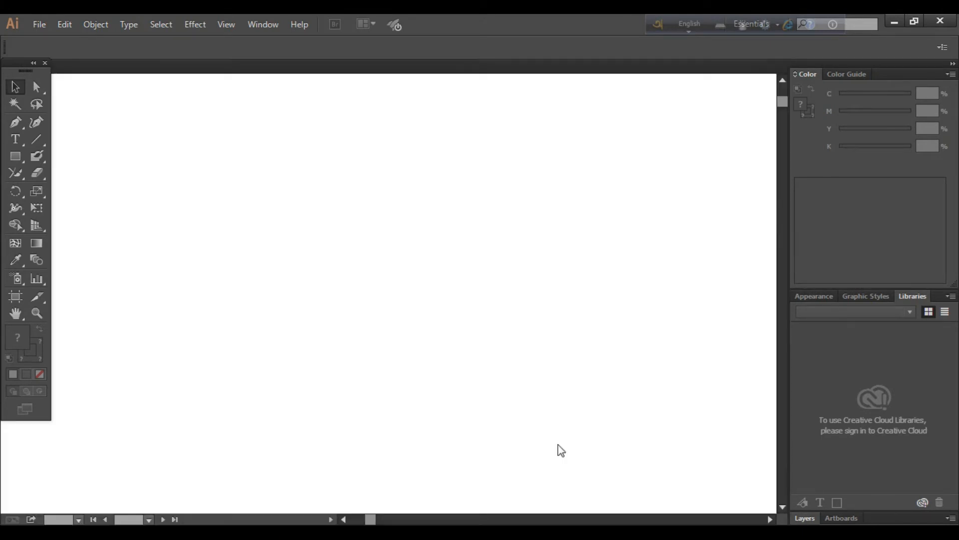
{"action": "left_click", "coordinate": [15, 174]}
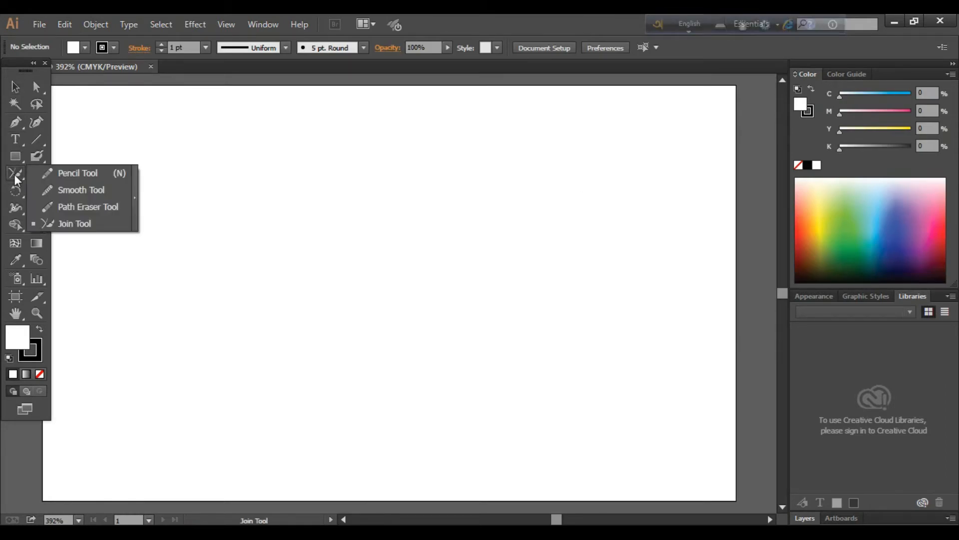
{"action": "left_click", "coordinate": [71, 218]}
{"action": "left_click_drag", "start_coordinate": [71, 214], "coordinate": [65, 238]}
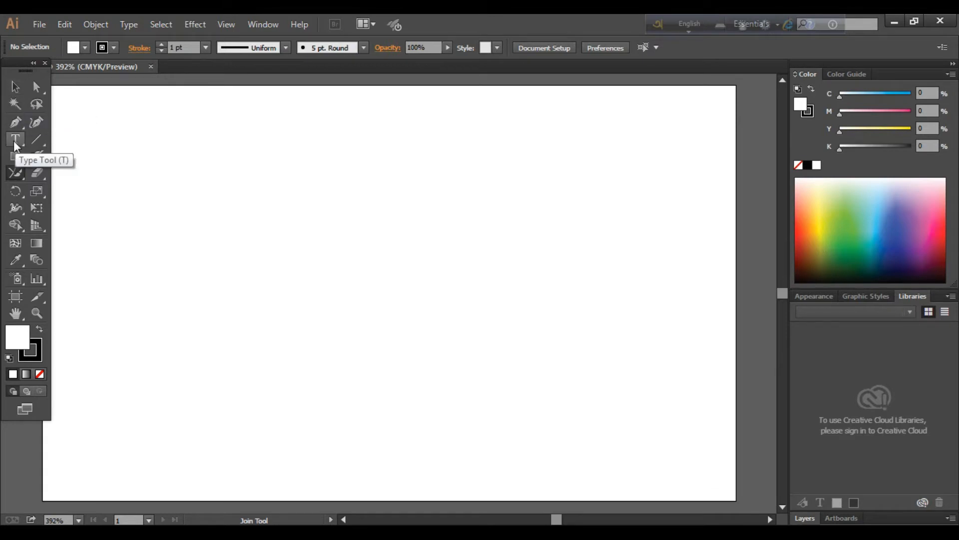
{"action": "left_click", "coordinate": [14, 172]}
{"action": "left_click", "coordinate": [14, 171]}
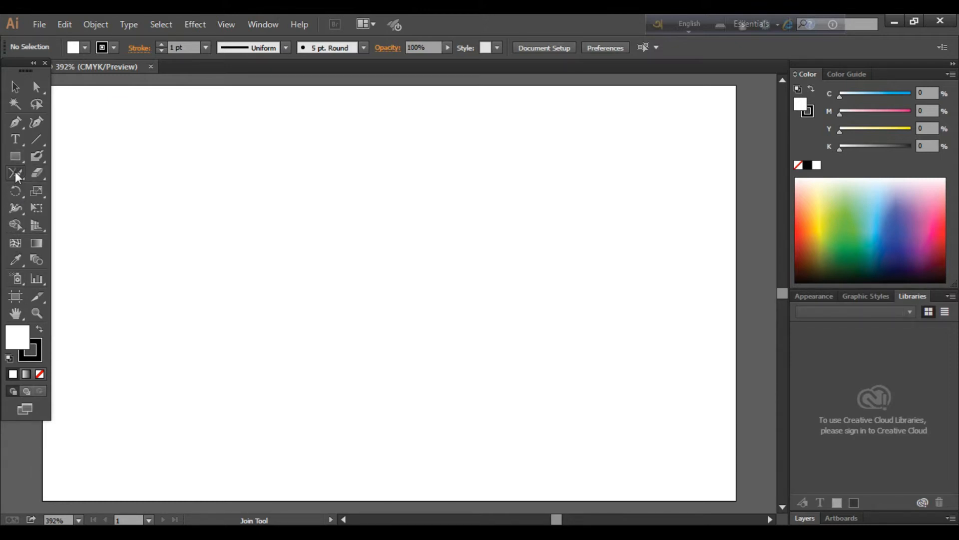
Draw three freehand curves on the empty artboard with the Pencil tool: a long wave, a shorter wave below it and a hooked curve beside them
{"action": "left_click", "coordinate": [15, 171]}
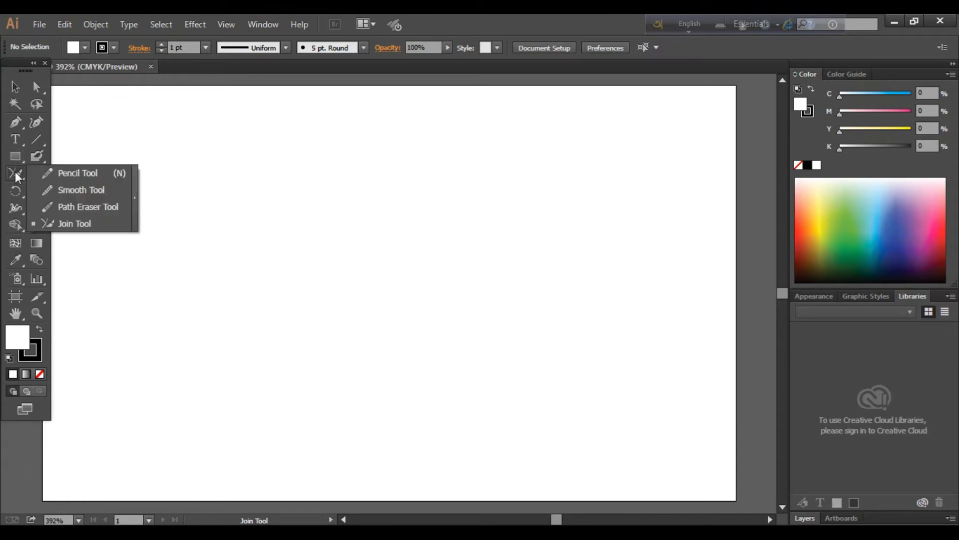
{"action": "left_click", "coordinate": [97, 173]}
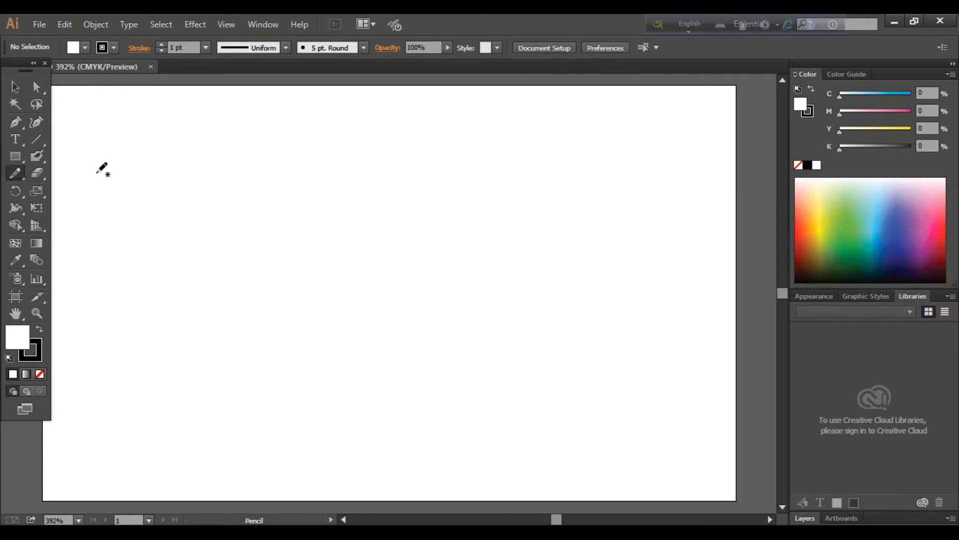
{"action": "left_click", "coordinate": [16, 176]}
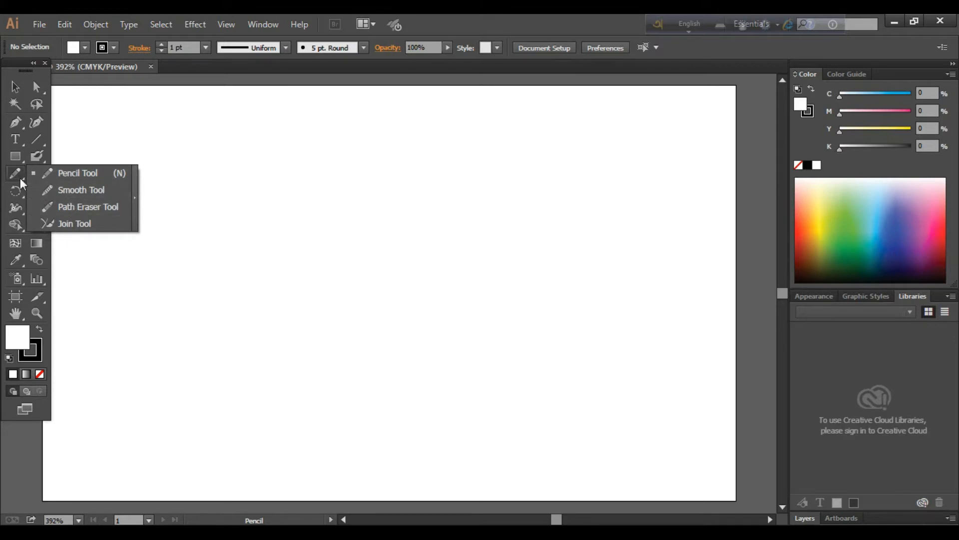
{"action": "left_click", "coordinate": [68, 175]}
{"action": "mouse_move", "coordinate": [212, 307]}
{"action": "left_mouse_down"}
{"action": "mouse_move", "coordinate": [222, 279]}
{"action": "mouse_move", "coordinate": [247, 266]}
{"action": "mouse_move", "coordinate": [292, 294]}
{"action": "mouse_move", "coordinate": [367, 255]}
{"action": "mouse_move", "coordinate": [427, 250]}
{"action": "mouse_move", "coordinate": [459, 279]}
{"action": "left_mouse_up"}
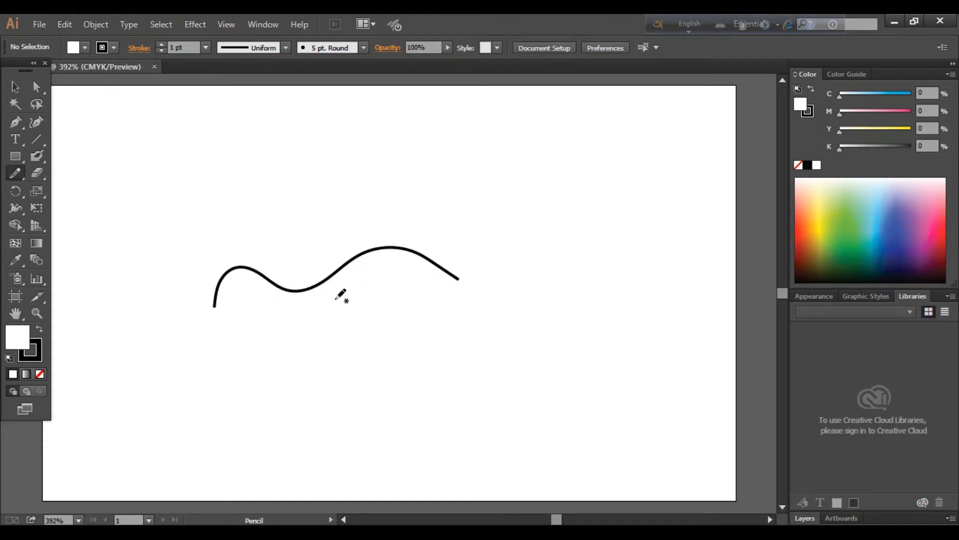
{"action": "key", "text": "ctrl+plus"}
{"action": "key", "text": "ctrl+plus"}
{"action": "key", "text": "ctrl+plus"}
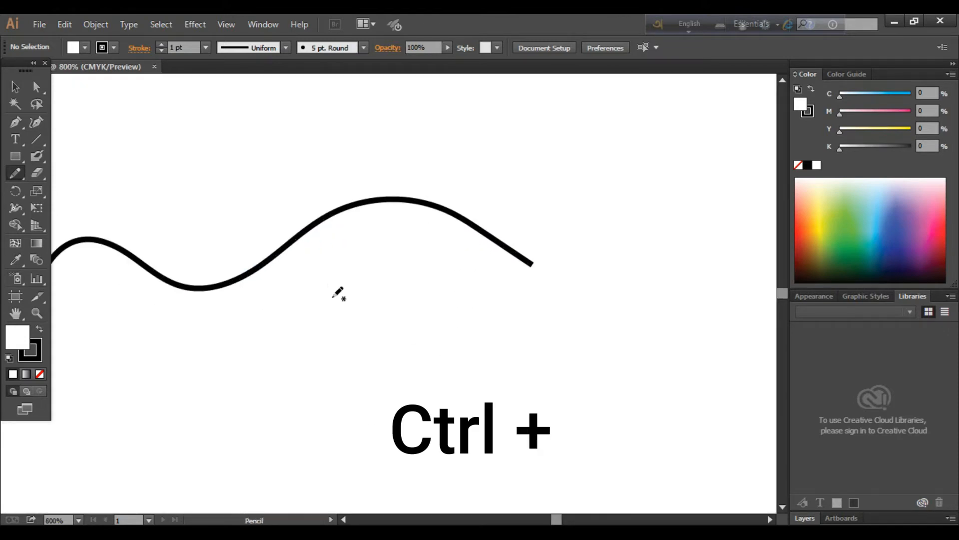
{"action": "key", "text": "space"}
{"action": "left_click_drag", "start_coordinate": [274, 278], "coordinate": [379, 269]}
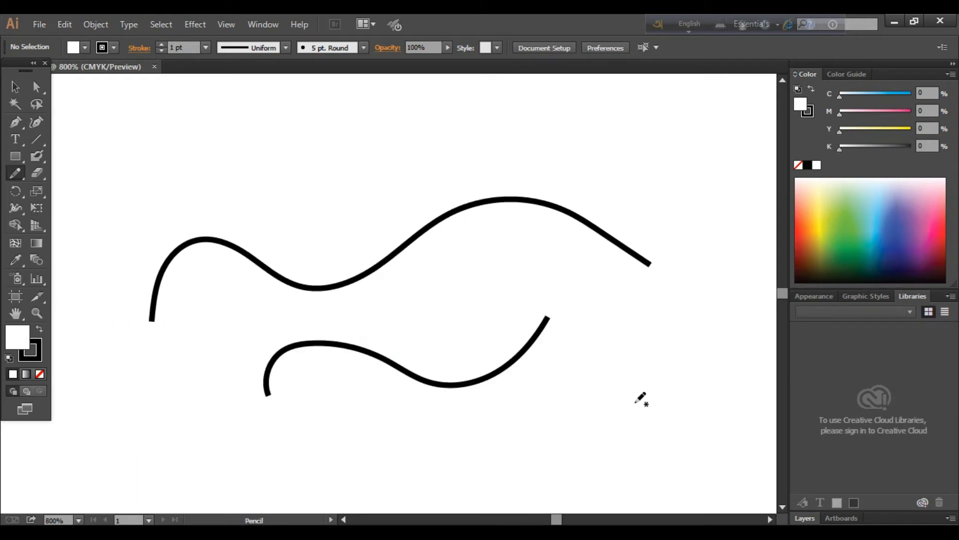
{"action": "mouse_move", "coordinate": [635, 401]}
{"action": "left_mouse_down"}
{"action": "mouse_move", "coordinate": [642, 308]}
{"action": "mouse_move", "coordinate": [468, 261]}
{"action": "left_mouse_up"}
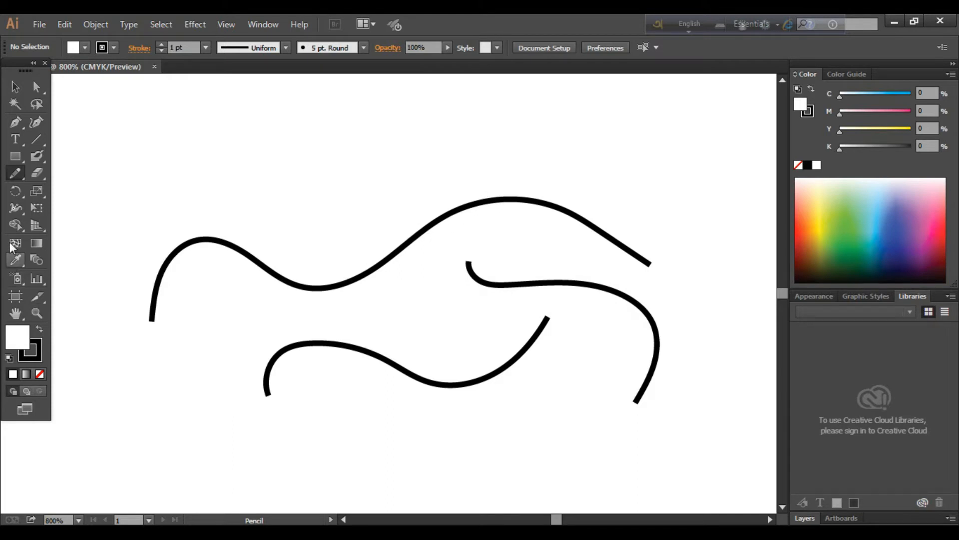
Set the Pencil tool's fidelity to fully Accurate and draw a short wavy stroke above the long wave
{"action": "double_click", "coordinate": [15, 173]}
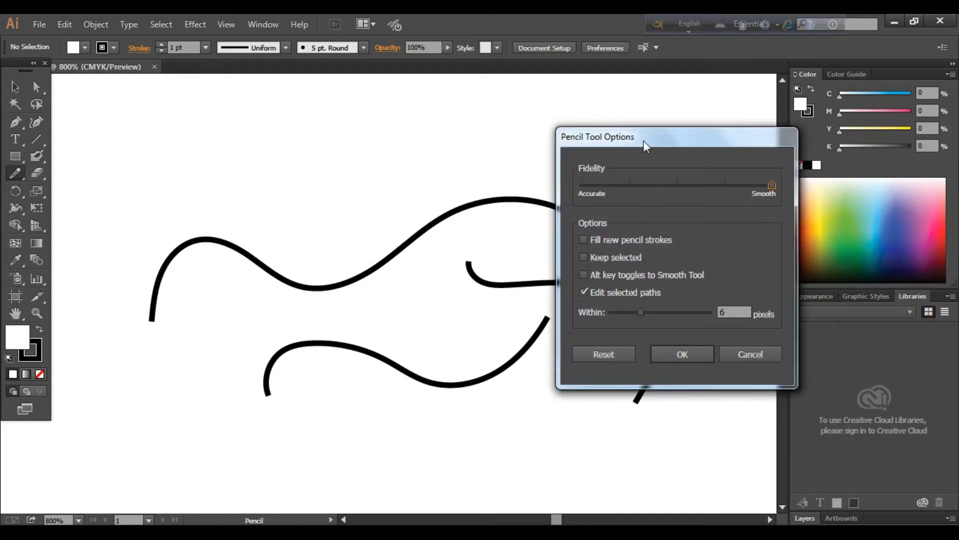
{"action": "mouse_move", "coordinate": [643, 140]}
{"action": "left_mouse_down"}
{"action": "mouse_move", "coordinate": [566, 132]}
{"action": "mouse_move", "coordinate": [589, 127]}
{"action": "left_mouse_up"}
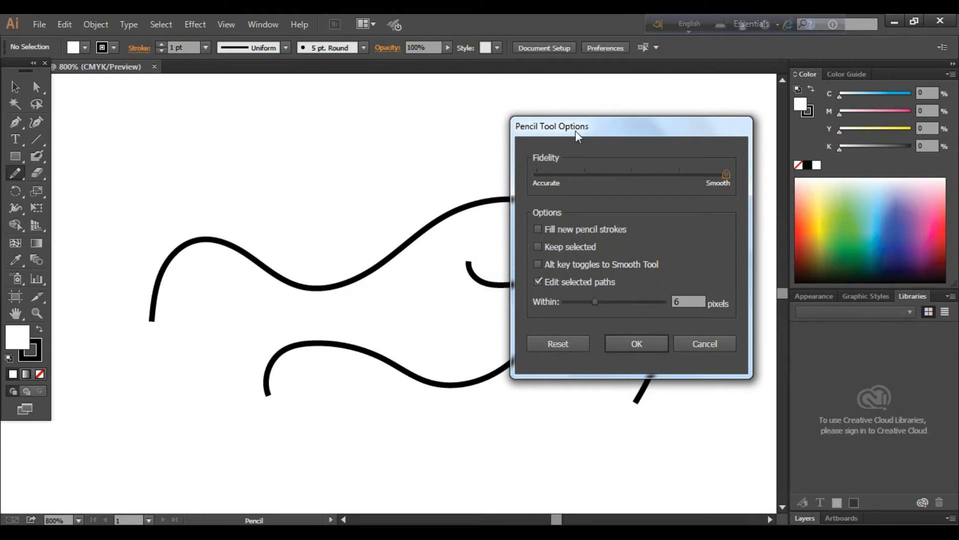
{"action": "left_click_drag", "start_coordinate": [577, 133], "coordinate": [557, 124]}
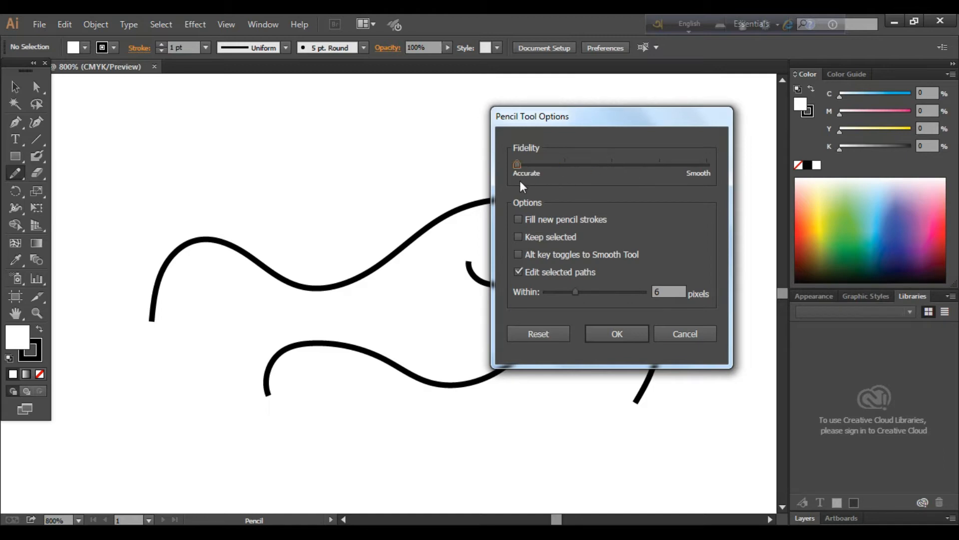
{"action": "left_click", "coordinate": [610, 330]}
{"action": "mouse_move", "coordinate": [336, 215]}
{"action": "left_mouse_down"}
{"action": "mouse_move", "coordinate": [346, 173]}
{"action": "mouse_move", "coordinate": [425, 164]}
{"action": "mouse_move", "coordinate": [464, 138]}
{"action": "mouse_move", "coordinate": [508, 147]}
{"action": "left_mouse_up"}
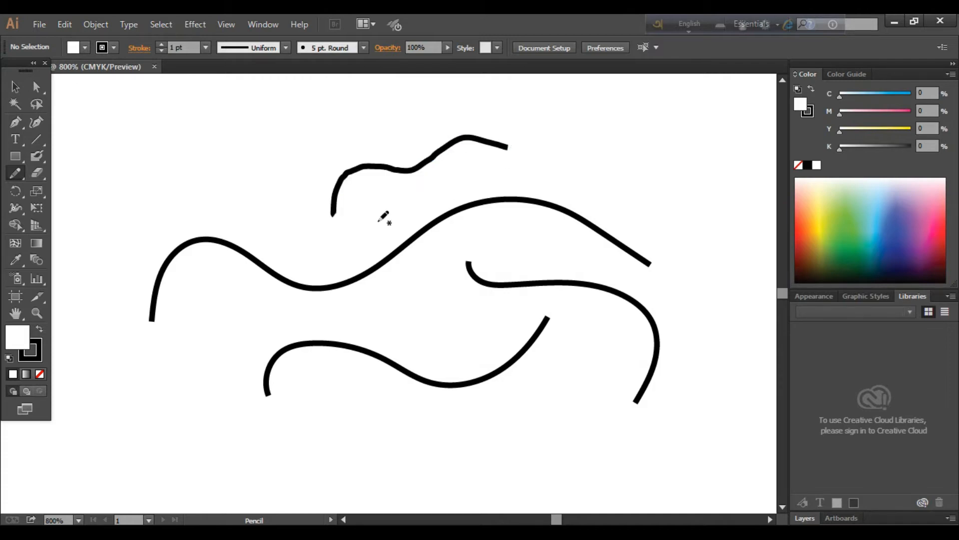
Set the Pencil tool's fidelity to fully Smooth and draw a wave above the rough stroke and two nested arcs around its end
{"action": "key", "text": "ctrl+="}
{"action": "scroll", "coordinate": [407, 310], "scroll_direction": "up", "scroll_amount": 5}
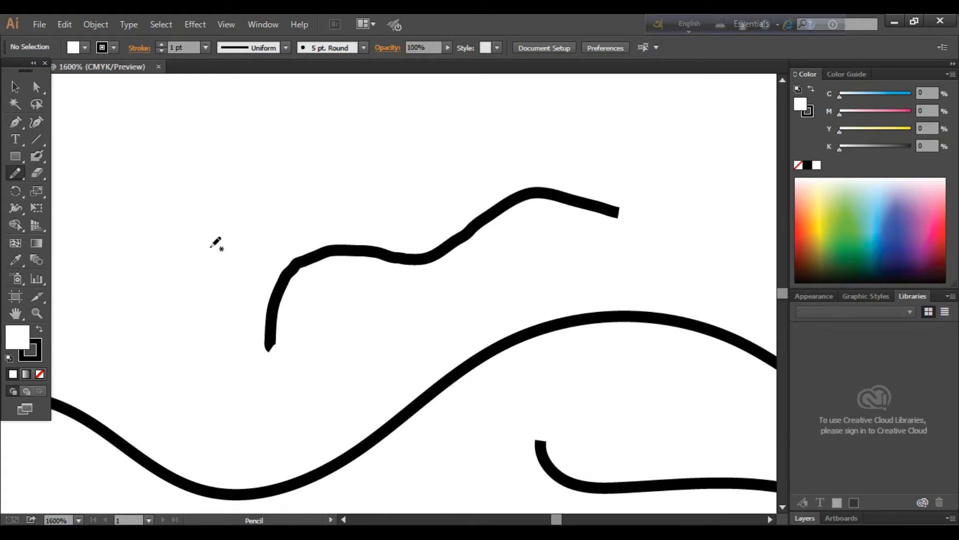
{"action": "double_click", "coordinate": [15, 174]}
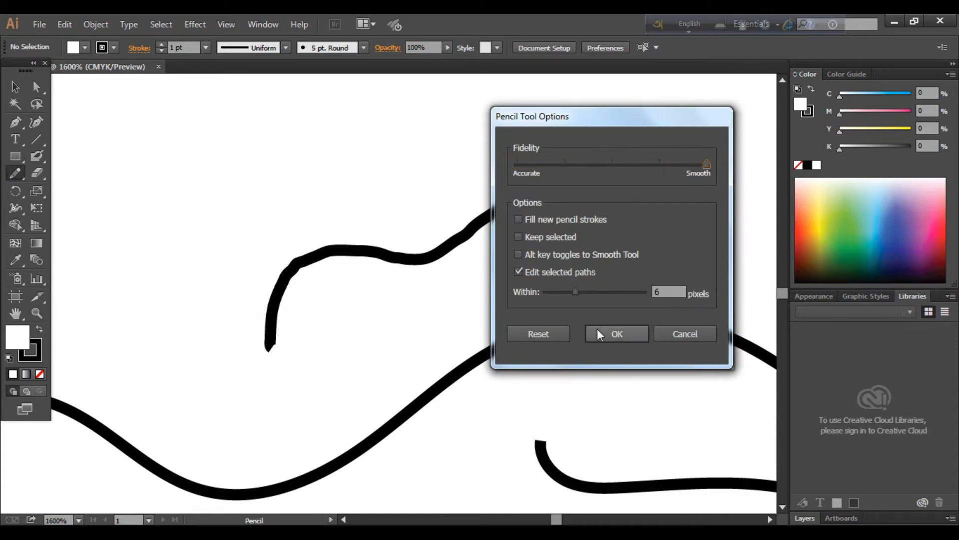
{"action": "left_click", "coordinate": [611, 338]}
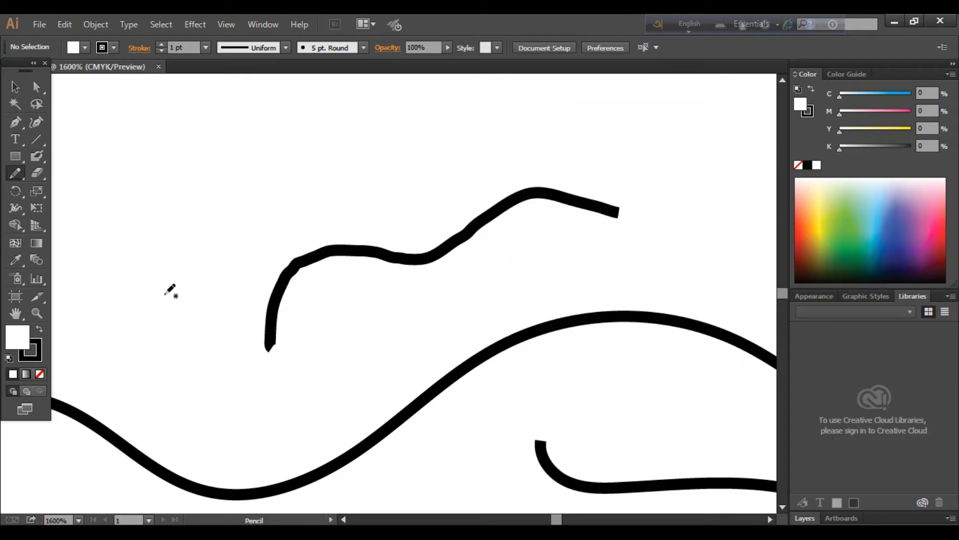
{"action": "mouse_move", "coordinate": [172, 301]}
{"action": "left_mouse_down"}
{"action": "mouse_move", "coordinate": [218, 198]}
{"action": "mouse_move", "coordinate": [288, 201]}
{"action": "mouse_move", "coordinate": [372, 181]}
{"action": "mouse_move", "coordinate": [437, 140]}
{"action": "left_mouse_up"}
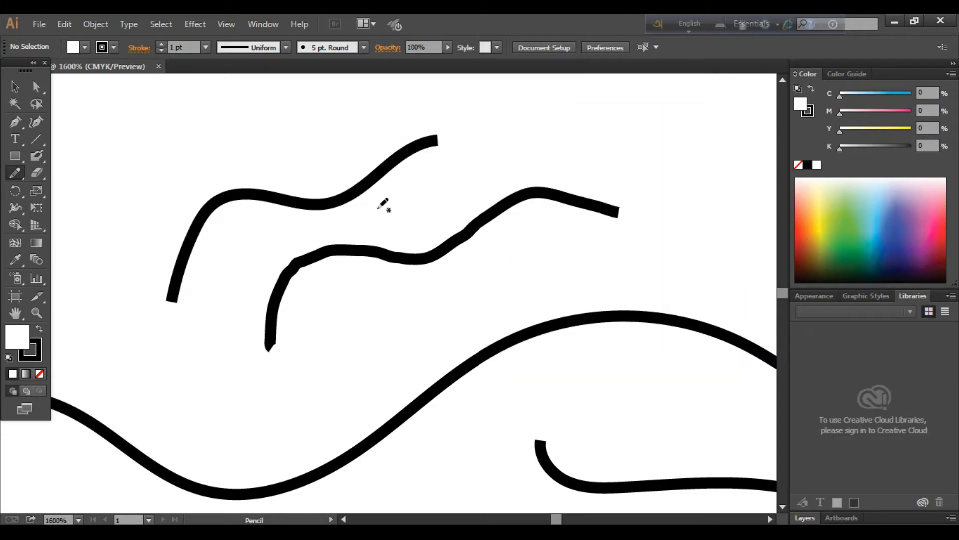
{"action": "mouse_move", "coordinate": [572, 113]}
{"action": "left_mouse_down"}
{"action": "mouse_move", "coordinate": [637, 249]}
{"action": "mouse_move", "coordinate": [569, 283]}
{"action": "left_mouse_up"}
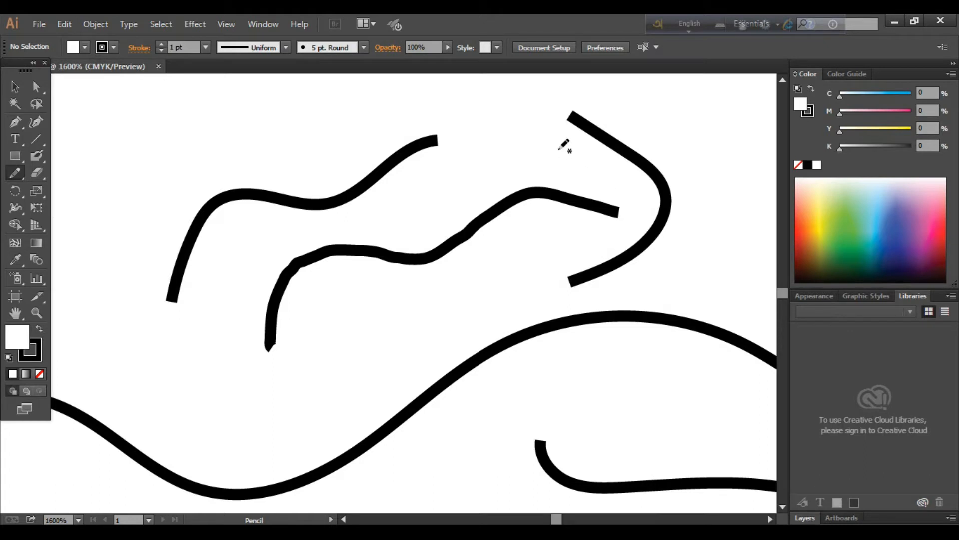
{"action": "mouse_move", "coordinate": [550, 134]}
{"action": "left_mouse_down"}
{"action": "mouse_move", "coordinate": [596, 175]}
{"action": "mouse_move", "coordinate": [535, 265]}
{"action": "left_mouse_up"}
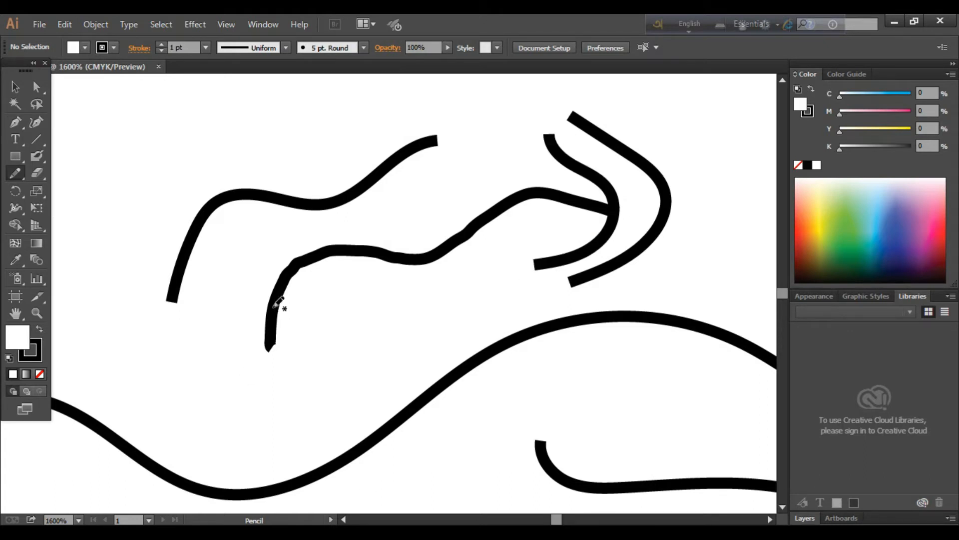
Apply the double-bulge variable width profile to the outer arc and move it down below the long wave
{"action": "left_click", "coordinate": [15, 86]}
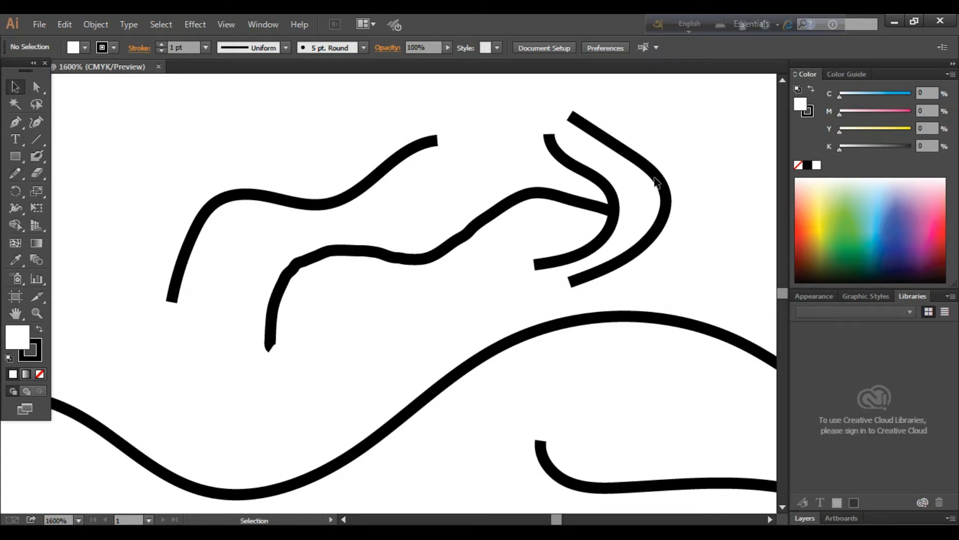
{"action": "left_click", "coordinate": [654, 177]}
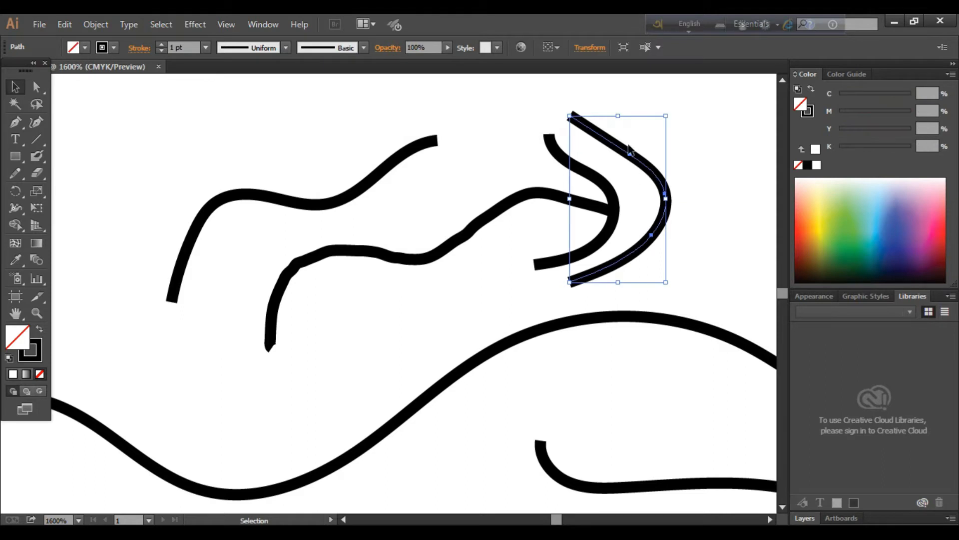
{"action": "left_click", "coordinate": [253, 47]}
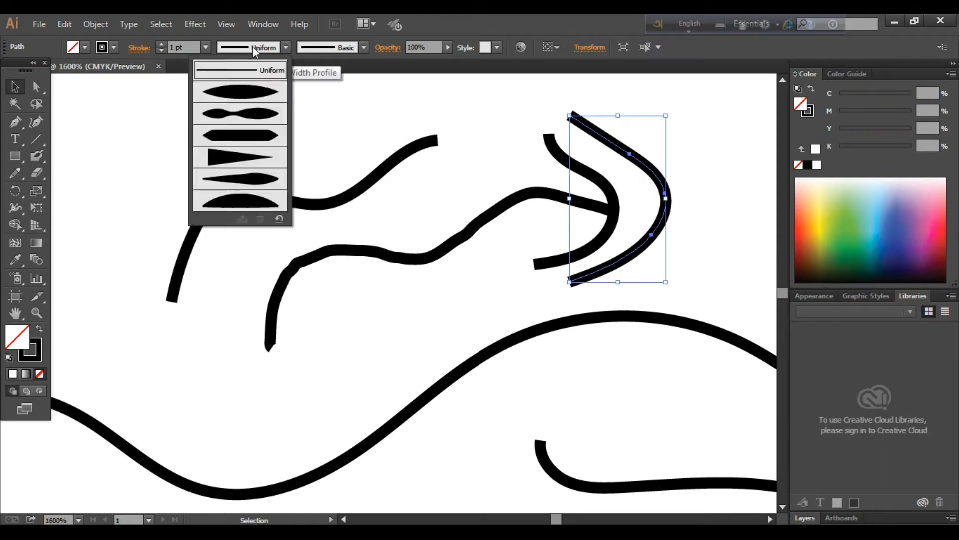
{"action": "left_click", "coordinate": [252, 89]}
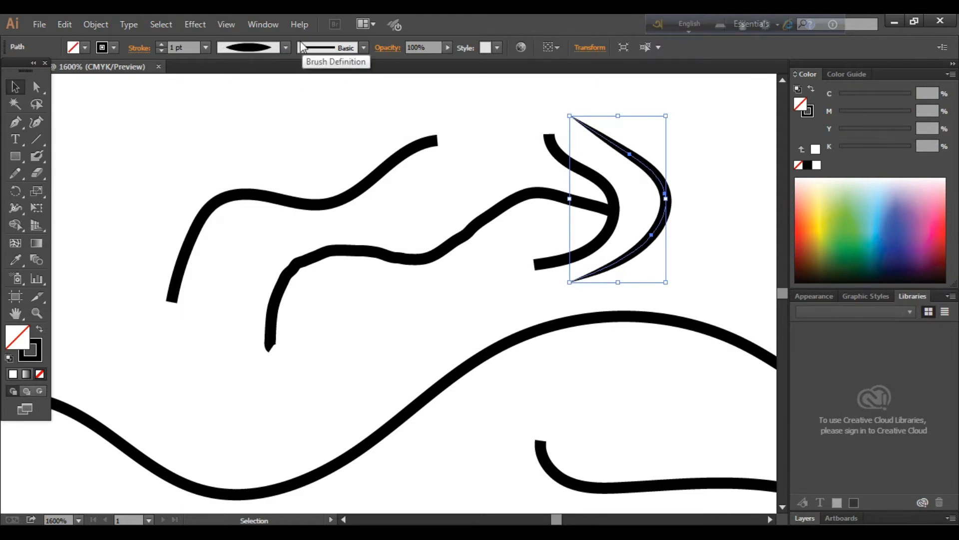
{"action": "left_click", "coordinate": [248, 48]}
{"action": "left_click", "coordinate": [248, 125]}
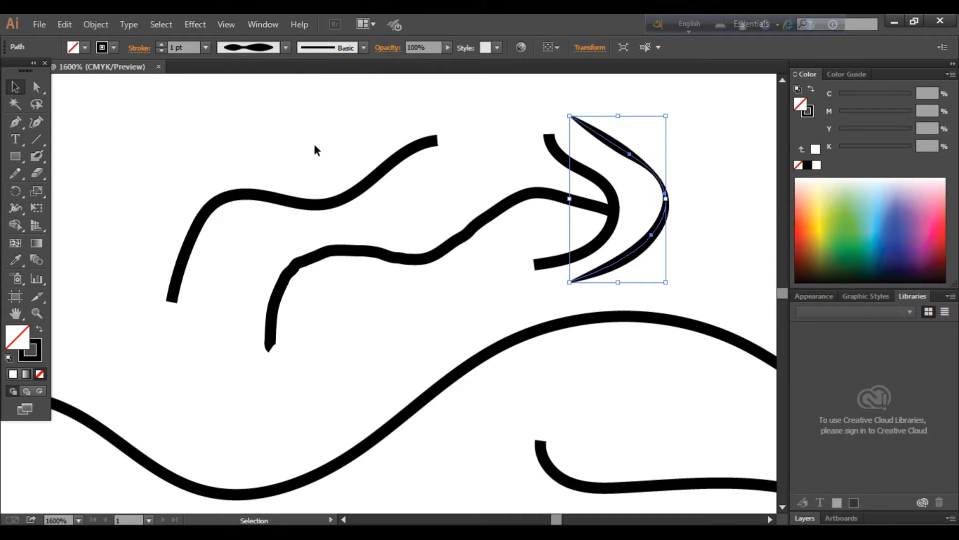
{"action": "left_click", "coordinate": [598, 95]}
{"action": "left_click_drag", "start_coordinate": [627, 156], "coordinate": [647, 393]}
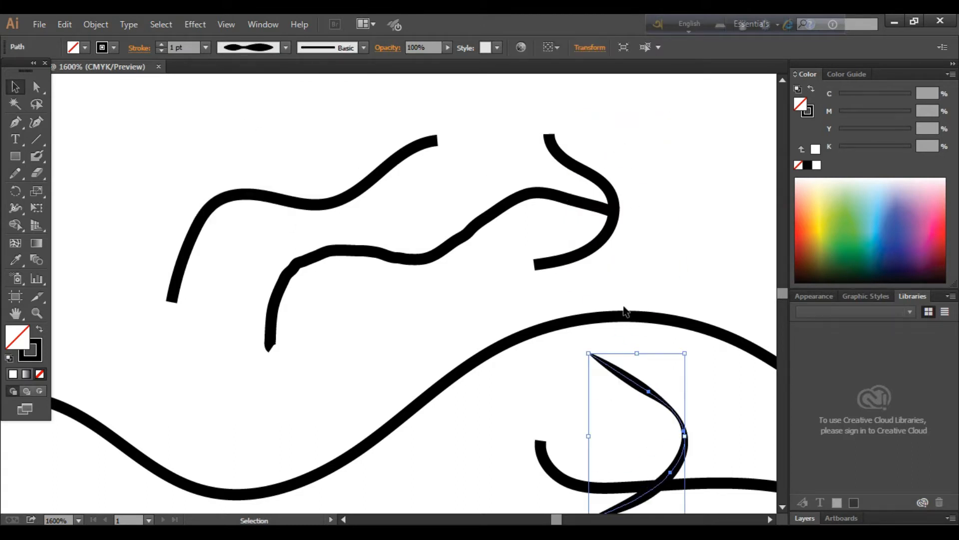
Apply the double-bulge variable width profile to the remaining arc at the end of the rough stroke
{"action": "left_click", "coordinate": [603, 243]}
{"action": "left_click", "coordinate": [605, 239]}
{"action": "left_click", "coordinate": [233, 47]}
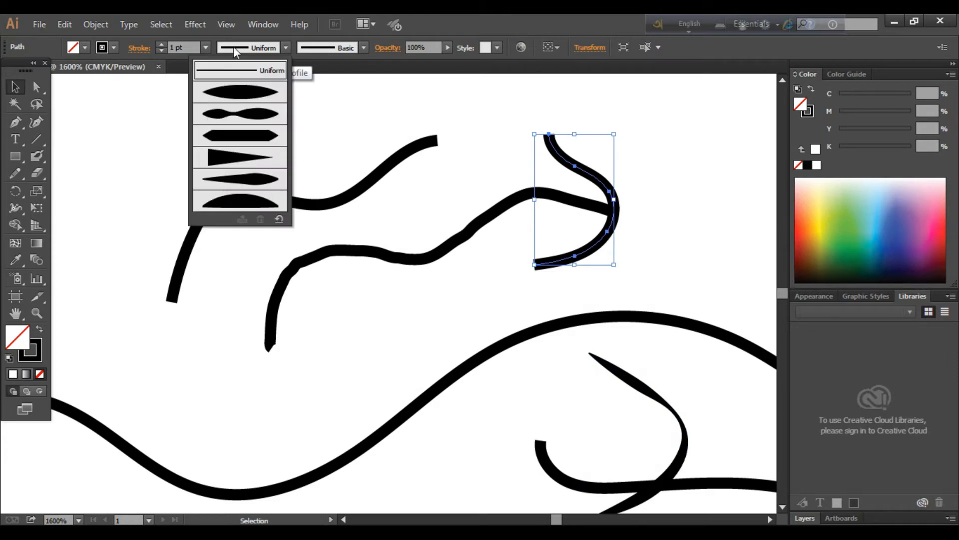
{"action": "left_click", "coordinate": [241, 119]}
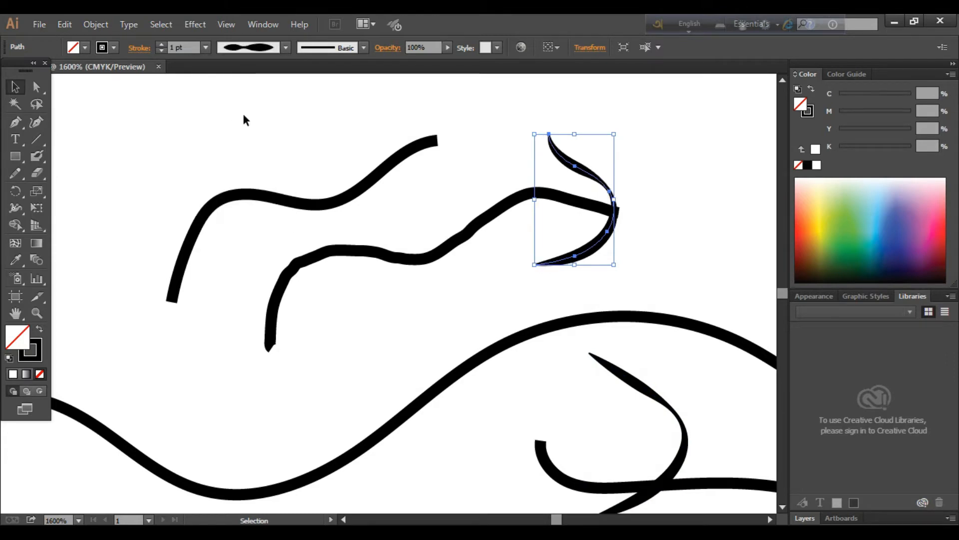
Colour the arc's stroke with the CMYK Red swatch and darken the swatch by raising its black (K) value
{"action": "left_click", "coordinate": [113, 48]}
{"action": "double_click", "coordinate": [48, 71]}
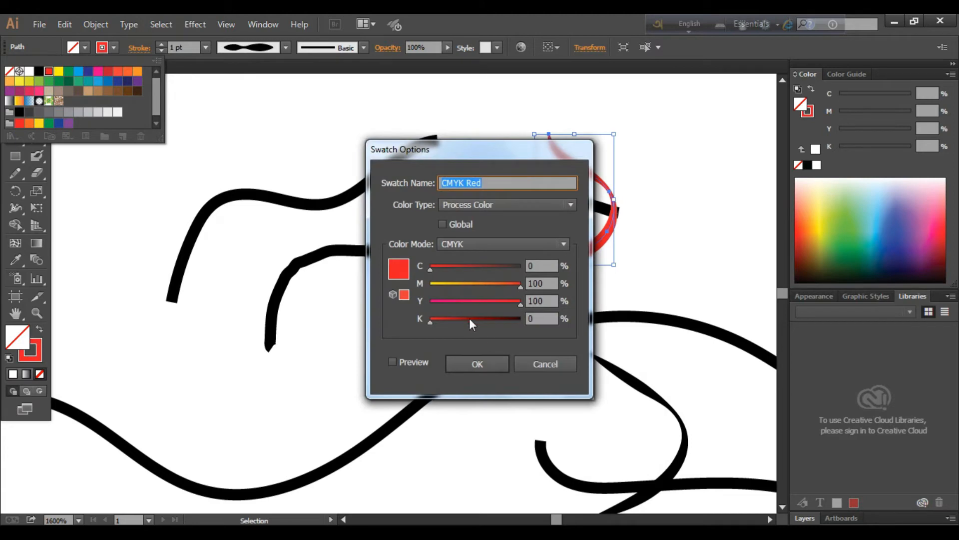
{"action": "left_click", "coordinate": [469, 318]}
{"action": "left_click", "coordinate": [477, 363]}
{"action": "left_click", "coordinate": [685, 158]}
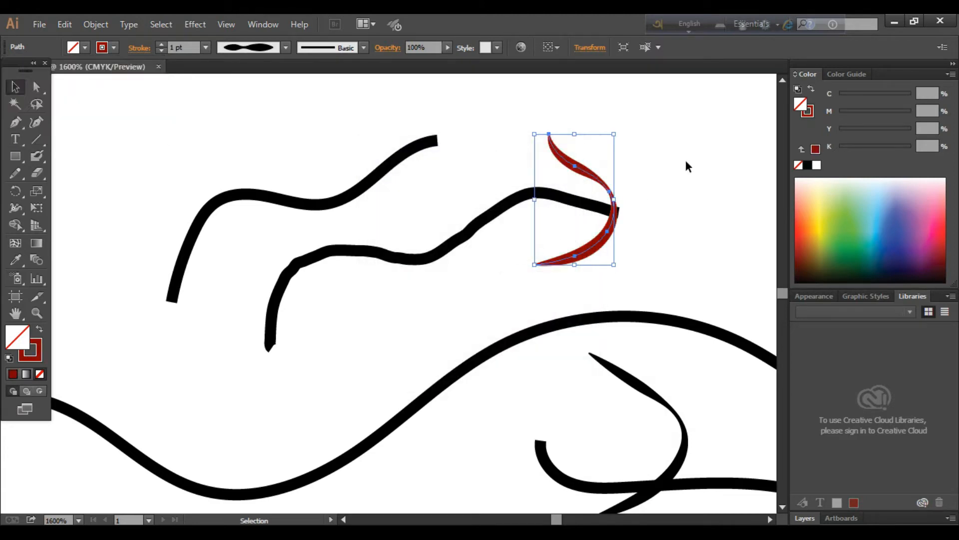
Move the dark red arc away from the rough stroke's body, toward the artwork's outer side, and clear the selection
{"action": "left_click_drag", "start_coordinate": [584, 178], "coordinate": [648, 160]}
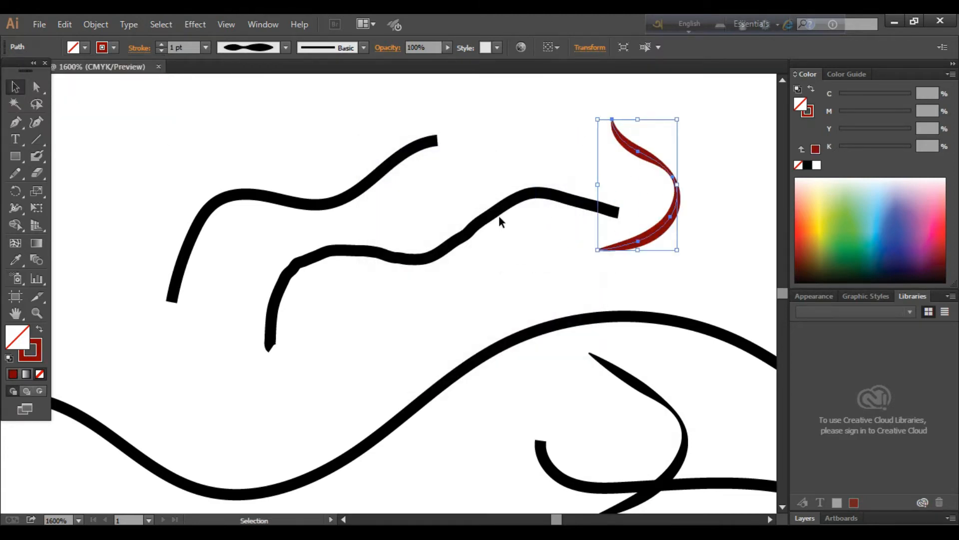
{"action": "left_click", "coordinate": [499, 215]}
{"action": "left_click", "coordinate": [253, 157]}
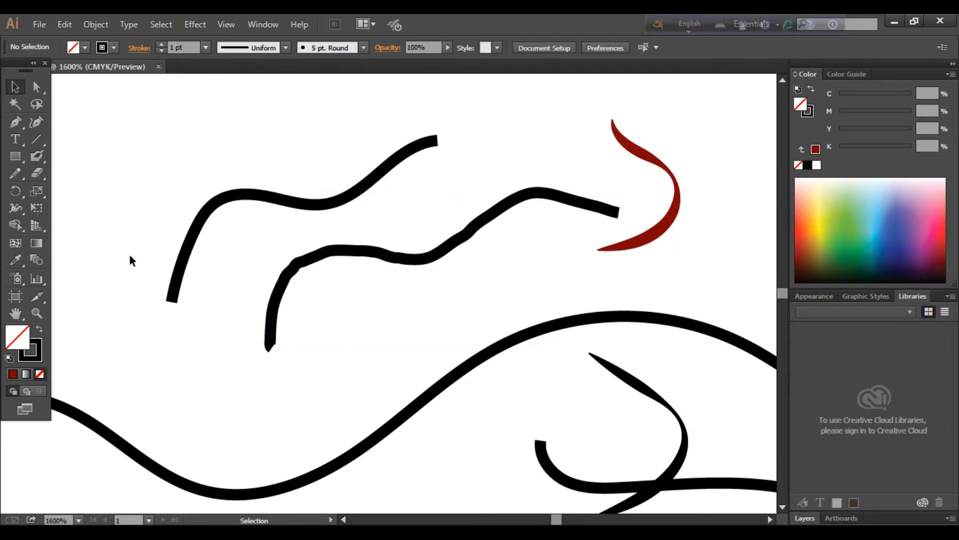
Delete all the drawn strokes to clear the artboard
{"action": "left_click", "coordinate": [13, 176]}
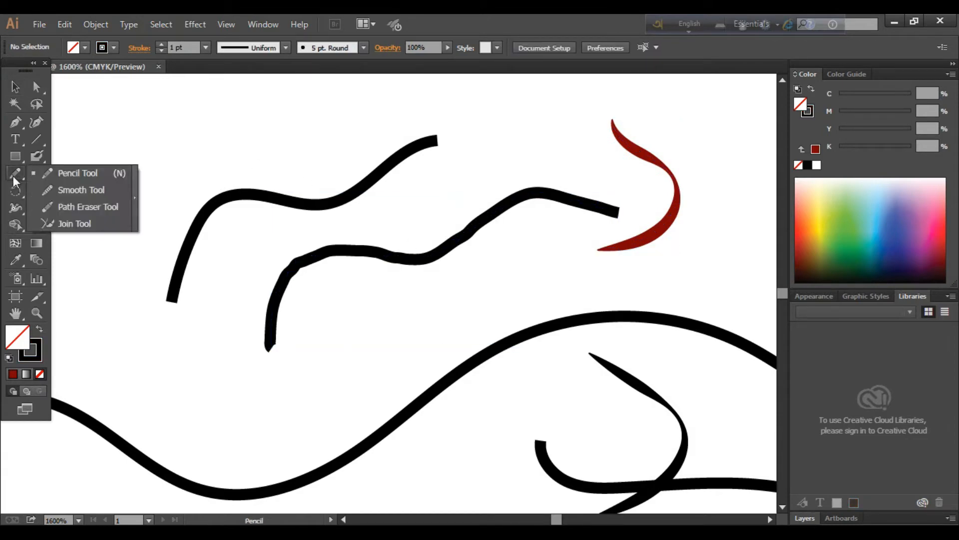
{"action": "left_click", "coordinate": [65, 173]}
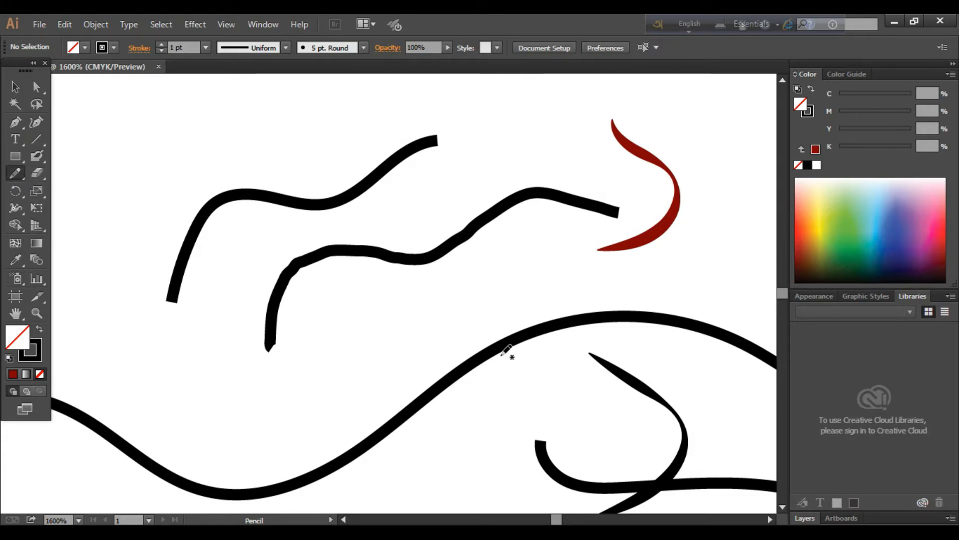
{"action": "key", "text": "ctrl"}
{"action": "key", "text": "ctrl+minus"}
{"action": "key", "text": "ctrl+minus"}
{"action": "key", "text": "ctrl+minus"}
{"action": "key", "text": "ctrl+minus"}
{"action": "key", "text": "ctrl+minus"}
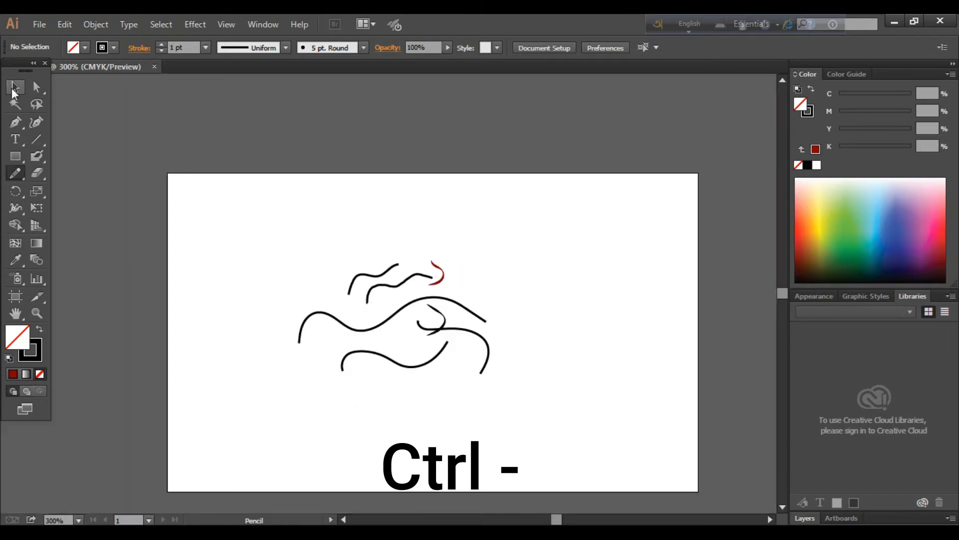
{"action": "mouse_move", "coordinate": [292, 241]}
{"action": "left_mouse_down"}
{"action": "mouse_move", "coordinate": [439, 375]}
{"action": "mouse_move", "coordinate": [528, 431]}
{"action": "left_mouse_up"}
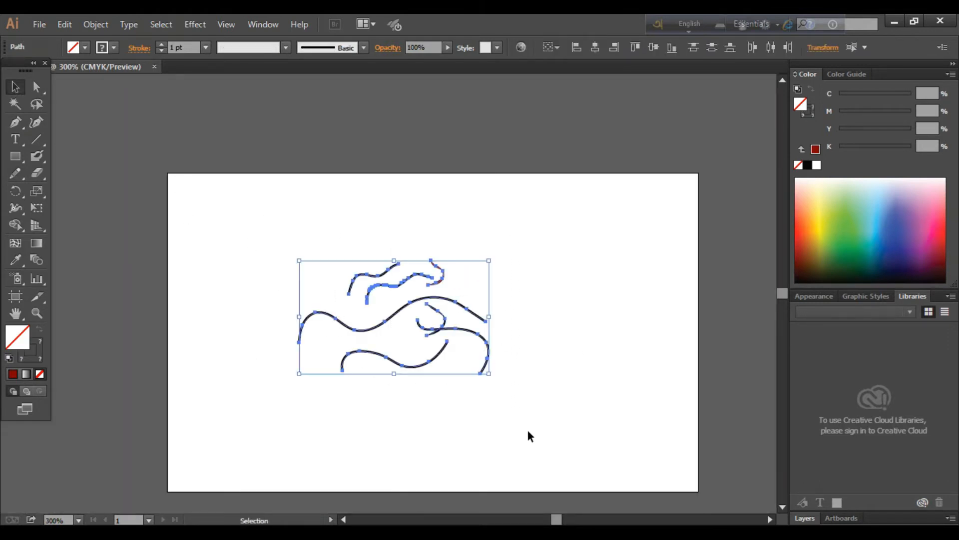
{"action": "key", "text": "Delete"}
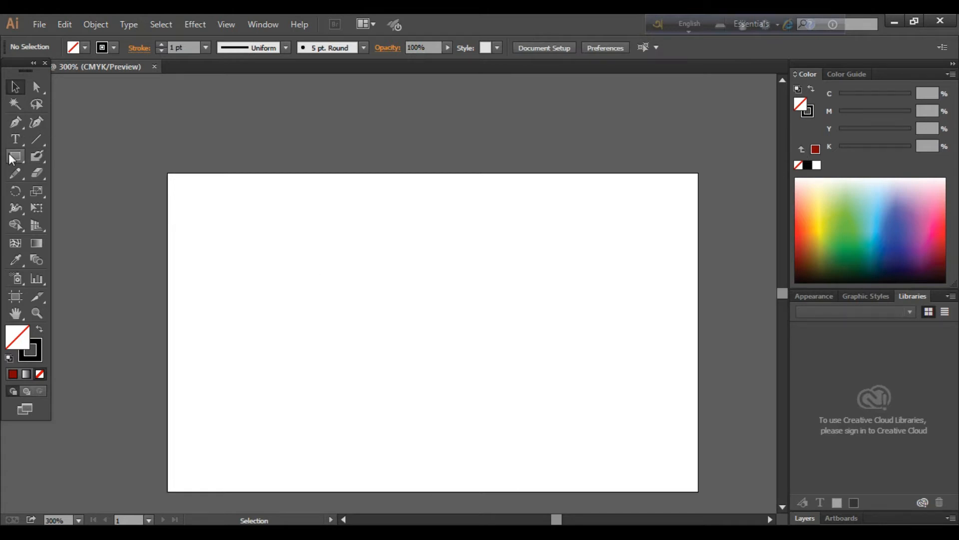
Draw a long smooth wave with two crests across the middle of the artboard using the Pencil tool
{"action": "left_click_drag", "start_coordinate": [13, 173], "coordinate": [14, 173]}
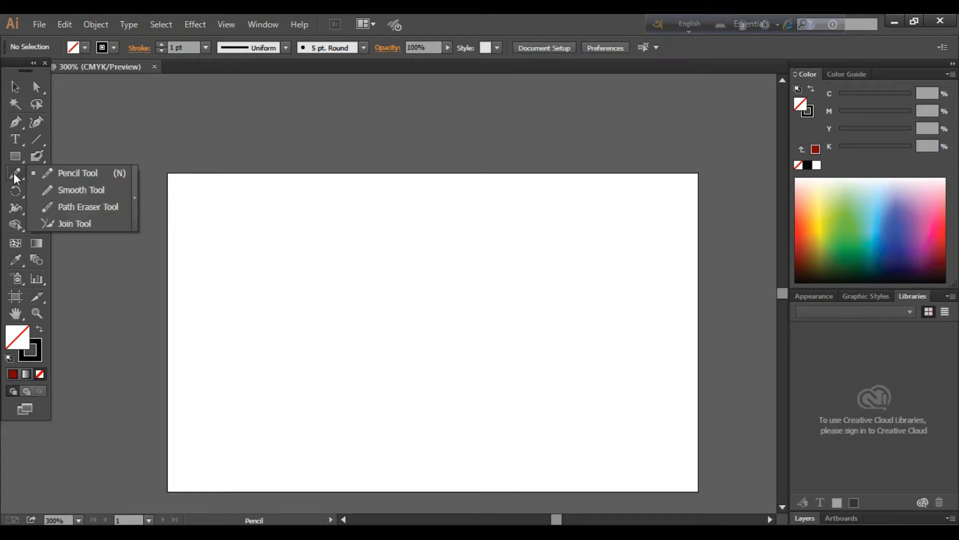
{"action": "left_click", "coordinate": [92, 188]}
{"action": "left_click_drag", "start_coordinate": [13, 168], "coordinate": [14, 169]}
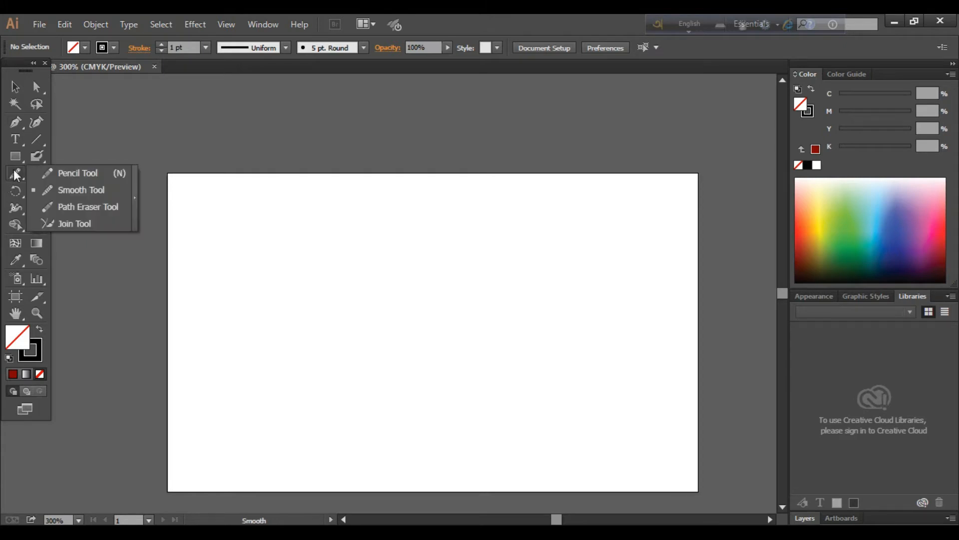
{"action": "left_click", "coordinate": [68, 175]}
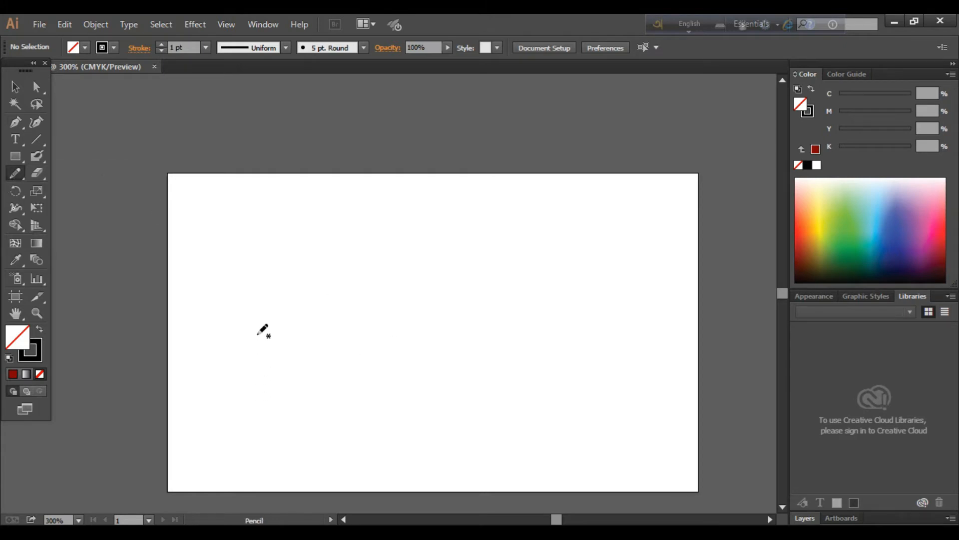
{"action": "mouse_move", "coordinate": [247, 364]}
{"action": "left_mouse_down"}
{"action": "mouse_move", "coordinate": [345, 288]}
{"action": "mouse_move", "coordinate": [381, 348]}
{"action": "mouse_move", "coordinate": [461, 289]}
{"action": "mouse_move", "coordinate": [509, 278]}
{"action": "mouse_move", "coordinate": [541, 311]}
{"action": "mouse_move", "coordinate": [582, 313]}
{"action": "left_mouse_up"}
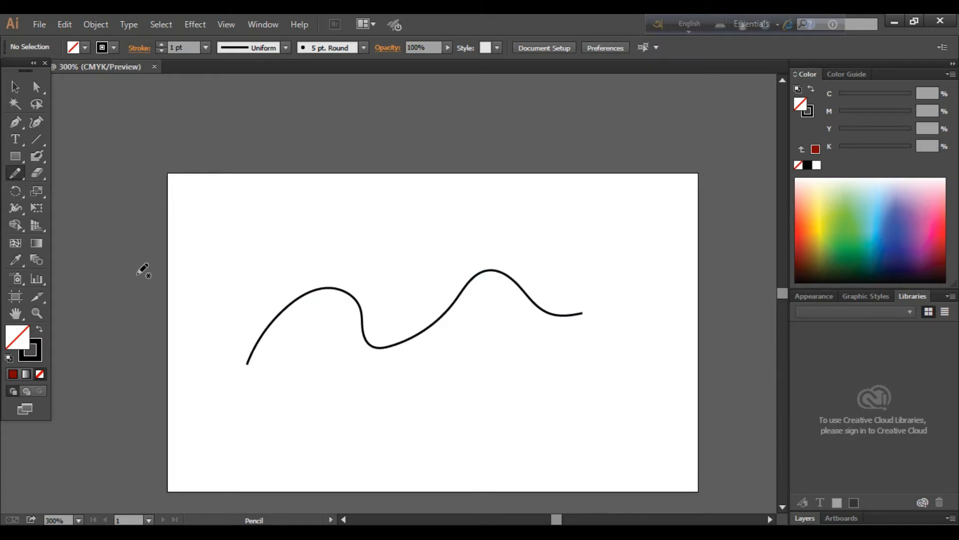
Set the Pencil tool's fidelity to Accurate and draw a rough stroke below the wave, rising past its end
{"action": "double_click", "coordinate": [15, 175]}
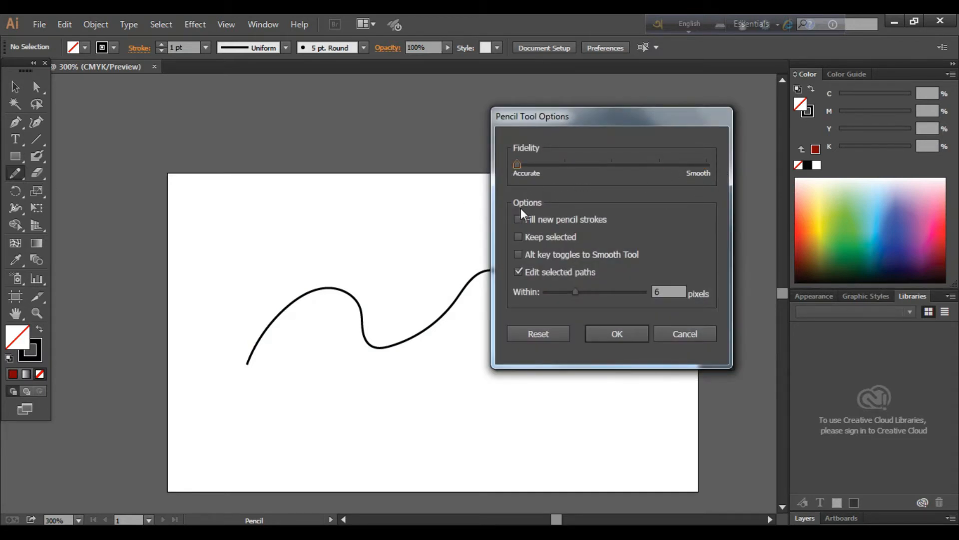
{"action": "left_click", "coordinate": [616, 334]}
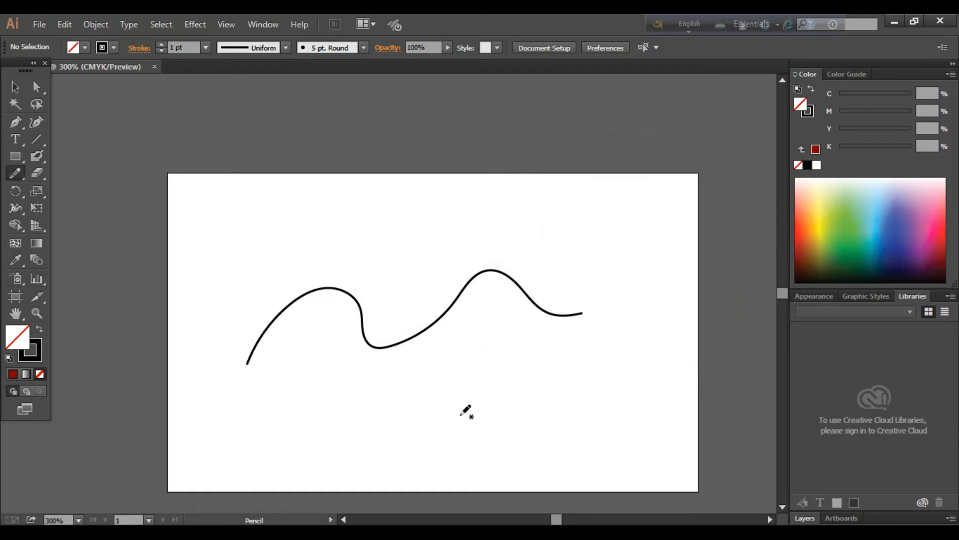
{"action": "mouse_move", "coordinate": [460, 414]}
{"action": "left_mouse_down"}
{"action": "mouse_move", "coordinate": [476, 377]}
{"action": "mouse_move", "coordinate": [564, 392]}
{"action": "mouse_move", "coordinate": [606, 342]}
{"action": "mouse_move", "coordinate": [628, 272]}
{"action": "left_mouse_up"}
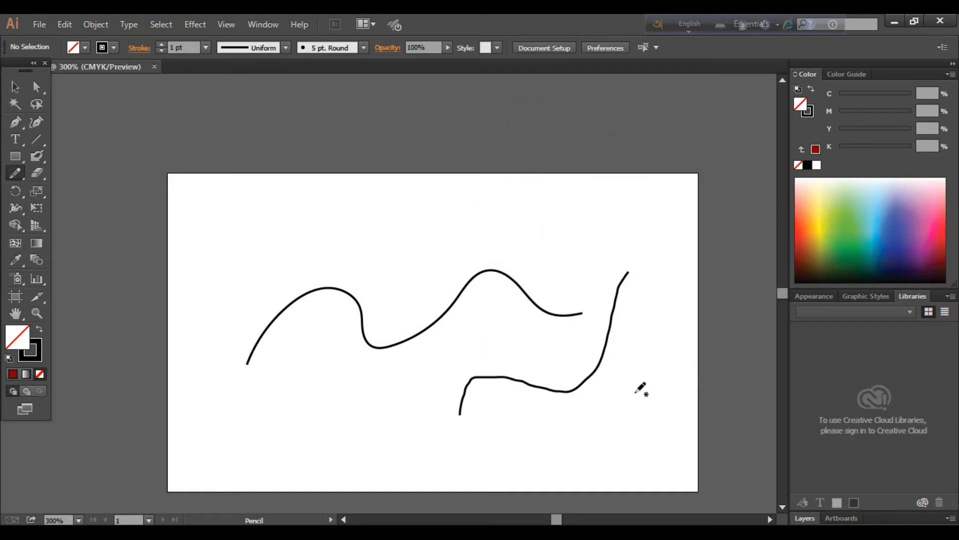
Move the rough stroke left and slightly down so it sits beneath the wave's middle valley
{"action": "key", "text": "ctrl+equal"}
{"action": "key", "text": "ctrl+equal"}
{"action": "key", "text": "ctrl+equal"}
{"action": "scroll", "coordinate": [642, 389], "scroll_direction": "down", "scroll_amount": 5}
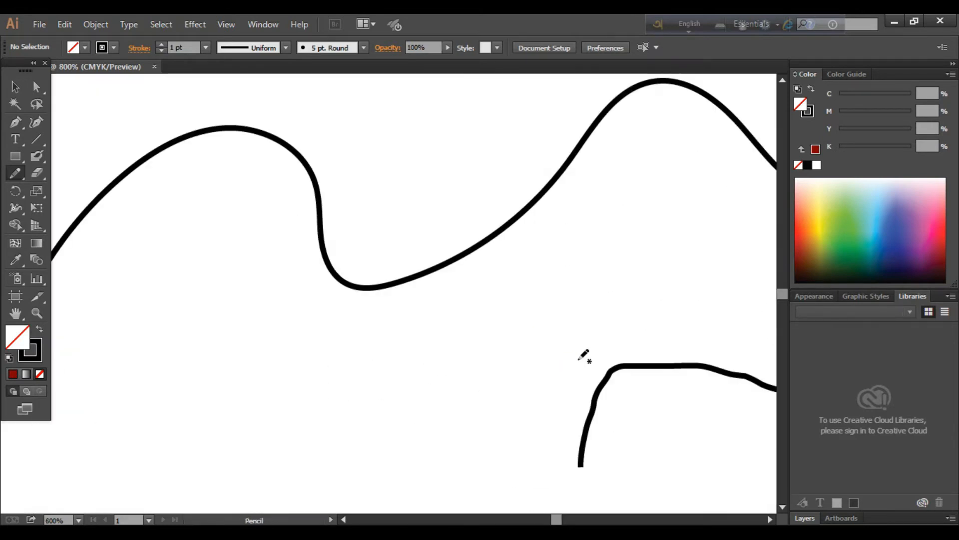
{"action": "scroll", "coordinate": [579, 354], "scroll_direction": "down", "scroll_amount": 1}
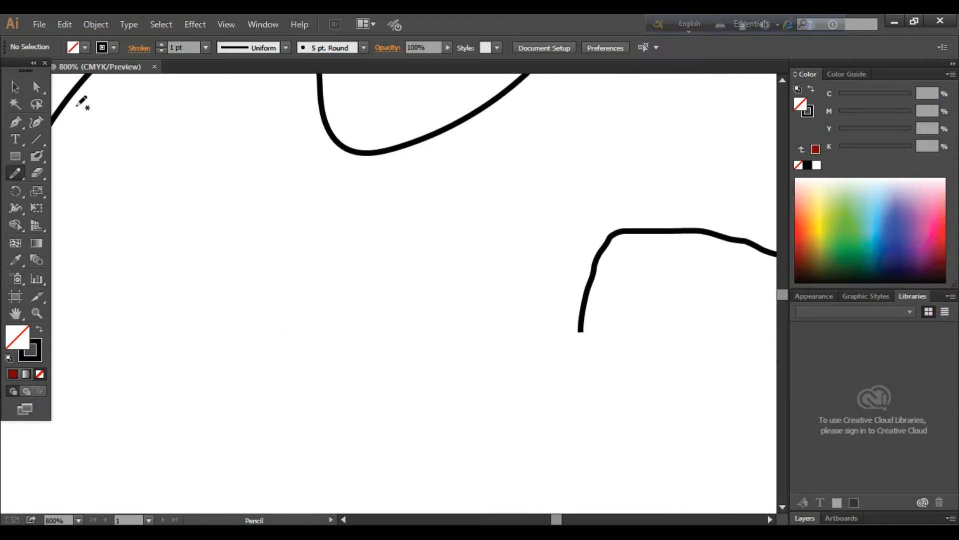
{"action": "left_click", "coordinate": [16, 88]}
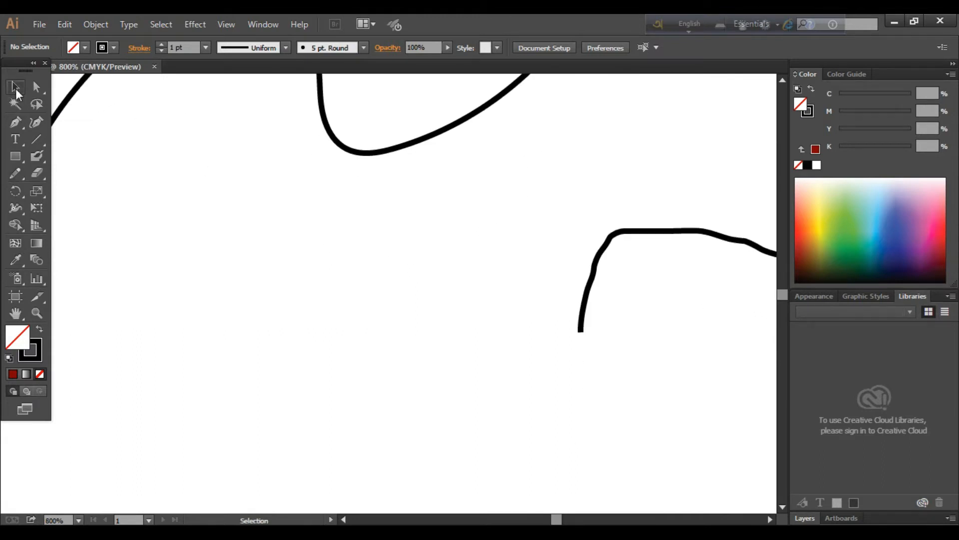
{"action": "left_click", "coordinate": [625, 234]}
{"action": "mouse_move", "coordinate": [642, 230]}
{"action": "left_mouse_down"}
{"action": "mouse_move", "coordinate": [476, 250]}
{"action": "mouse_move", "coordinate": [610, 250]}
{"action": "mouse_move", "coordinate": [230, 304]}
{"action": "left_mouse_up"}
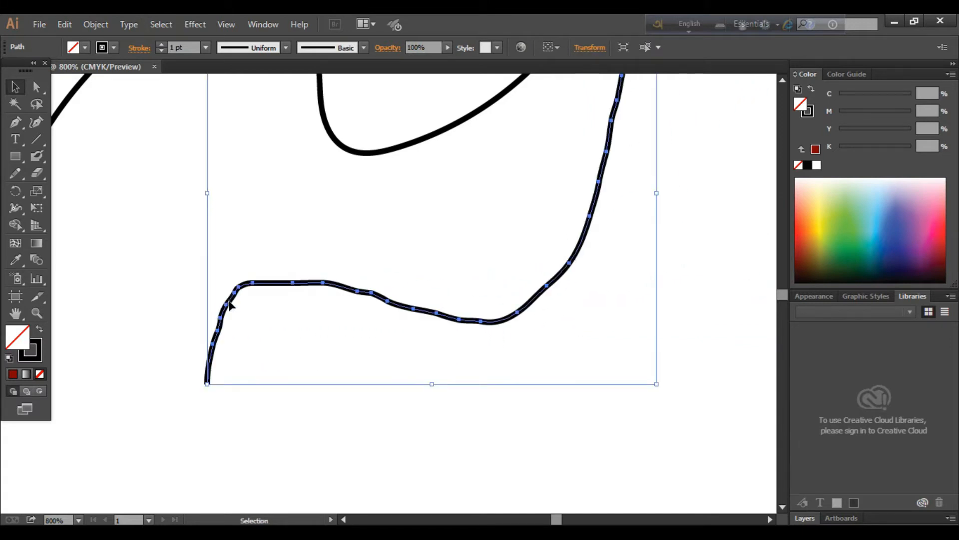
Smooth the rough stroke from its lower starting end through the shallow valley with the Smooth tool
{"action": "left_click", "coordinate": [14, 173]}
{"action": "left_click_drag", "start_coordinate": [13, 172], "coordinate": [77, 184]}
{"action": "left_click", "coordinate": [81, 191]}
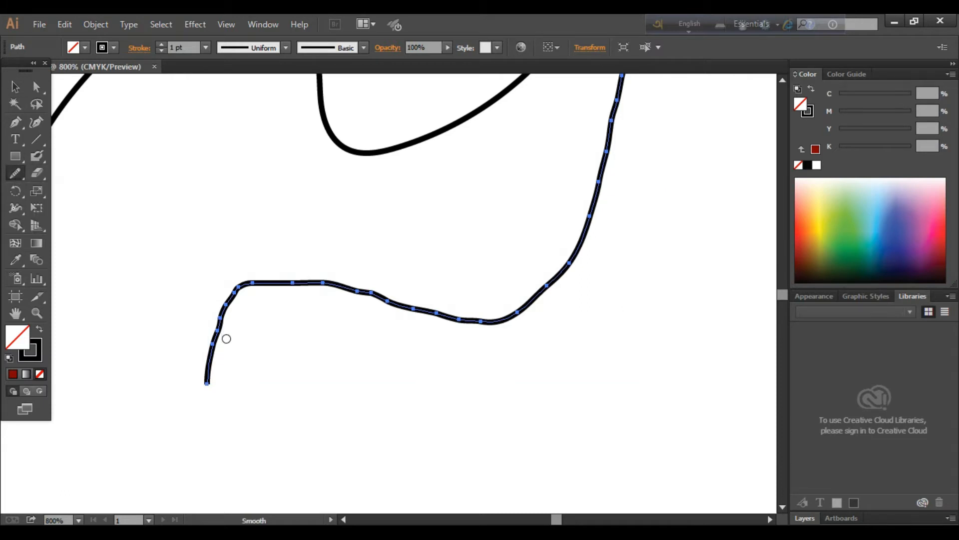
{"action": "key", "text": "ctrl"}
{"action": "left_click_drag", "start_coordinate": [214, 347], "coordinate": [226, 302]}
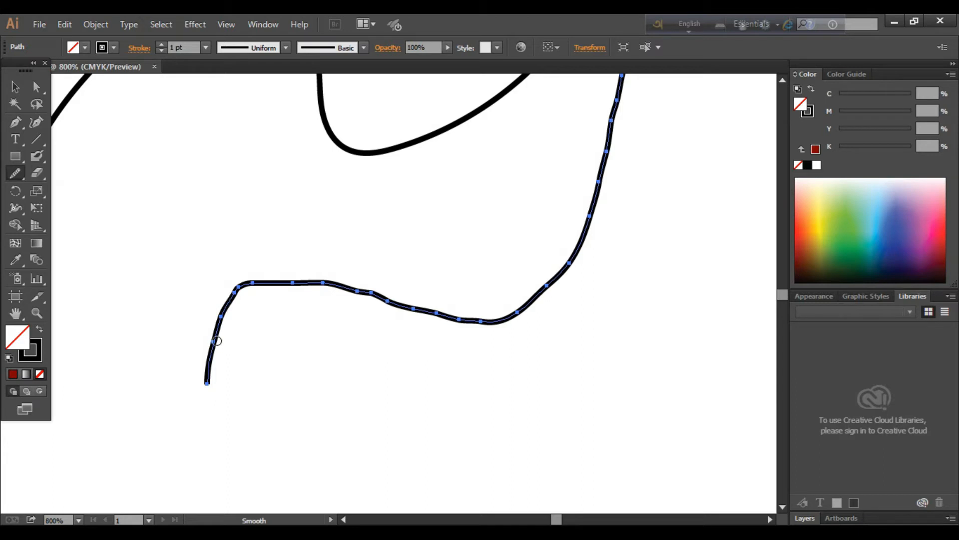
{"action": "mouse_move", "coordinate": [217, 340]}
{"action": "left_mouse_down"}
{"action": "mouse_move", "coordinate": [228, 299]}
{"action": "mouse_move", "coordinate": [255, 283]}
{"action": "mouse_move", "coordinate": [358, 290]}
{"action": "mouse_move", "coordinate": [513, 330]}
{"action": "mouse_move", "coordinate": [574, 258]}
{"action": "mouse_move", "coordinate": [541, 294]}
{"action": "mouse_move", "coordinate": [566, 270]}
{"action": "left_mouse_up"}
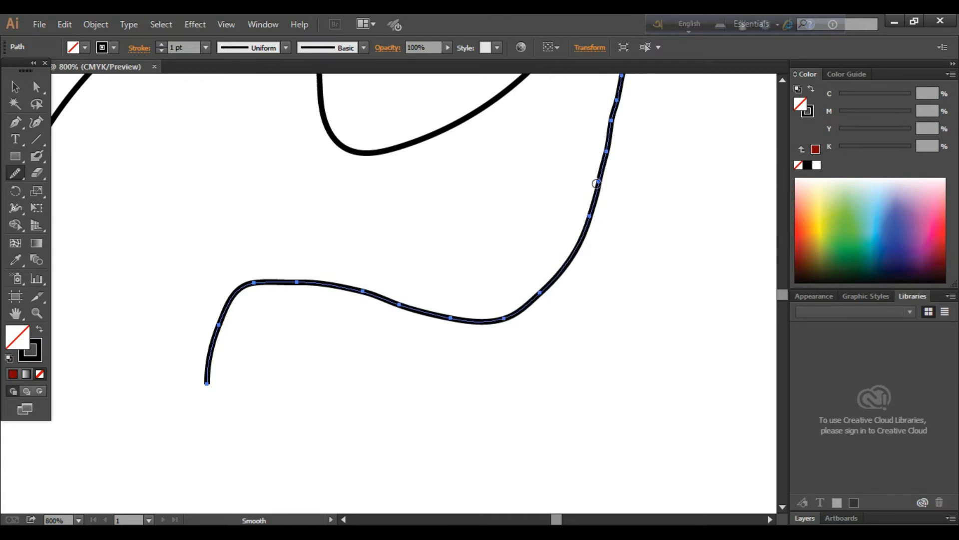
Smooth the stroke's rising section up to its upper end and refine the rounded bend near its start
{"action": "mouse_move", "coordinate": [597, 183]}
{"action": "left_mouse_down"}
{"action": "mouse_move", "coordinate": [597, 220]}
{"action": "mouse_move", "coordinate": [602, 139]}
{"action": "mouse_move", "coordinate": [609, 177]}
{"action": "mouse_move", "coordinate": [617, 98]}
{"action": "mouse_move", "coordinate": [606, 141]}
{"action": "left_mouse_up"}
{"action": "scroll", "coordinate": [590, 246], "scroll_direction": "up", "scroll_amount": 5}
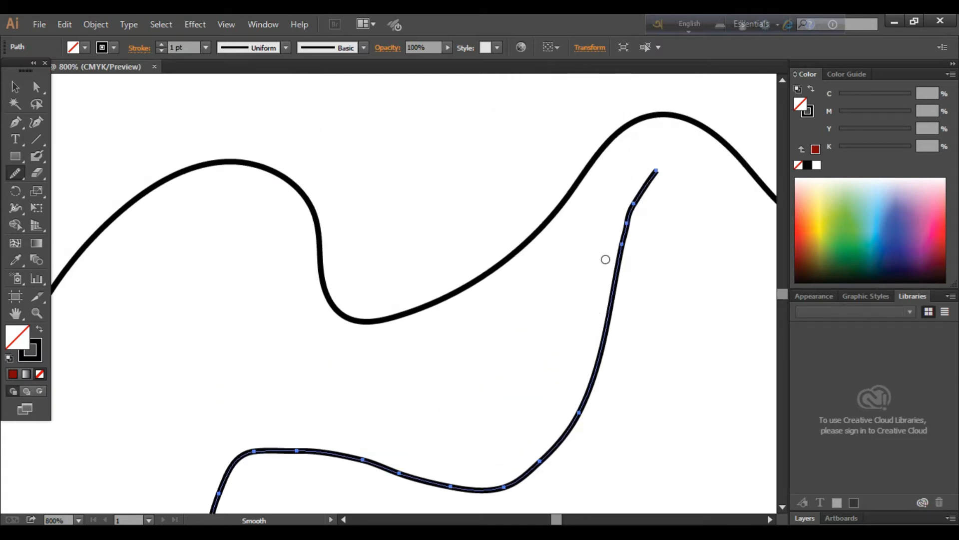
{"action": "left_click_drag", "start_coordinate": [652, 172], "coordinate": [619, 278]}
{"action": "scroll", "coordinate": [611, 309], "scroll_direction": "down", "scroll_amount": 2}
{"action": "scroll", "coordinate": [611, 309], "scroll_direction": "down", "scroll_amount": 2}
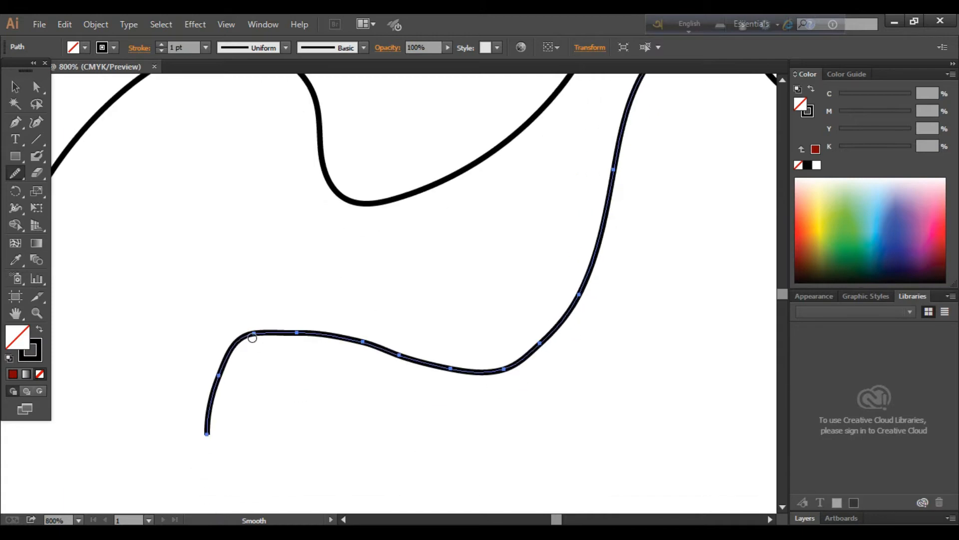
{"action": "mouse_move", "coordinate": [259, 333]}
{"action": "left_mouse_down"}
{"action": "mouse_move", "coordinate": [240, 341]}
{"action": "mouse_move", "coordinate": [212, 397]}
{"action": "left_mouse_up"}
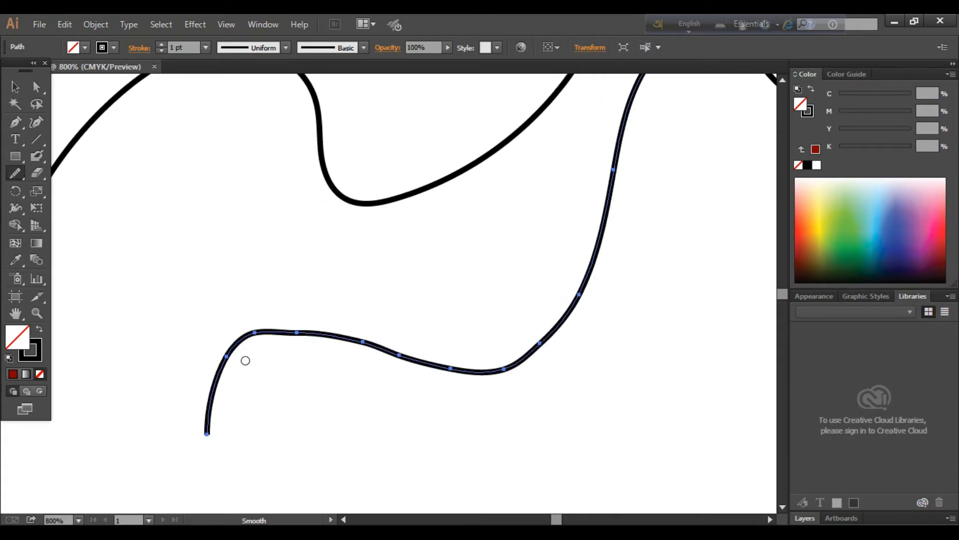
{"action": "mouse_move", "coordinate": [245, 360]}
{"action": "left_mouse_down"}
{"action": "mouse_move", "coordinate": [250, 338]}
{"action": "mouse_move", "coordinate": [306, 332]}
{"action": "left_mouse_up"}
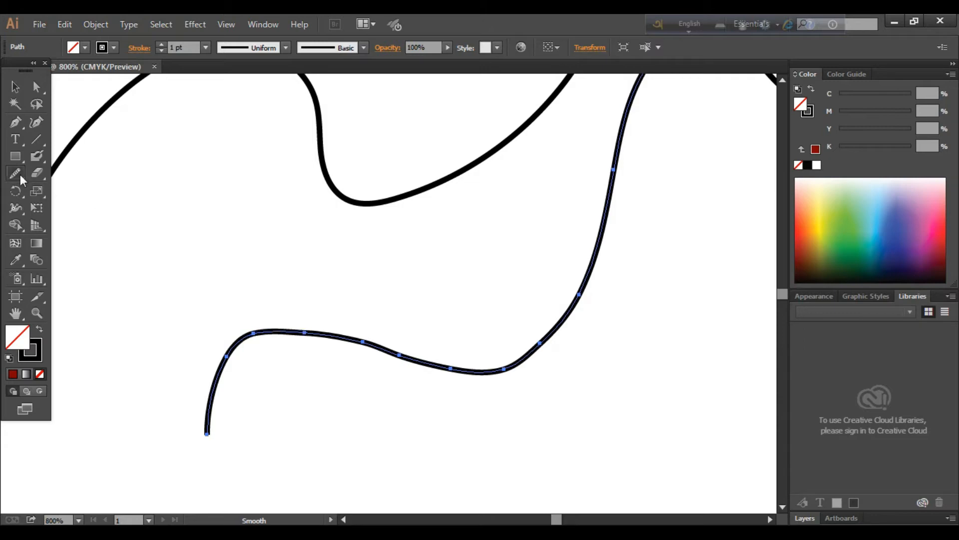
{"action": "left_click_drag", "start_coordinate": [22, 179], "coordinate": [49, 189]}
{"action": "key", "text": "v"}
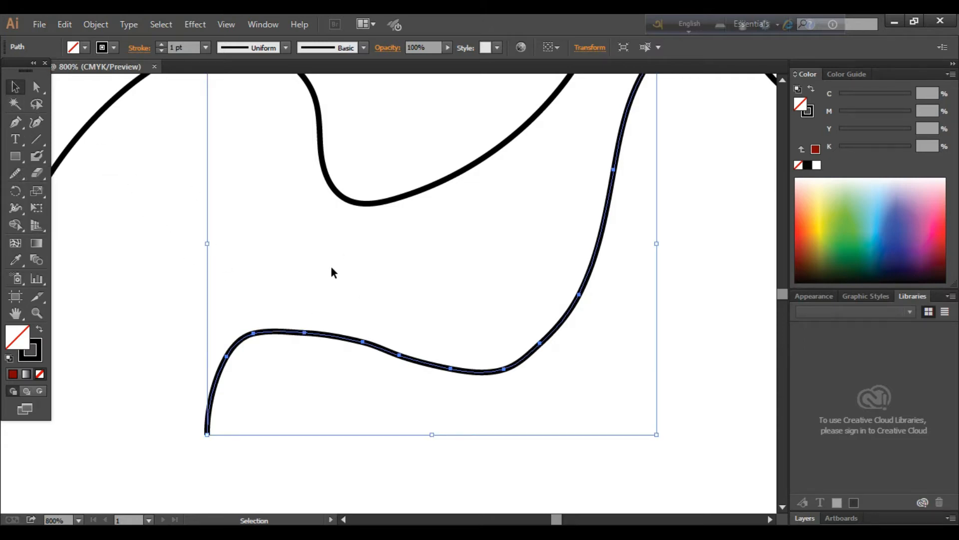
{"action": "left_click_drag", "start_coordinate": [347, 341], "coordinate": [347, 288]}
{"action": "left_click_drag", "start_coordinate": [349, 341], "coordinate": [323, 294]}
{"action": "left_click", "coordinate": [12, 173]}
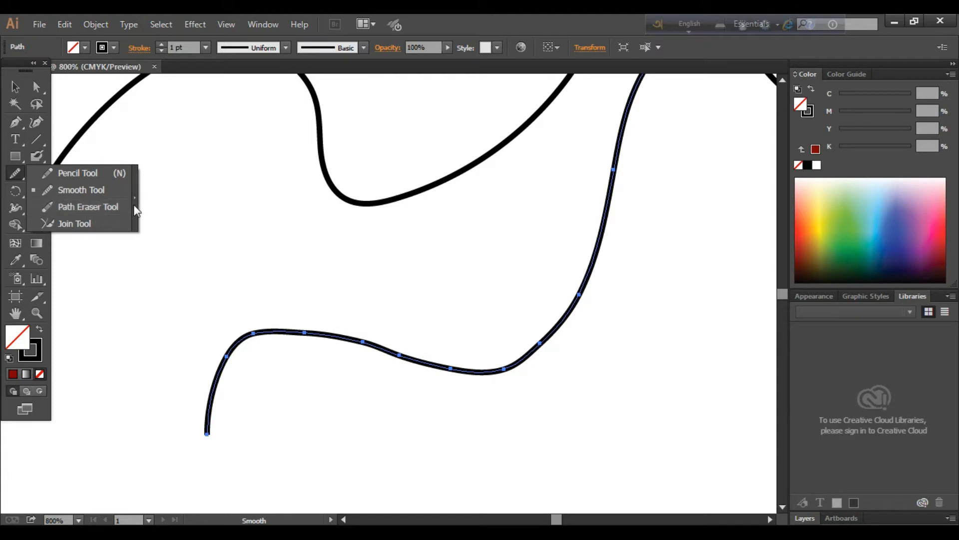
{"action": "left_click", "coordinate": [44, 141]}
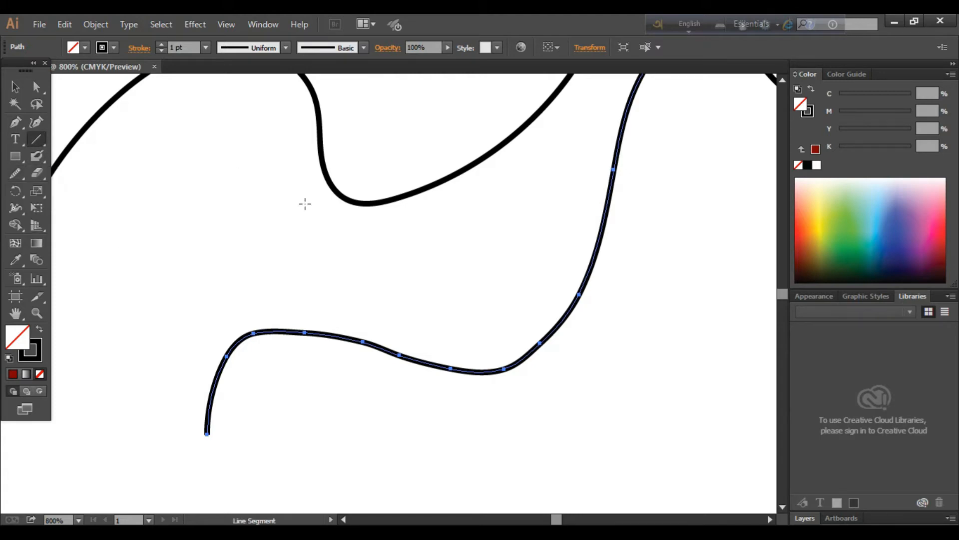
Delete both the wave and the smoothed stroke from the artboard
{"action": "key", "text": "ctrl+minus"}
{"action": "key", "text": "ctrl+minus"}
{"action": "key", "text": "ctrl+minus"}
{"action": "key", "text": "ctrl+minus"}
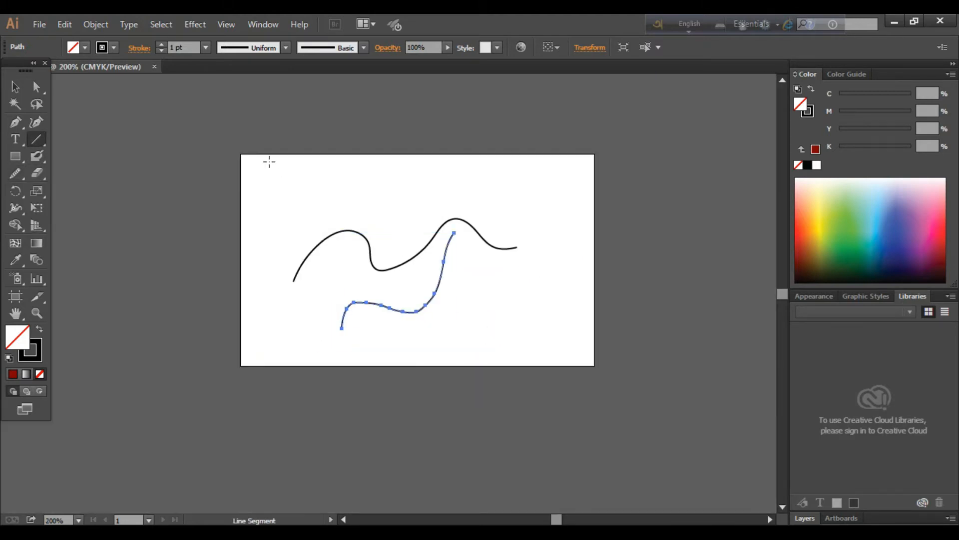
{"action": "left_click", "coordinate": [15, 89]}
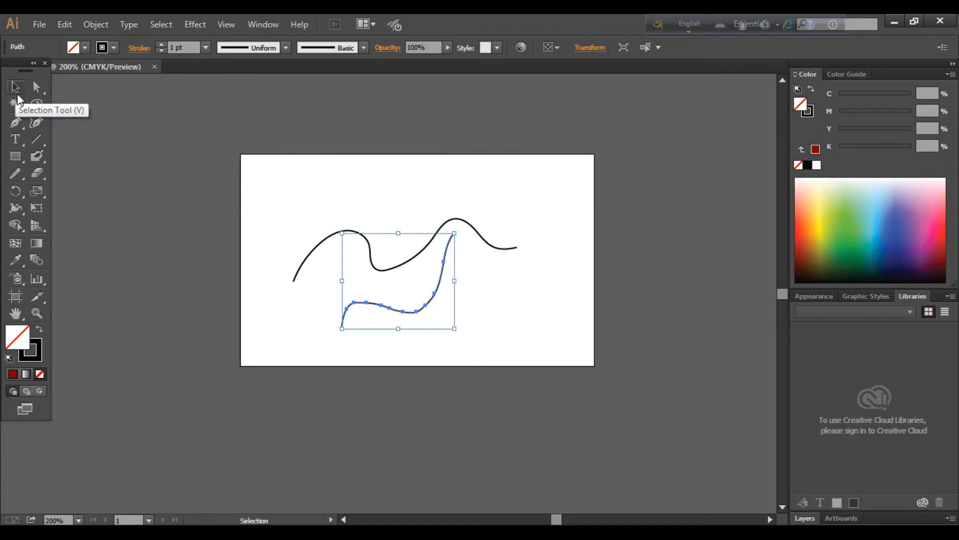
{"action": "left_click_drag", "start_coordinate": [261, 173], "coordinate": [543, 362]}
{"action": "key", "text": "Delete"}
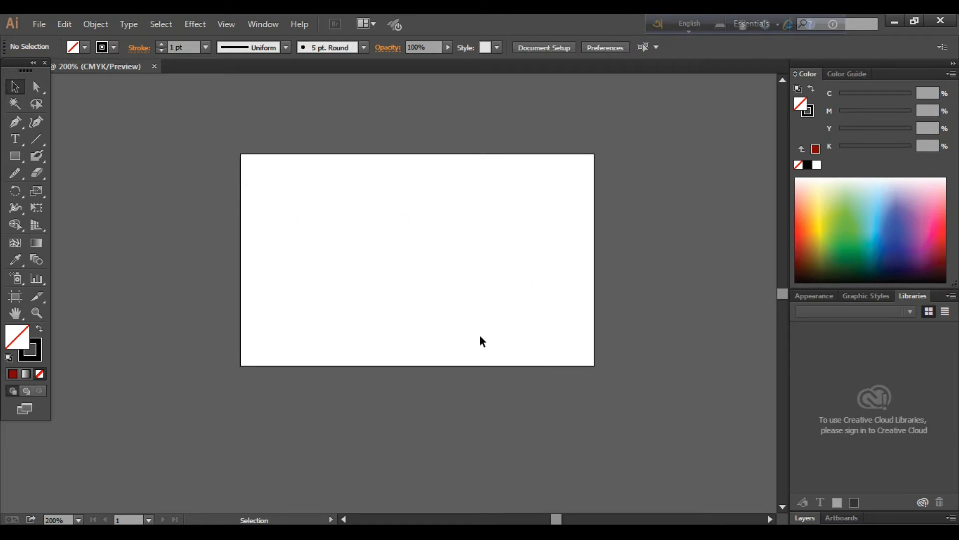
Draw a zigzag with an upright starting segment and three peaks across the artboard using the Pencil tool
{"action": "left_click_drag", "start_coordinate": [14, 173], "coordinate": [70, 173]}
{"action": "mouse_move", "coordinate": [326, 283]}
{"action": "left_mouse_down"}
{"action": "mouse_move", "coordinate": [411, 231]}
{"action": "mouse_move", "coordinate": [447, 269]}
{"action": "mouse_move", "coordinate": [496, 228]}
{"action": "mouse_move", "coordinate": [536, 231]}
{"action": "left_mouse_up"}
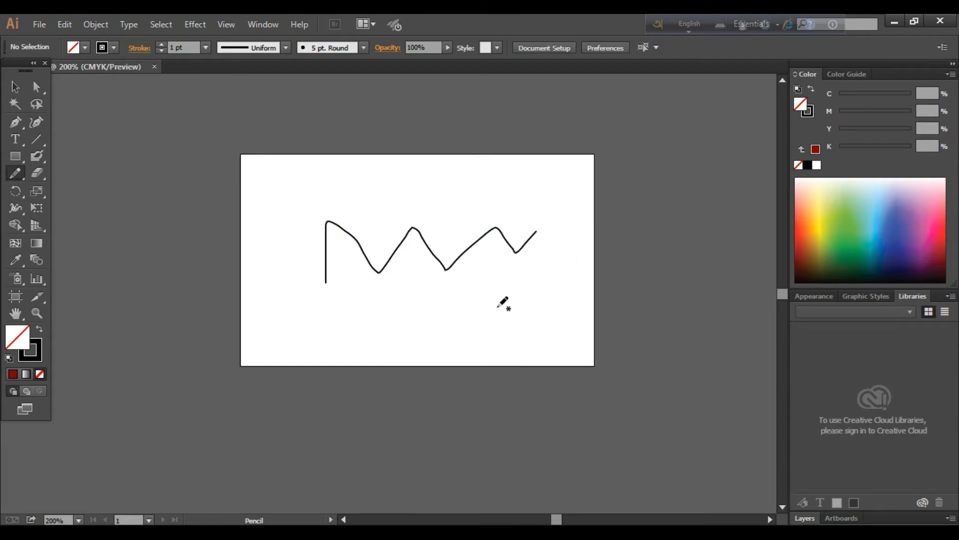
Erase a short section of the zigzag's upright starting segment, just below its first peak, with the Path Eraser tool
{"action": "key", "text": "ctrl+plus"}
{"action": "key", "text": "ctrl+plus"}
{"action": "key", "text": "ctrl+plus"}
{"action": "scroll", "coordinate": [445, 250], "scroll_direction": "up", "scroll_amount": 5}
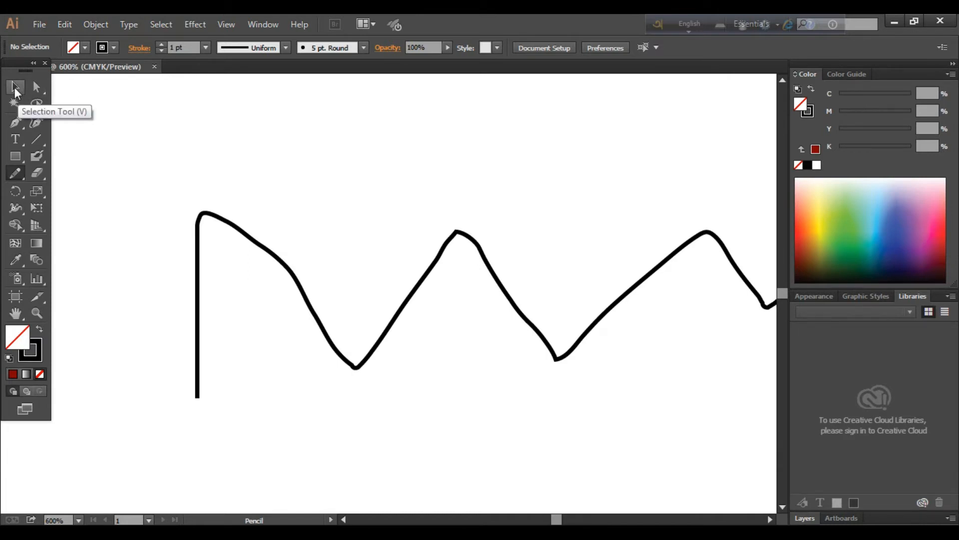
{"action": "left_click", "coordinate": [14, 87]}
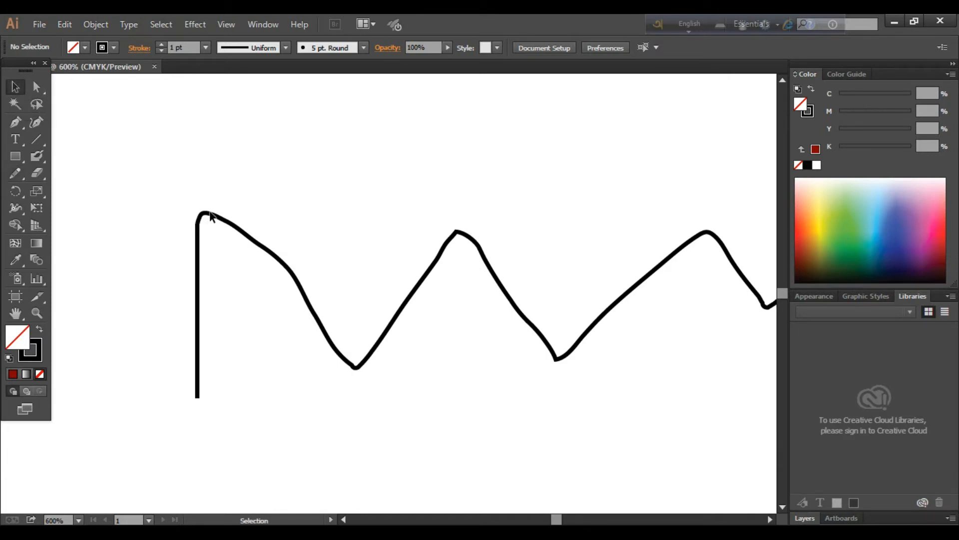
{"action": "left_click", "coordinate": [213, 218]}
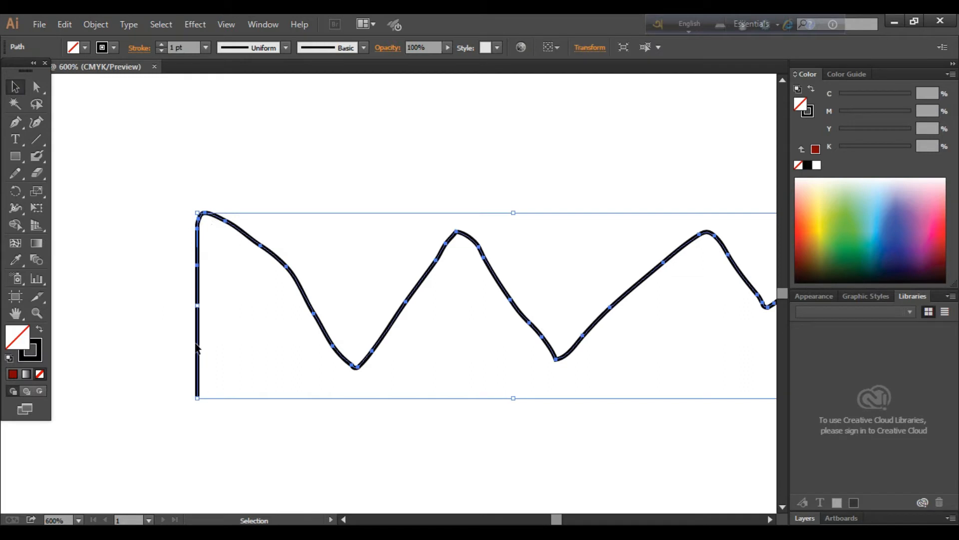
{"action": "mouse_move", "coordinate": [17, 172]}
{"action": "left_mouse_down"}
{"action": "mouse_move", "coordinate": [47, 176]}
{"action": "mouse_move", "coordinate": [68, 206]}
{"action": "mouse_move", "coordinate": [115, 207]}
{"action": "left_mouse_up"}
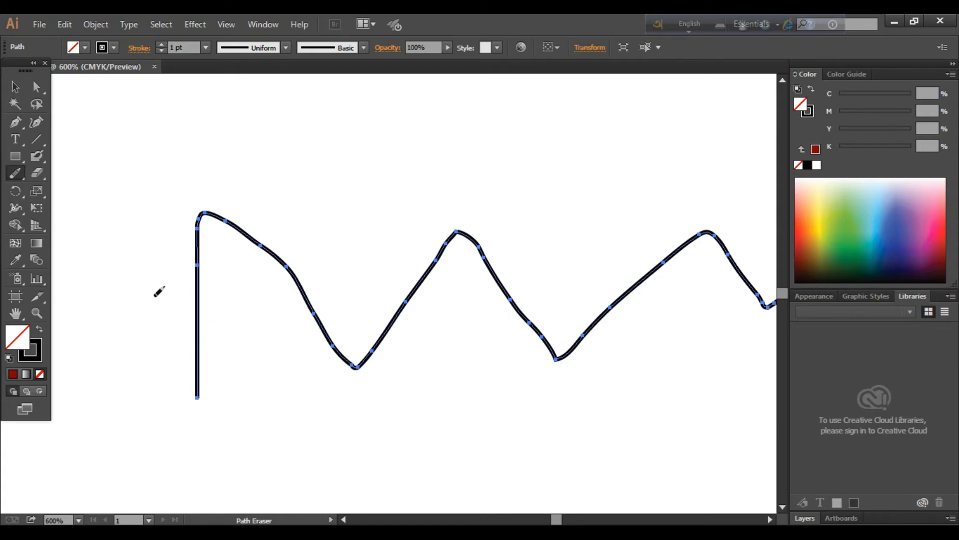
{"action": "mouse_move", "coordinate": [177, 232]}
{"action": "left_mouse_down"}
{"action": "mouse_move", "coordinate": [233, 276]}
{"action": "mouse_move", "coordinate": [202, 281]}
{"action": "left_mouse_up"}
{"action": "left_click_drag", "start_coordinate": [291, 260], "coordinate": [275, 280]}
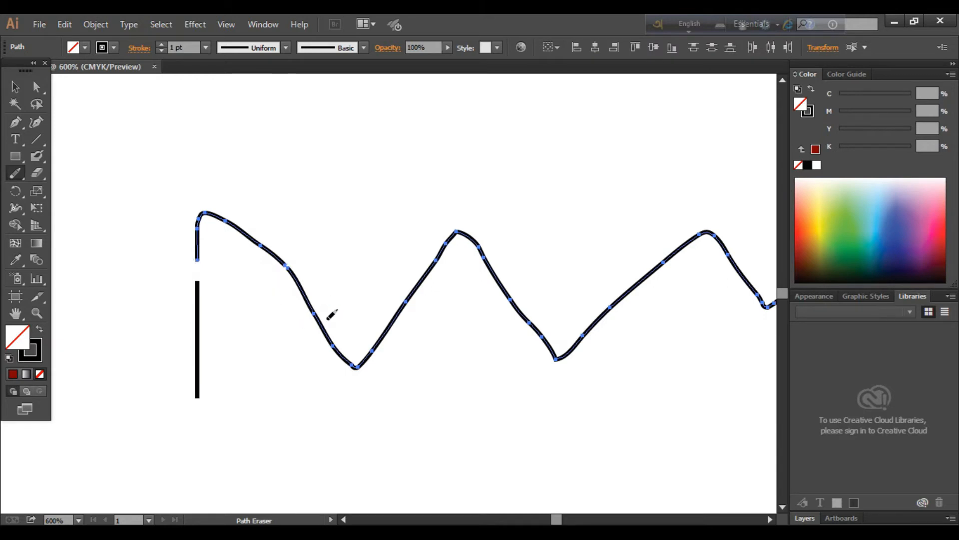
Erase several short sections from the zigzag's slopes, from the first descent to the rise toward the third peak, with the Path Eraser tool
{"action": "left_click_drag", "start_coordinate": [333, 337], "coordinate": [330, 357]}
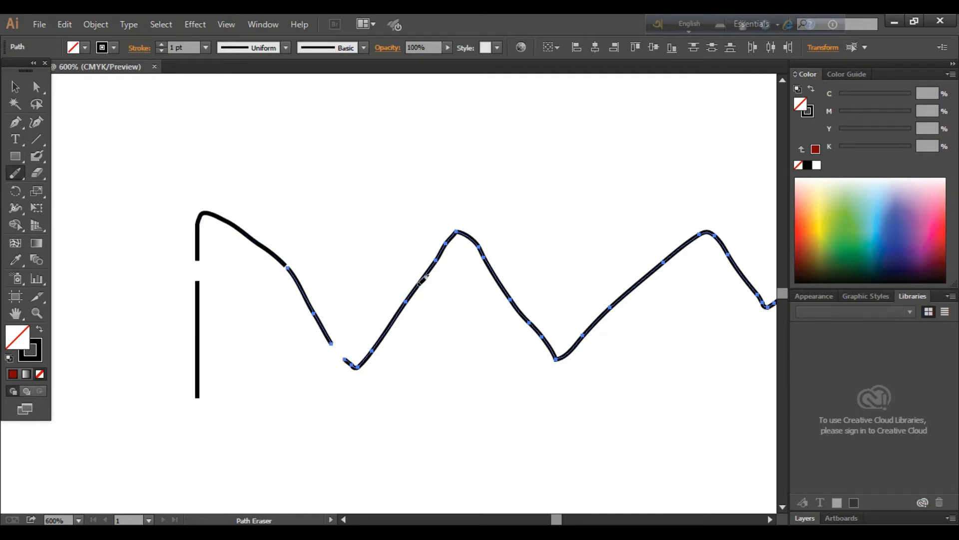
{"action": "left_click_drag", "start_coordinate": [407, 299], "coordinate": [415, 300]}
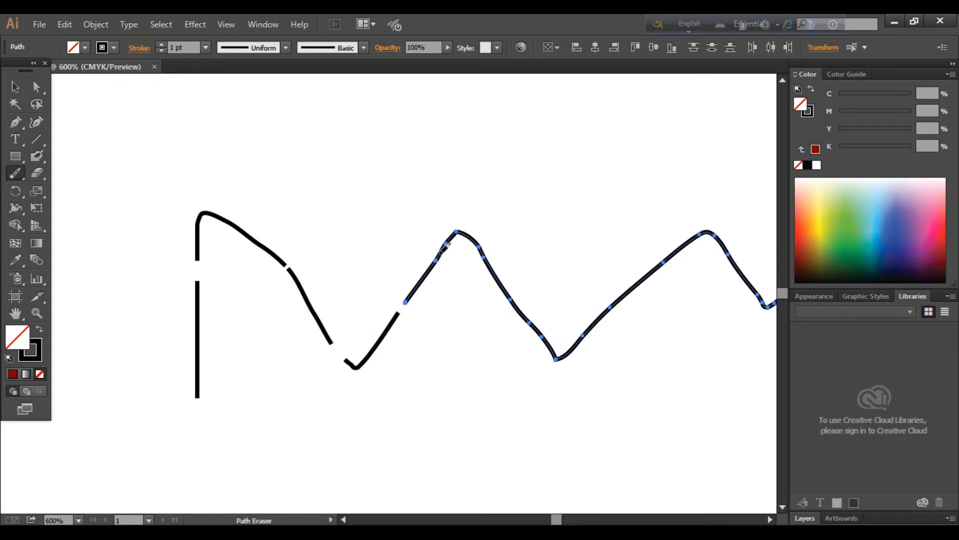
{"action": "mouse_move", "coordinate": [445, 263]}
{"action": "left_mouse_down"}
{"action": "mouse_move", "coordinate": [456, 288]}
{"action": "mouse_move", "coordinate": [493, 257]}
{"action": "mouse_move", "coordinate": [462, 336]}
{"action": "left_mouse_up"}
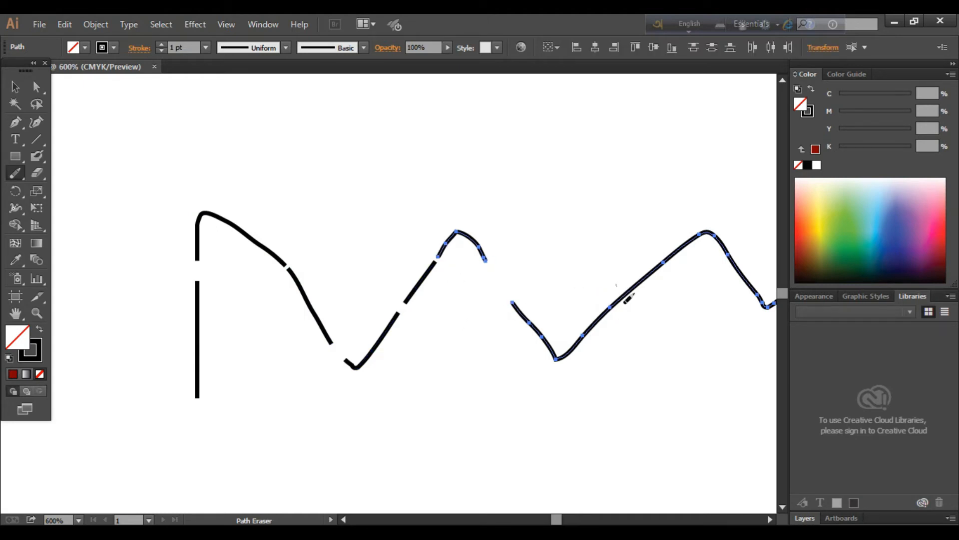
{"action": "left_click_drag", "start_coordinate": [626, 296], "coordinate": [616, 321]}
{"action": "mouse_move", "coordinate": [653, 259]}
{"action": "left_mouse_down"}
{"action": "mouse_move", "coordinate": [674, 284]}
{"action": "mouse_move", "coordinate": [675, 300]}
{"action": "left_mouse_up"}
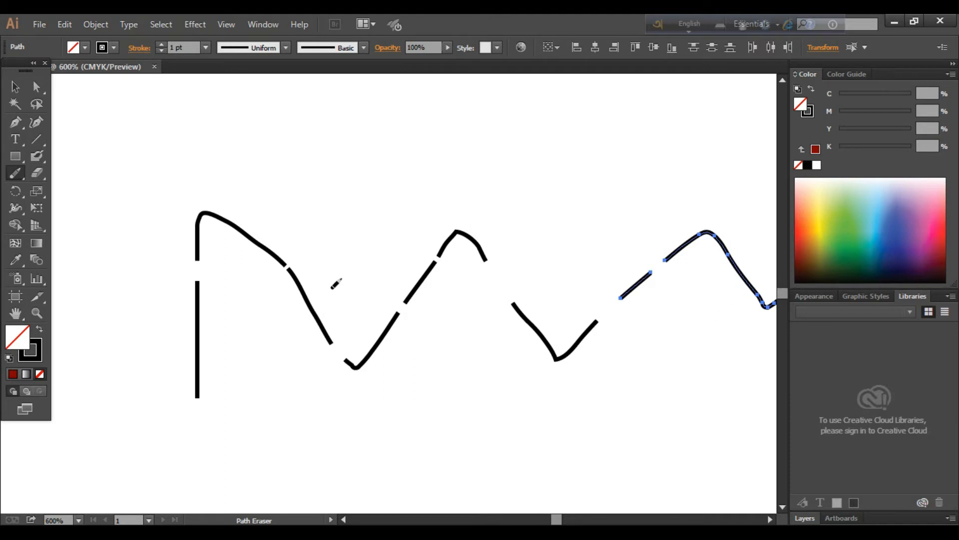
{"action": "left_click_drag", "start_coordinate": [323, 283], "coordinate": [309, 310]}
Delete all the remaining zigzag pieces from the artboard
{"action": "left_click", "coordinate": [15, 86]}
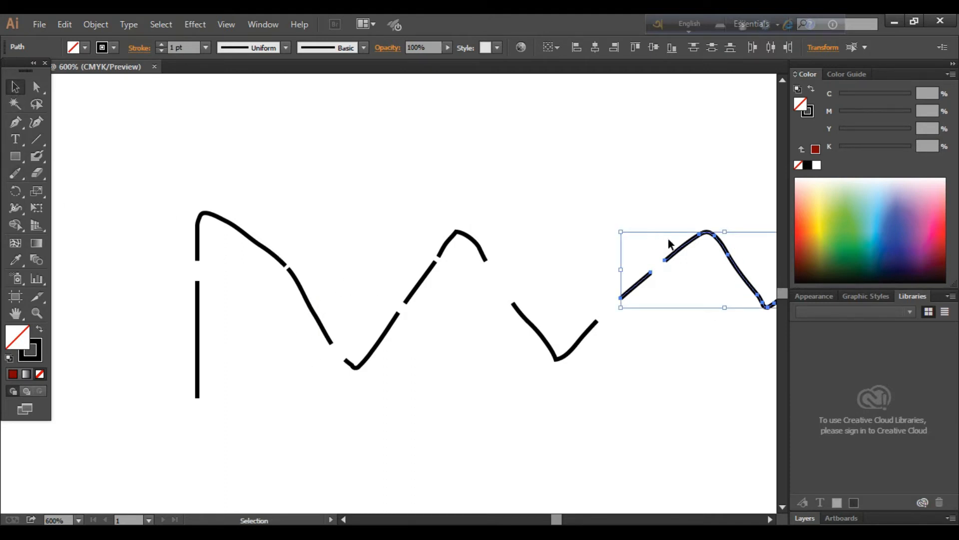
{"action": "left_click_drag", "start_coordinate": [678, 253], "coordinate": [601, 182]}
{"action": "key", "text": "Delete"}
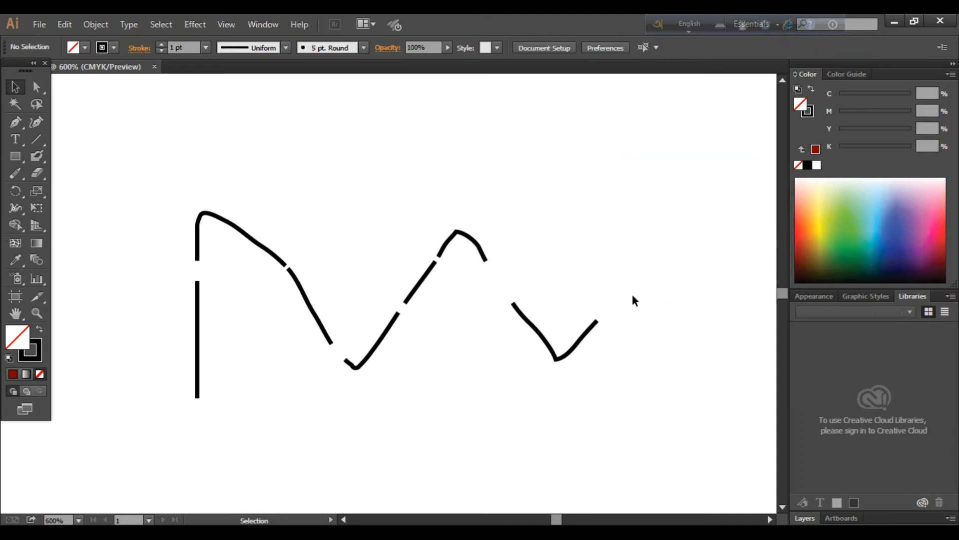
{"action": "left_click", "coordinate": [558, 350]}
{"action": "key", "text": "Delete"}
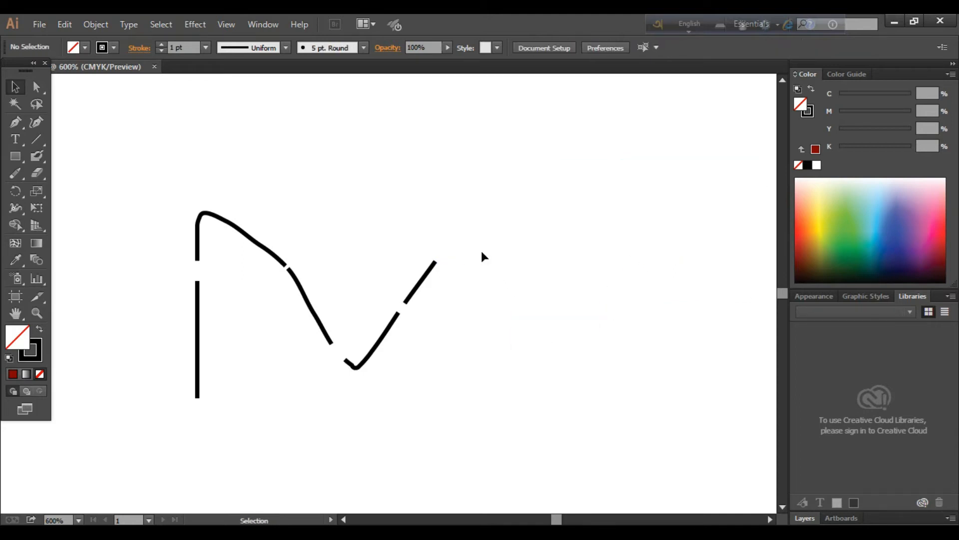
{"action": "left_click", "coordinate": [412, 291]}
{"action": "key", "text": "Delete"}
{"action": "mouse_move", "coordinate": [166, 188]}
{"action": "left_mouse_down"}
{"action": "mouse_move", "coordinate": [271, 325]}
{"action": "mouse_move", "coordinate": [442, 422]}
{"action": "left_mouse_up"}
{"action": "key", "text": "Delete"}
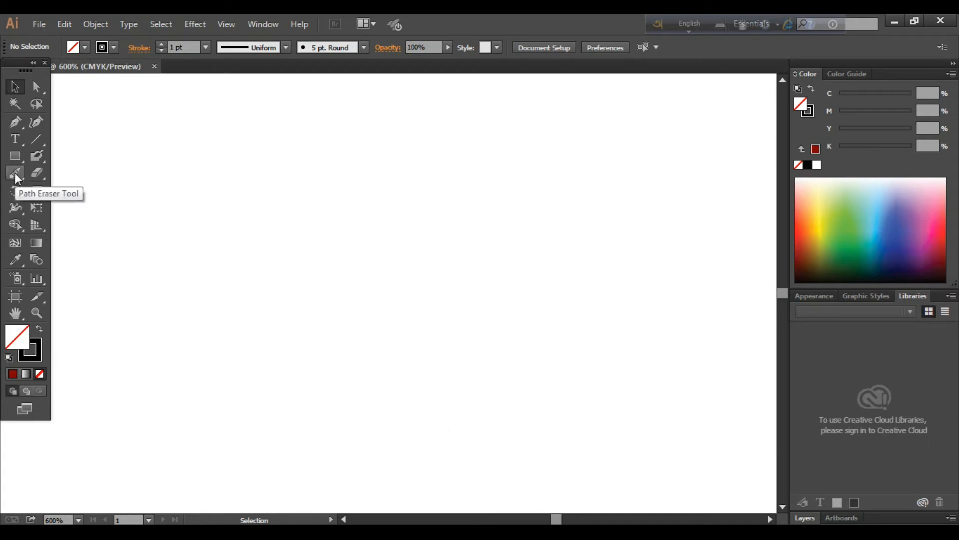
Draw two S-like curves side by side, running from top to bottom, with the Pencil tool
{"action": "mouse_move", "coordinate": [15, 172]}
{"action": "left_mouse_down"}
{"action": "mouse_move", "coordinate": [71, 198]}
{"action": "mouse_move", "coordinate": [72, 208]}
{"action": "left_mouse_up"}
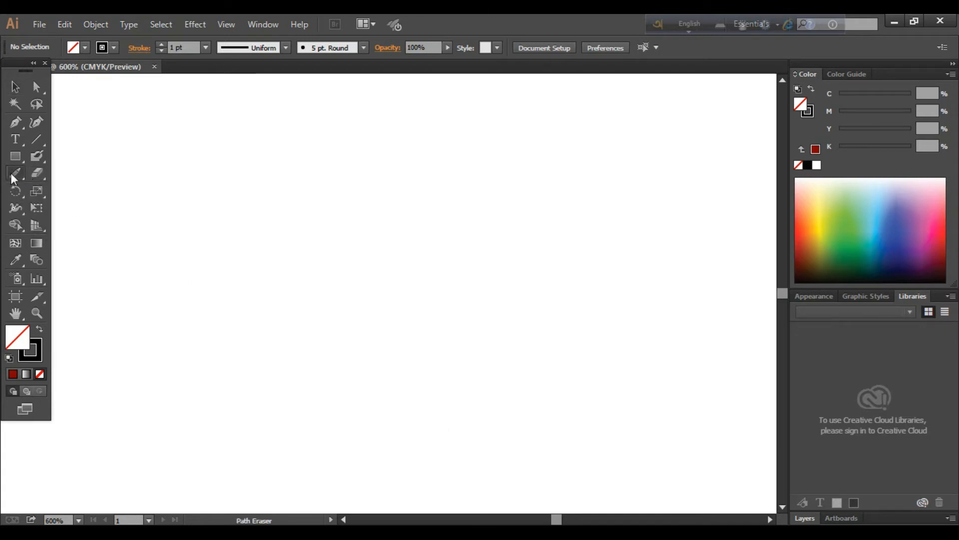
{"action": "mouse_move", "coordinate": [11, 173]}
{"action": "left_mouse_down"}
{"action": "mouse_move", "coordinate": [60, 221]}
{"action": "mouse_move", "coordinate": [88, 225]}
{"action": "mouse_move", "coordinate": [14, 169]}
{"action": "mouse_move", "coordinate": [66, 173]}
{"action": "left_mouse_up"}
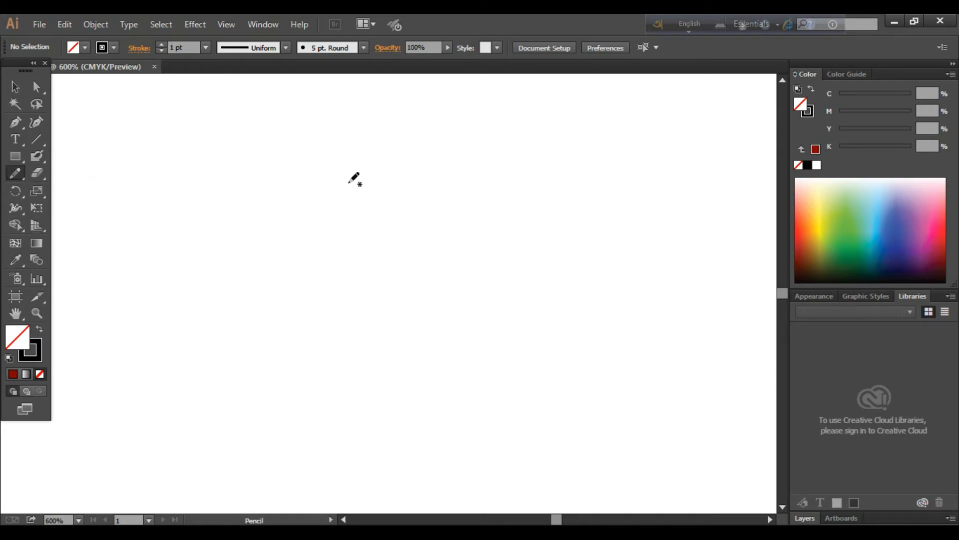
{"action": "mouse_move", "coordinate": [385, 167]}
{"action": "left_mouse_down"}
{"action": "mouse_move", "coordinate": [369, 198]}
{"action": "mouse_move", "coordinate": [403, 230]}
{"action": "mouse_move", "coordinate": [355, 297]}
{"action": "left_mouse_up"}
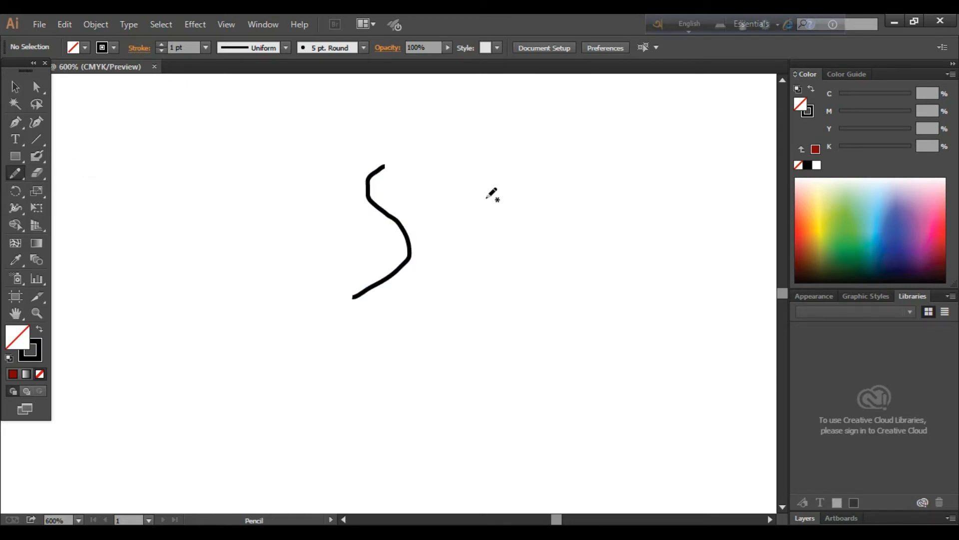
{"action": "mouse_move", "coordinate": [408, 165]}
{"action": "left_mouse_down"}
{"action": "mouse_move", "coordinate": [438, 268]}
{"action": "mouse_move", "coordinate": [397, 299]}
{"action": "left_mouse_up"}
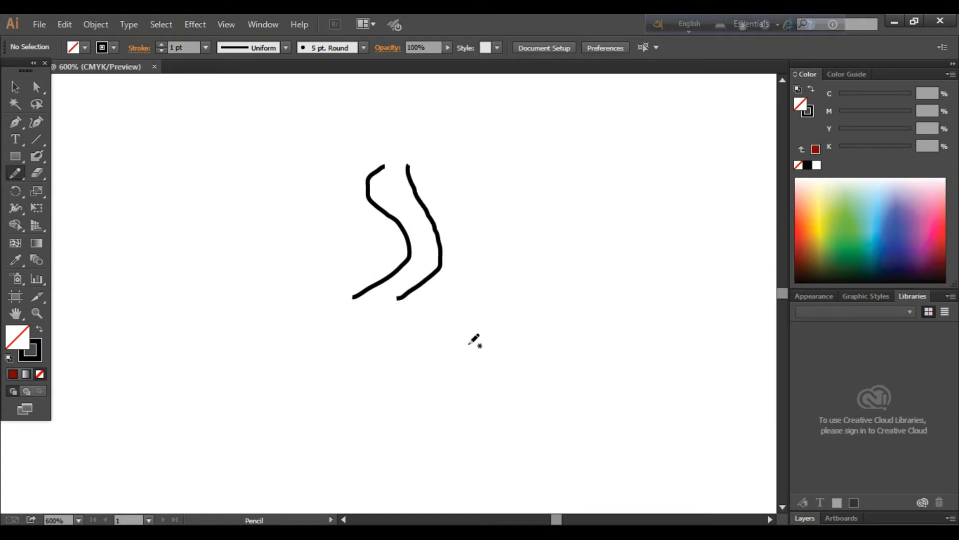
Move the second curve closer to the first so their upper ends nearly meet, and select both curves
{"action": "left_click", "coordinate": [15, 86]}
{"action": "left_click_drag", "start_coordinate": [361, 130], "coordinate": [467, 267]}
{"action": "left_click", "coordinate": [475, 218]}
{"action": "left_click_drag", "start_coordinate": [414, 193], "coordinate": [398, 192]}
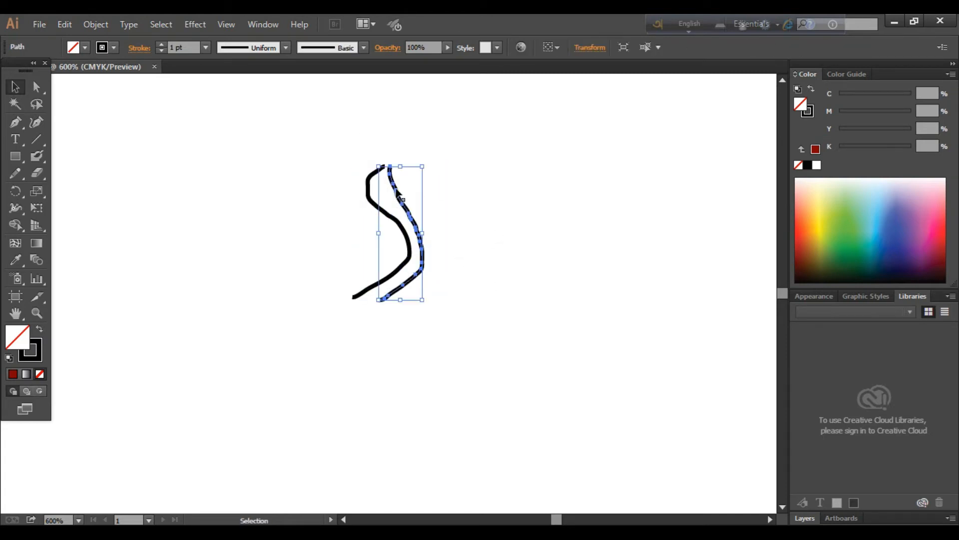
{"action": "left_click", "coordinate": [420, 172]}
{"action": "left_click_drag", "start_coordinate": [362, 145], "coordinate": [424, 215]}
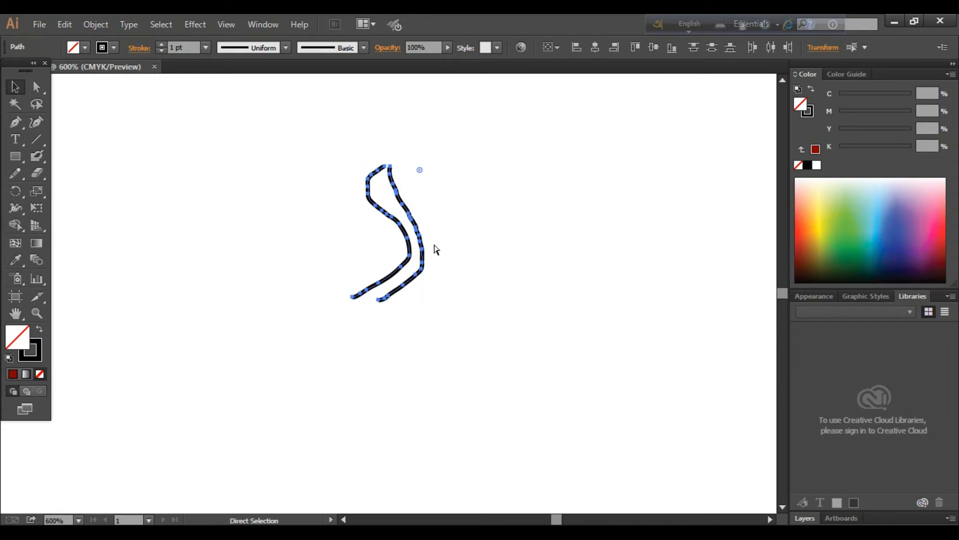
Join the upper ends of the two selected curves with the Join tool
{"action": "key", "text": "ctrl+plus"}
{"action": "key", "text": "ctrl+plus"}
{"action": "key", "text": "ctrl+plus"}
{"action": "scroll", "coordinate": [463, 328], "scroll_direction": "up", "scroll_amount": 9}
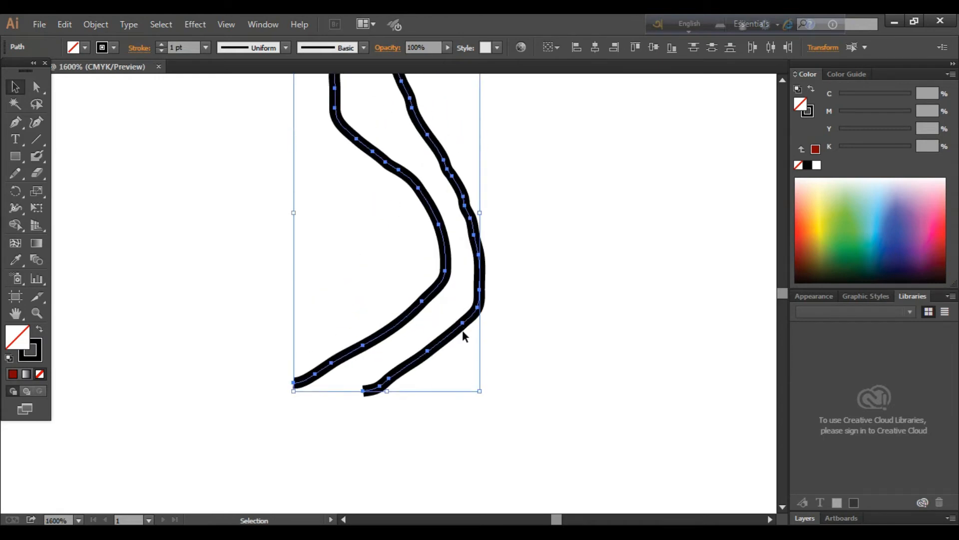
{"action": "left_click", "coordinate": [523, 206]}
{"action": "left_click_drag", "start_coordinate": [321, 155], "coordinate": [433, 250]}
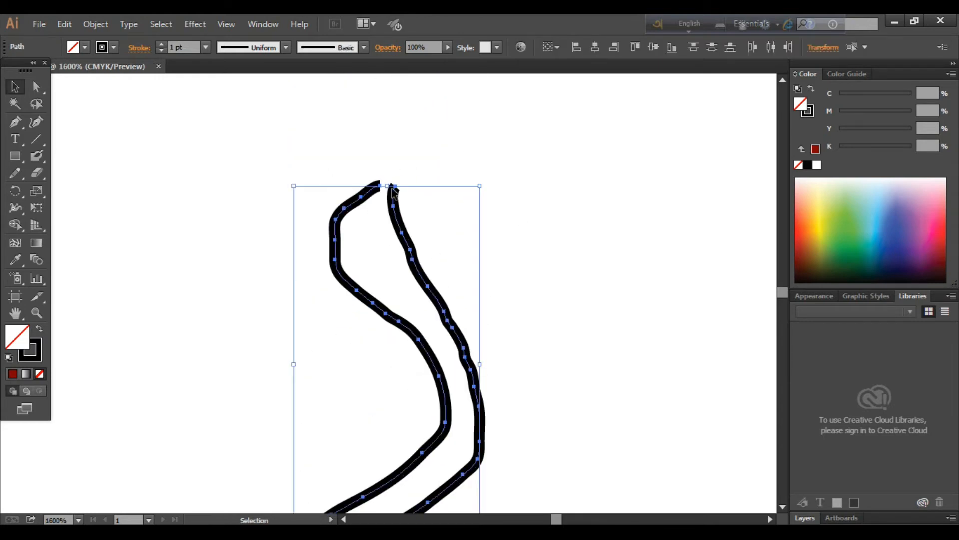
{"action": "key", "text": "ctrl+plus"}
{"action": "key", "text": "ctrl+plus"}
{"action": "scroll", "coordinate": [398, 197], "scroll_direction": "up", "scroll_amount": 5}
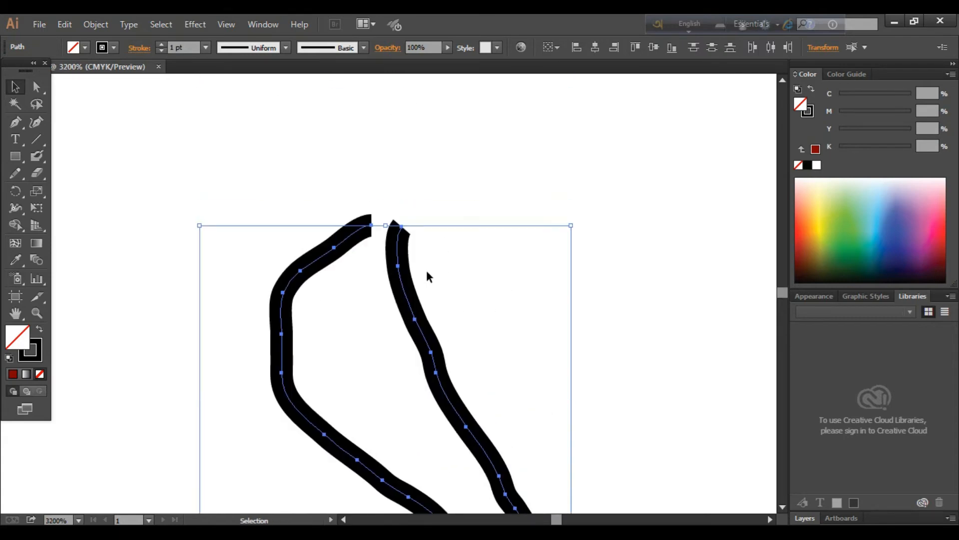
{"action": "left_click", "coordinate": [14, 175]}
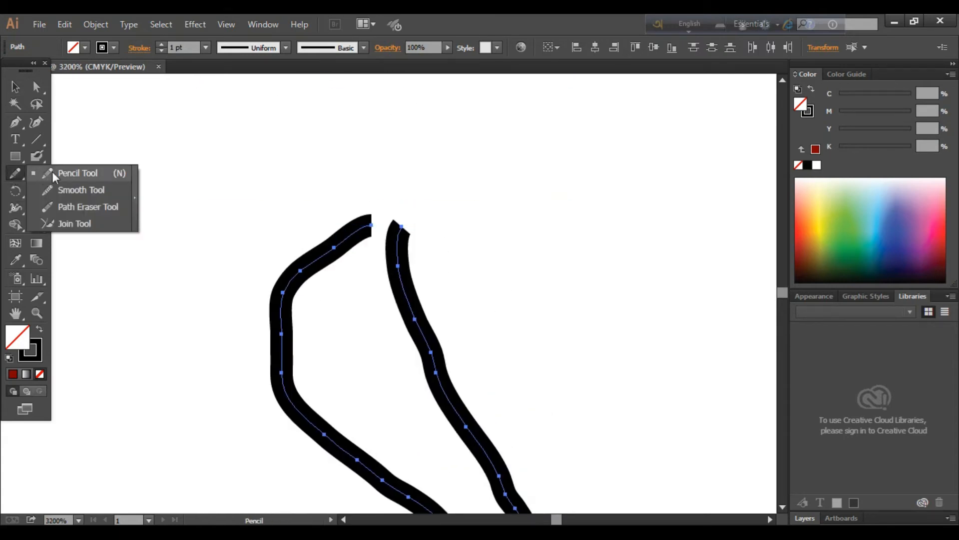
{"action": "left_click", "coordinate": [72, 225]}
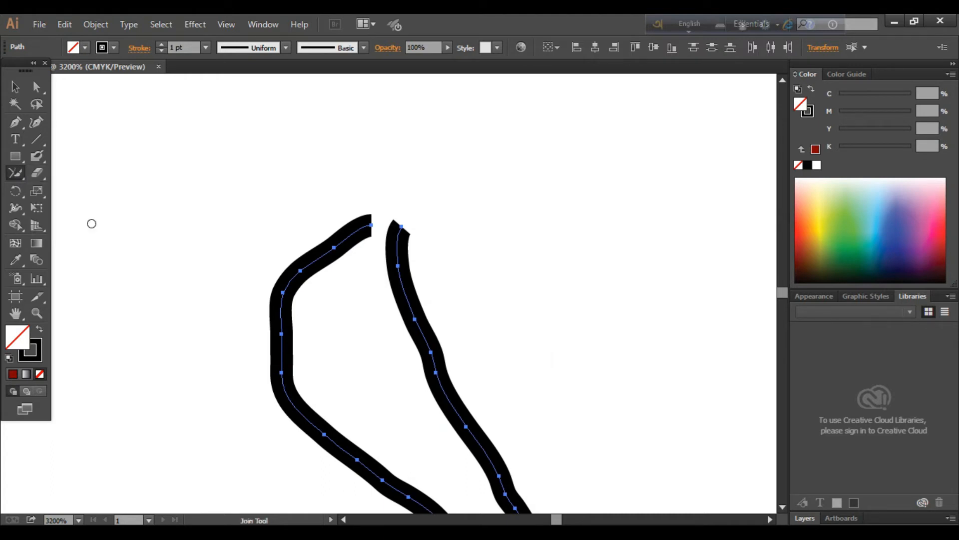
{"action": "left_click_drag", "start_coordinate": [371, 225], "coordinate": [399, 228]}
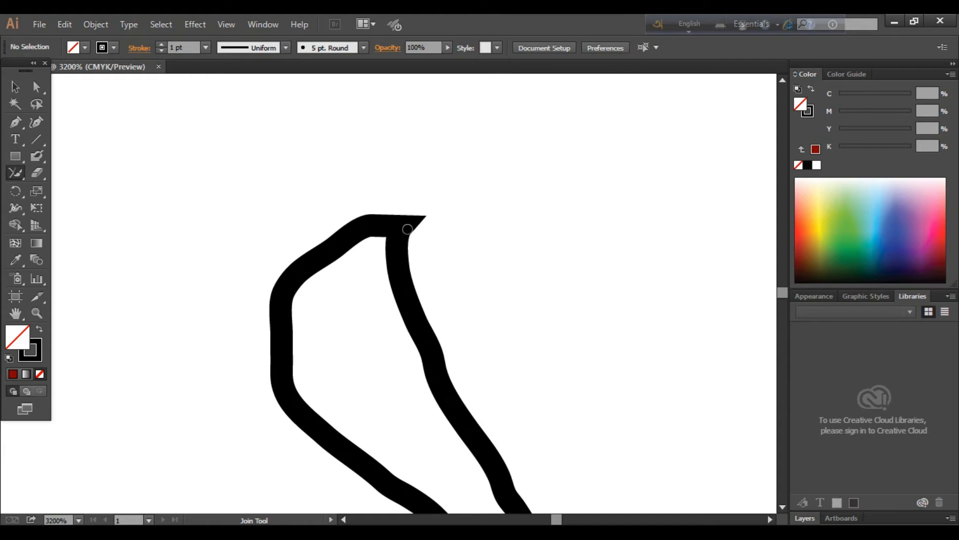
Draw two smaller curved strokes side by side, left of the joined shape's lower part, with the Pencil tool
{"action": "scroll", "coordinate": [412, 228], "scroll_direction": "down", "scroll_amount": 3}
{"action": "scroll", "coordinate": [407, 208], "scroll_direction": "up", "scroll_amount": 2}
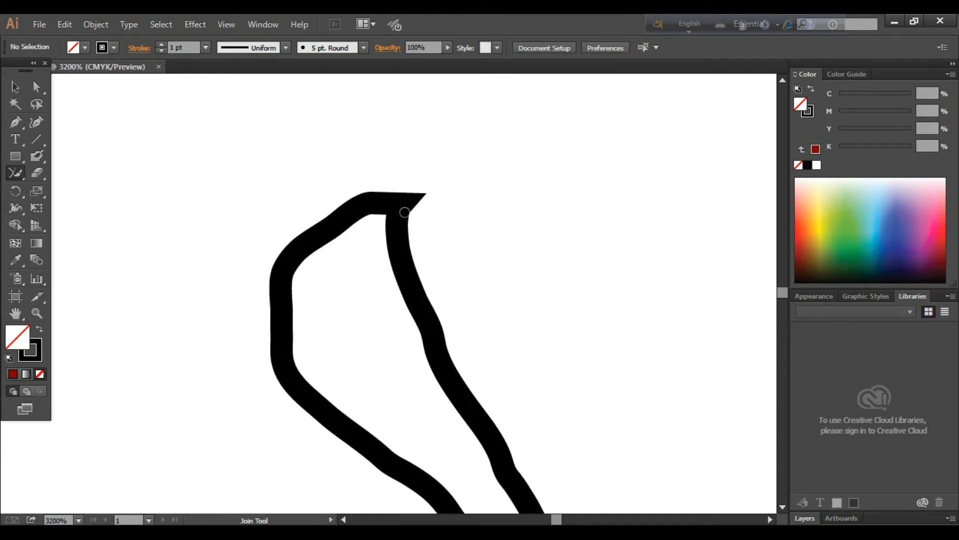
{"action": "scroll", "coordinate": [407, 214], "scroll_direction": "down", "scroll_amount": 15}
{"action": "scroll", "coordinate": [414, 265], "scroll_direction": "down", "scroll_amount": 5}
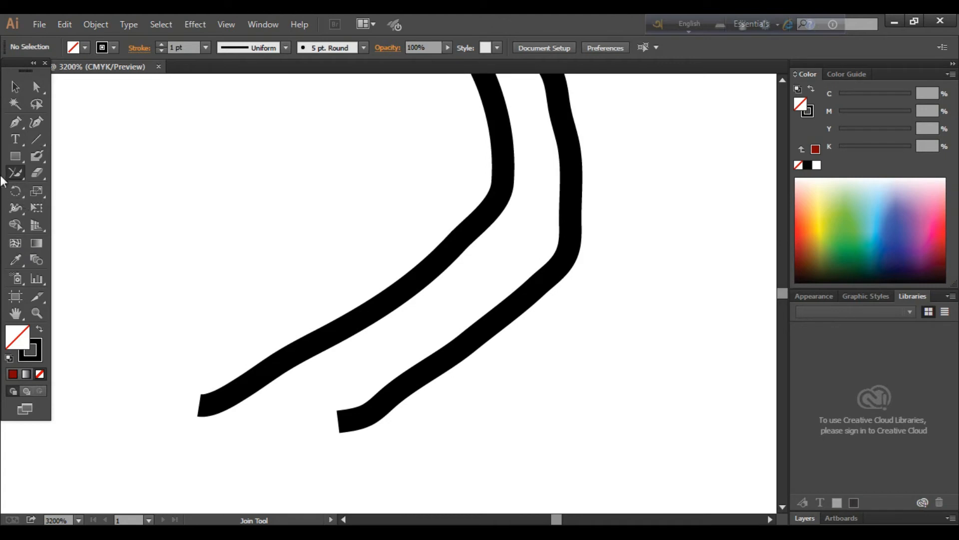
{"action": "left_click_drag", "start_coordinate": [17, 173], "coordinate": [62, 172]}
{"action": "mouse_move", "coordinate": [232, 160]}
{"action": "left_mouse_down"}
{"action": "mouse_move", "coordinate": [266, 190]}
{"action": "mouse_move", "coordinate": [241, 262]}
{"action": "mouse_move", "coordinate": [173, 306]}
{"action": "left_mouse_up"}
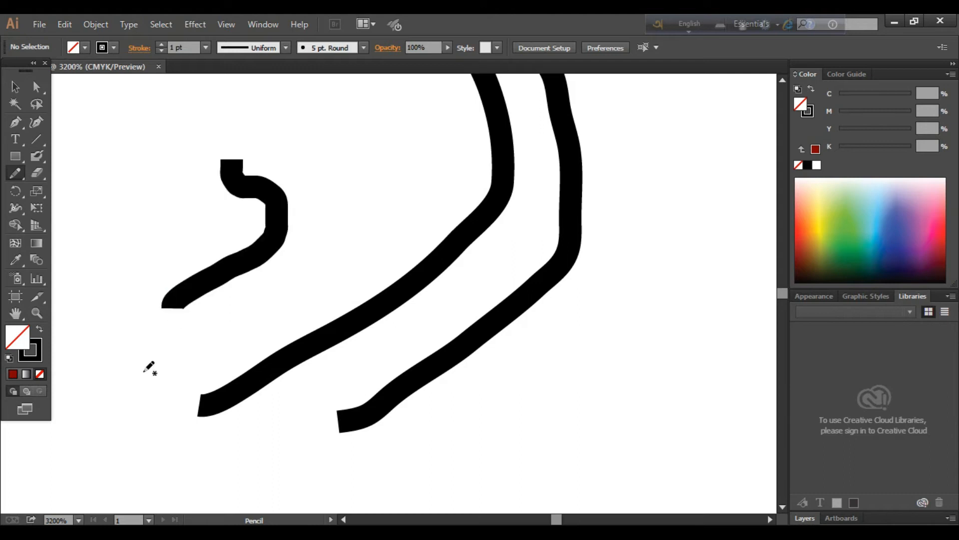
{"action": "mouse_move", "coordinate": [284, 151]}
{"action": "left_mouse_down"}
{"action": "mouse_move", "coordinate": [334, 213]}
{"action": "mouse_move", "coordinate": [271, 300]}
{"action": "mouse_move", "coordinate": [190, 329]}
{"action": "left_mouse_up"}
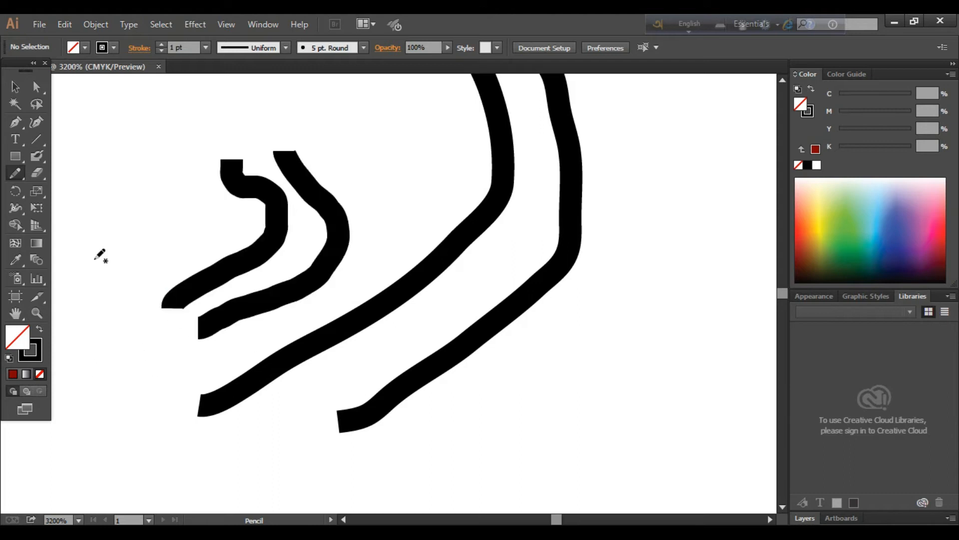
Move the outer small stroke closer to the inner one so their lower ends nearly touch
{"action": "left_click", "coordinate": [14, 87]}
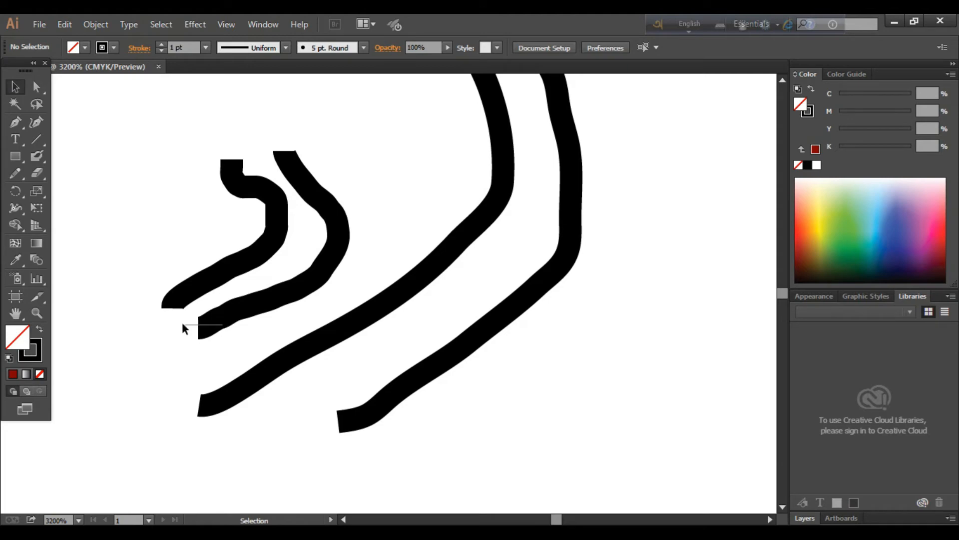
{"action": "left_click", "coordinate": [182, 307]}
{"action": "left_click", "coordinate": [143, 141]}
{"action": "left_click_drag", "start_coordinate": [120, 100], "coordinate": [300, 361]}
{"action": "left_click", "coordinate": [167, 355]}
{"action": "left_click", "coordinate": [200, 324]}
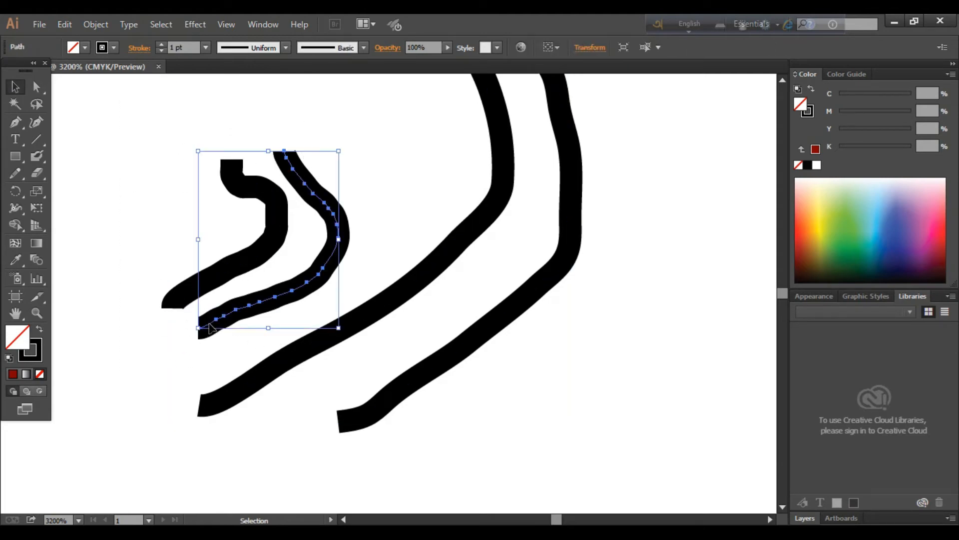
{"action": "left_click_drag", "start_coordinate": [200, 324], "coordinate": [183, 319]}
Select both small strokes and join their lower ends with the Join tool
{"action": "left_click", "coordinate": [166, 297]}
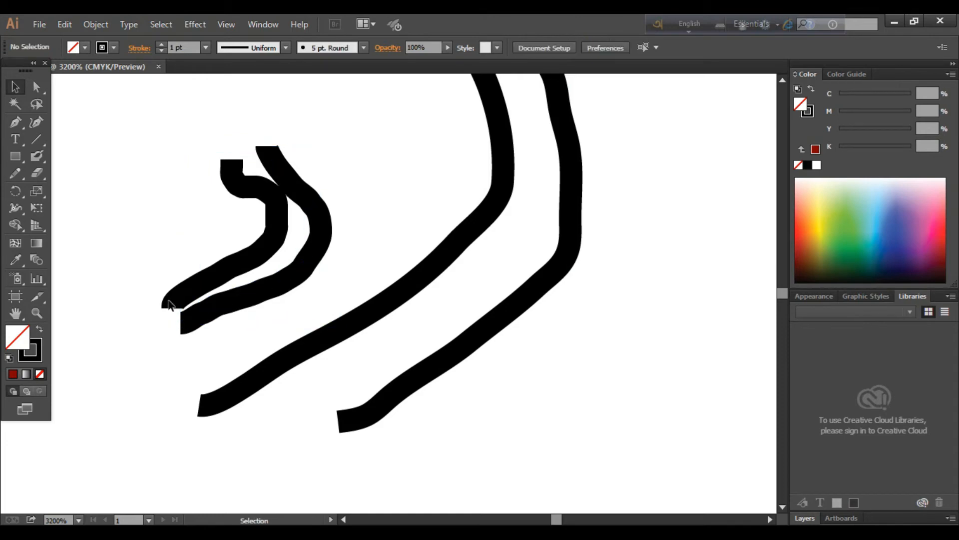
{"action": "left_click", "coordinate": [178, 299]}
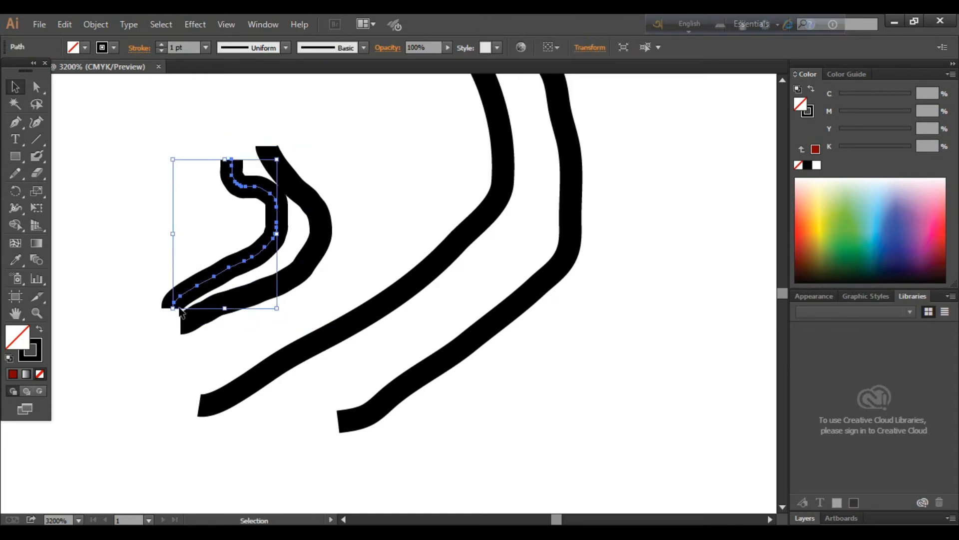
{"action": "left_click_drag", "start_coordinate": [149, 280], "coordinate": [198, 339]}
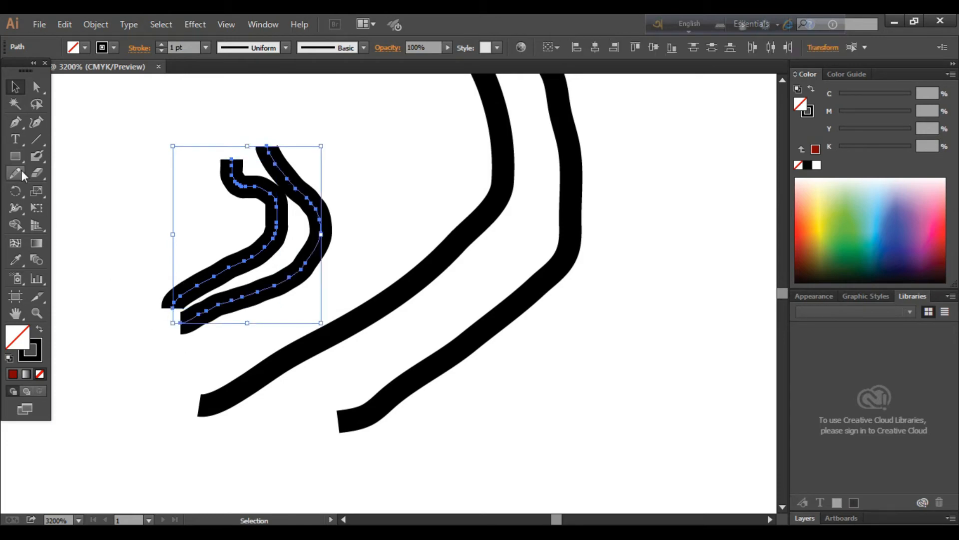
{"action": "mouse_move", "coordinate": [13, 174]}
{"action": "left_mouse_down"}
{"action": "mouse_move", "coordinate": [76, 205]}
{"action": "mouse_move", "coordinate": [73, 222]}
{"action": "left_mouse_up"}
{"action": "left_click_drag", "start_coordinate": [173, 307], "coordinate": [178, 325]}
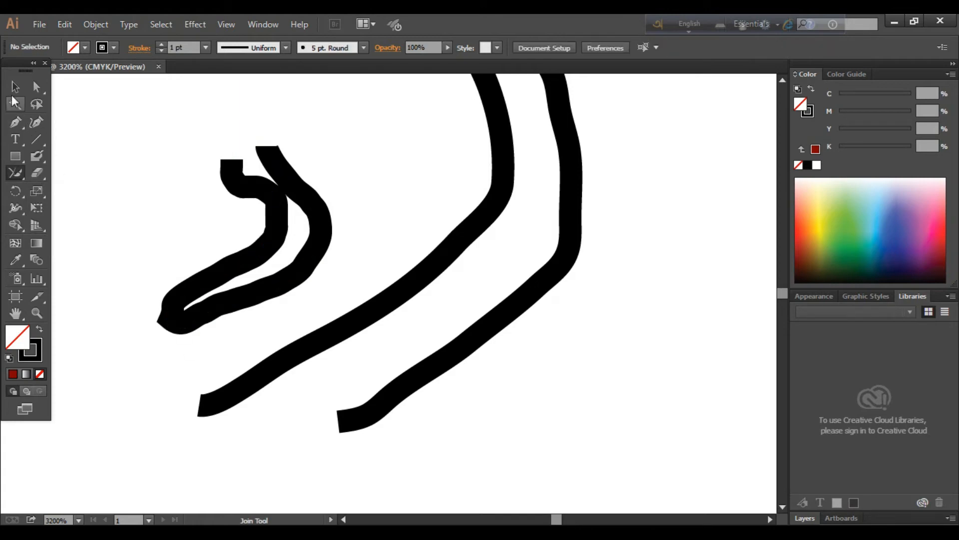
Delete the small joined stroke and the large joined shape from the artboard
{"action": "left_click", "coordinate": [15, 87]}
{"action": "left_click_drag", "start_coordinate": [94, 122], "coordinate": [483, 483]}
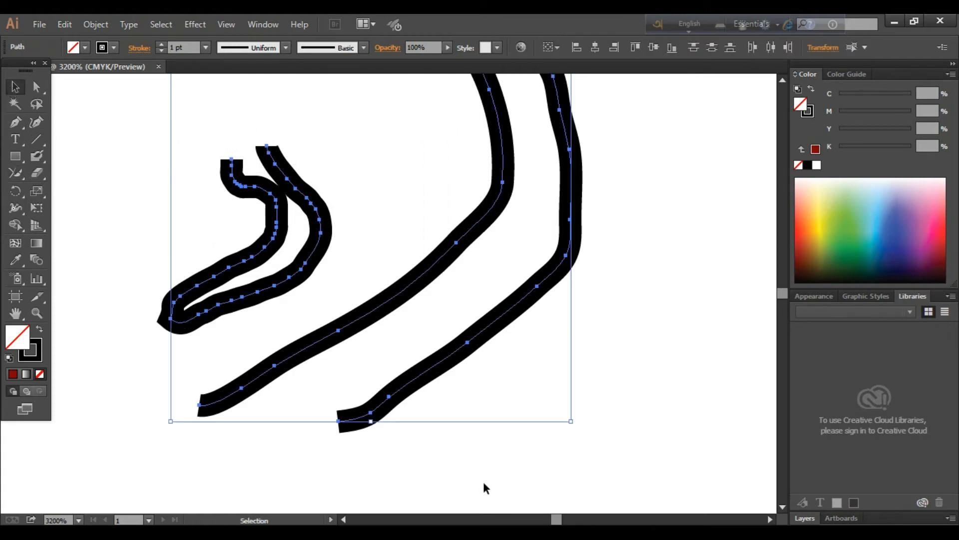
{"action": "key", "text": "Delete"}
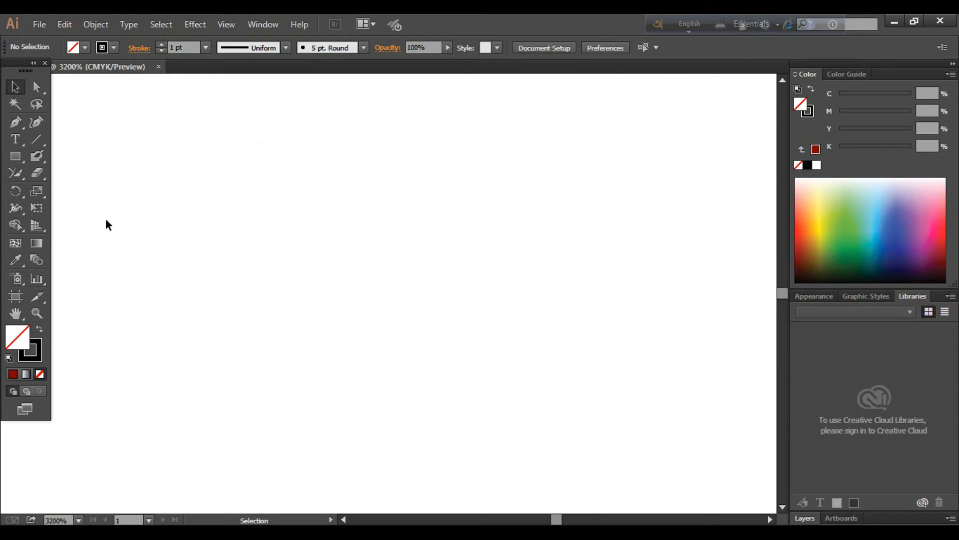
{"action": "mouse_move", "coordinate": [13, 173]}
{"action": "left_mouse_down"}
{"action": "mouse_move", "coordinate": [69, 235]}
{"action": "mouse_move", "coordinate": [80, 224]}
{"action": "left_mouse_up"}
{"action": "left_click_drag", "start_coordinate": [15, 171], "coordinate": [101, 158]}
{"action": "mouse_move", "coordinate": [19, 170]}
{"action": "left_mouse_down"}
{"action": "mouse_move", "coordinate": [40, 154]}
{"action": "mouse_move", "coordinate": [76, 159]}
{"action": "left_mouse_up"}
Paint a thick S-shaped stroke down the middle of the artboard with the Paintbrush tool
{"action": "left_click", "coordinate": [39, 156]}
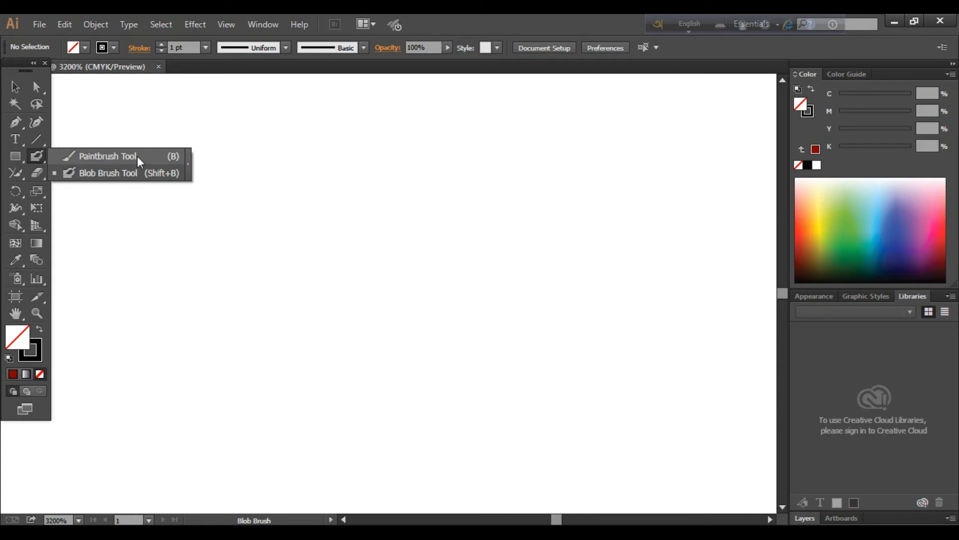
{"action": "left_click", "coordinate": [175, 156]}
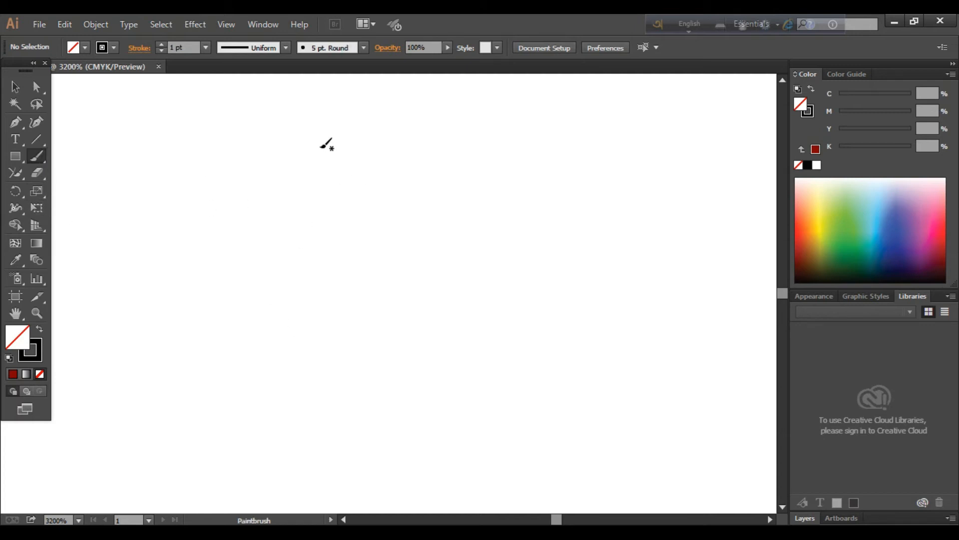
{"action": "mouse_move", "coordinate": [325, 143]}
{"action": "left_mouse_down"}
{"action": "mouse_move", "coordinate": [331, 227]}
{"action": "mouse_move", "coordinate": [470, 290]}
{"action": "mouse_move", "coordinate": [487, 351]}
{"action": "mouse_move", "coordinate": [413, 395]}
{"action": "mouse_move", "coordinate": [326, 407]}
{"action": "left_mouse_up"}
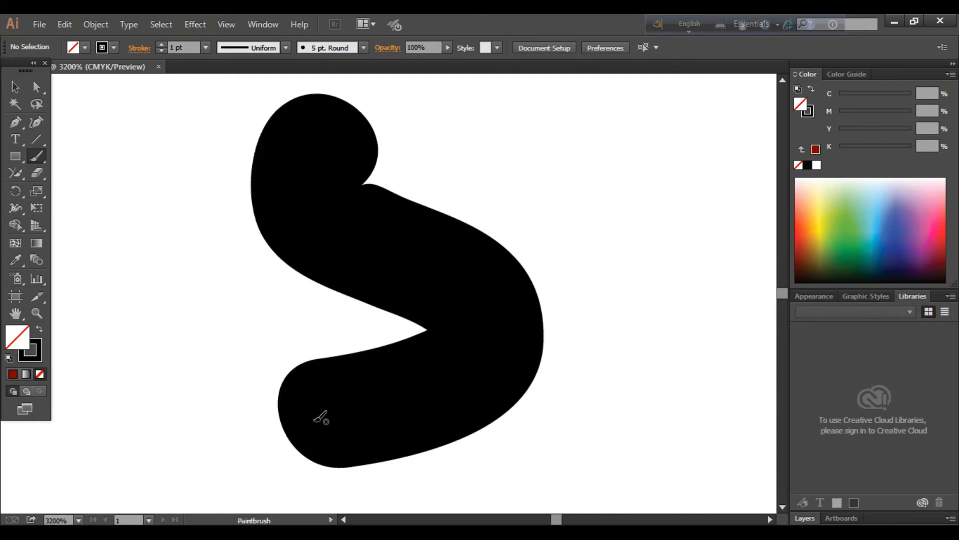
Set the Paintbrush fidelity fully to Smooth and paint a wavy vertical black stroke to the right of the S-shaped stroke
{"action": "double_click", "coordinate": [37, 157]}
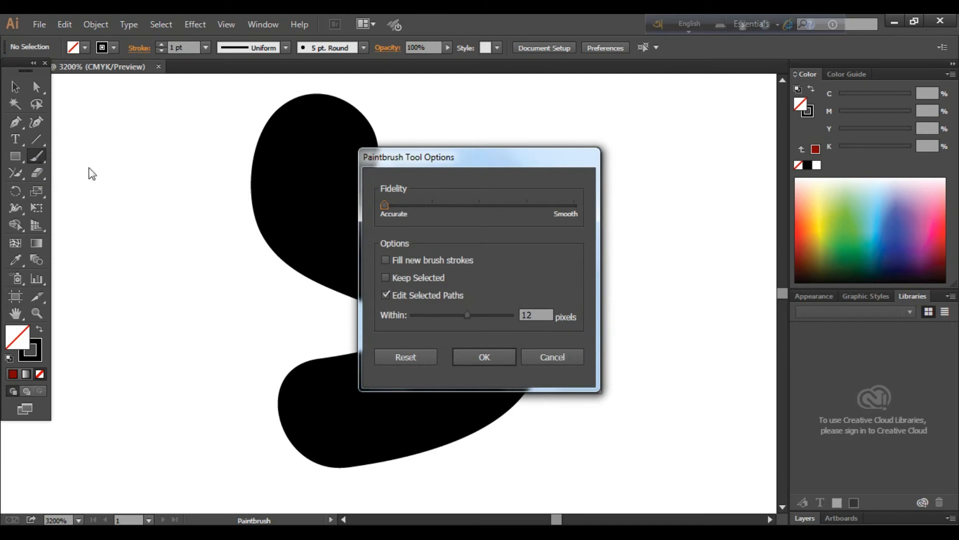
{"action": "left_click_drag", "start_coordinate": [447, 159], "coordinate": [549, 168]}
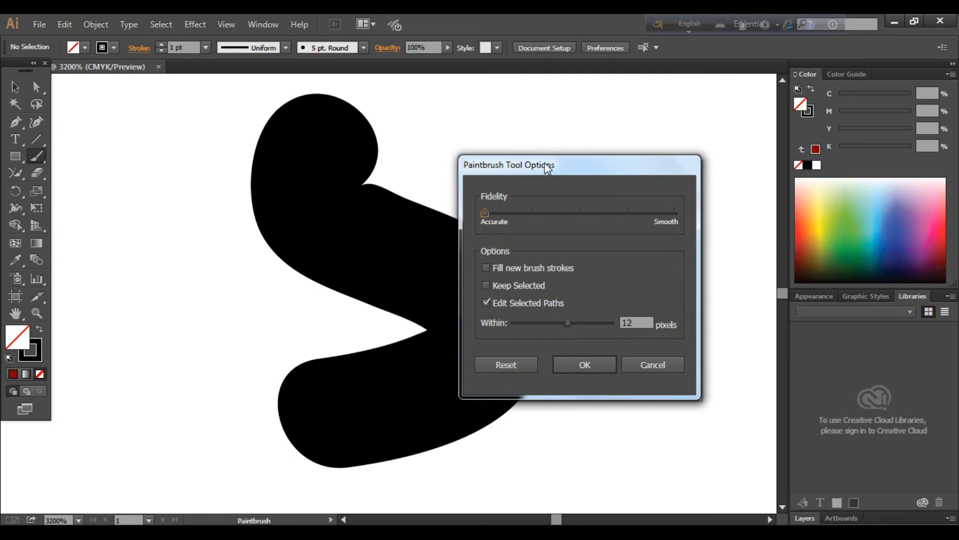
{"action": "left_click_drag", "start_coordinate": [548, 168], "coordinate": [547, 142]}
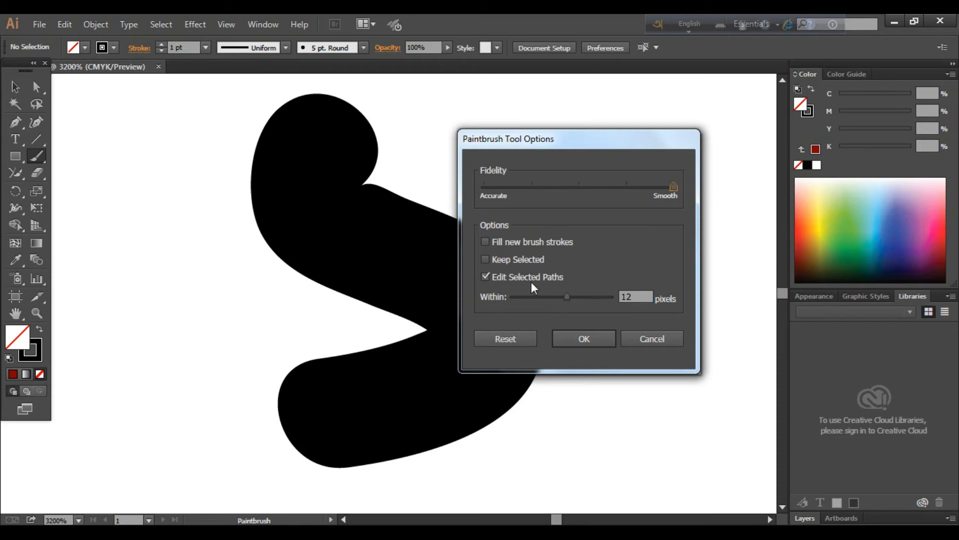
{"action": "left_click", "coordinate": [582, 340]}
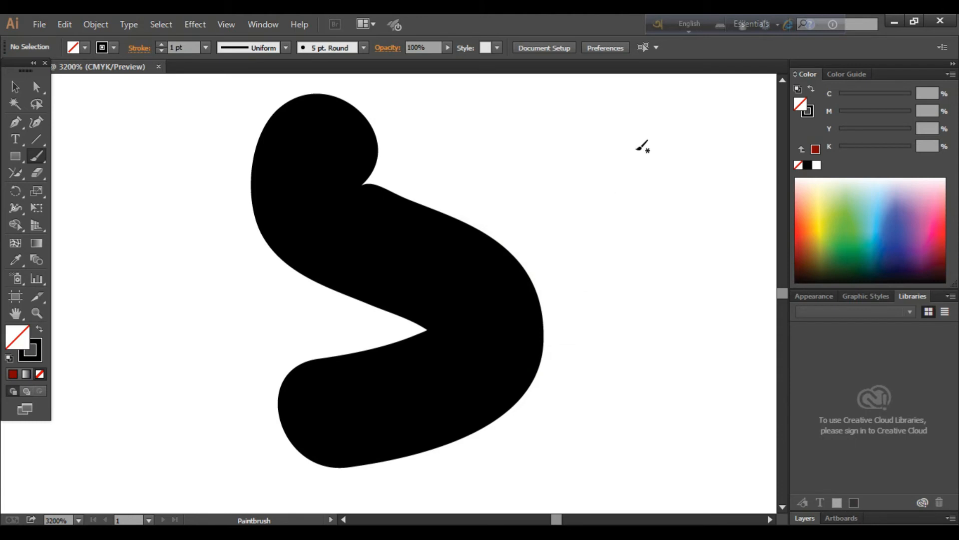
{"action": "mouse_move", "coordinate": [643, 145]}
{"action": "left_mouse_down"}
{"action": "mouse_move", "coordinate": [685, 324]}
{"action": "mouse_move", "coordinate": [639, 395]}
{"action": "left_mouse_up"}
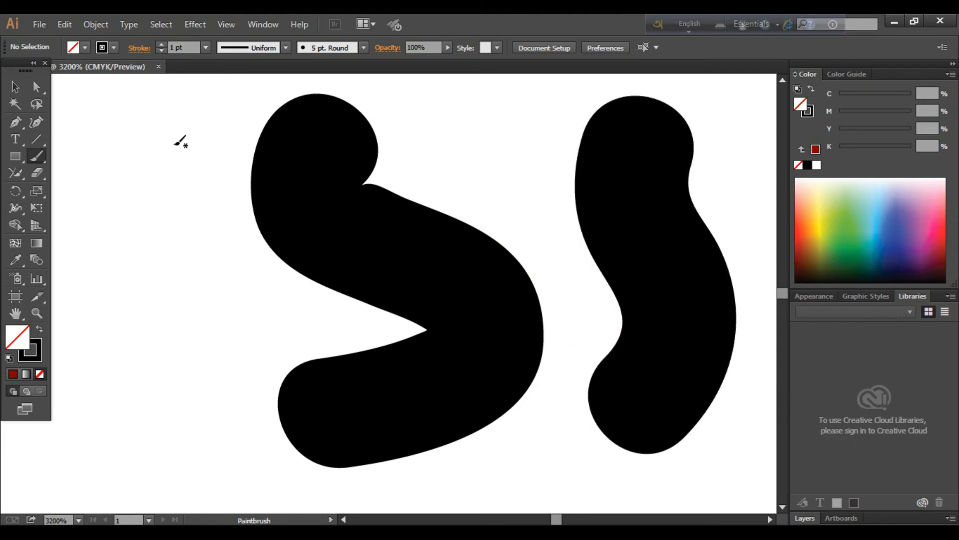
Select the new wavy stroke, try the rough charcoal brush on it, and apply the denim seam pattern brush
{"action": "left_click", "coordinate": [16, 86]}
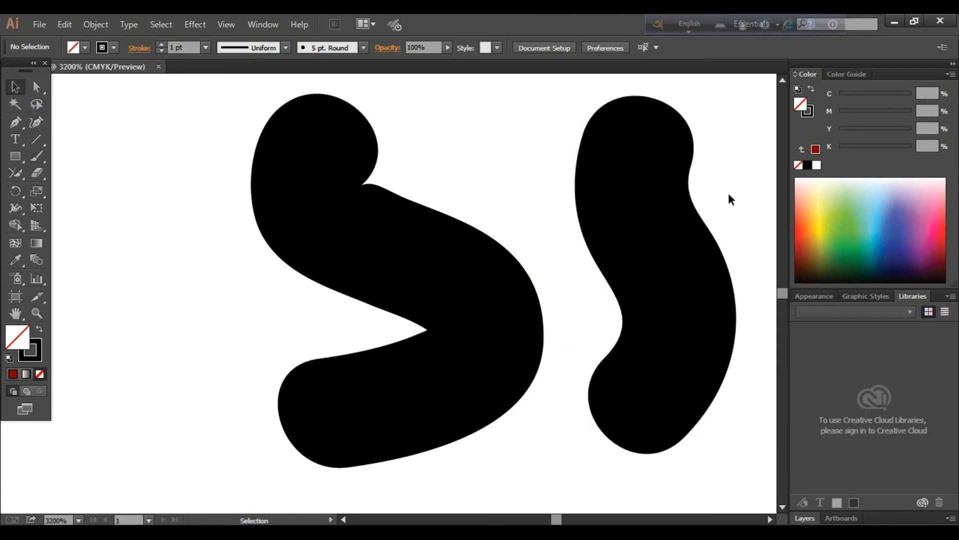
{"action": "left_click", "coordinate": [650, 212]}
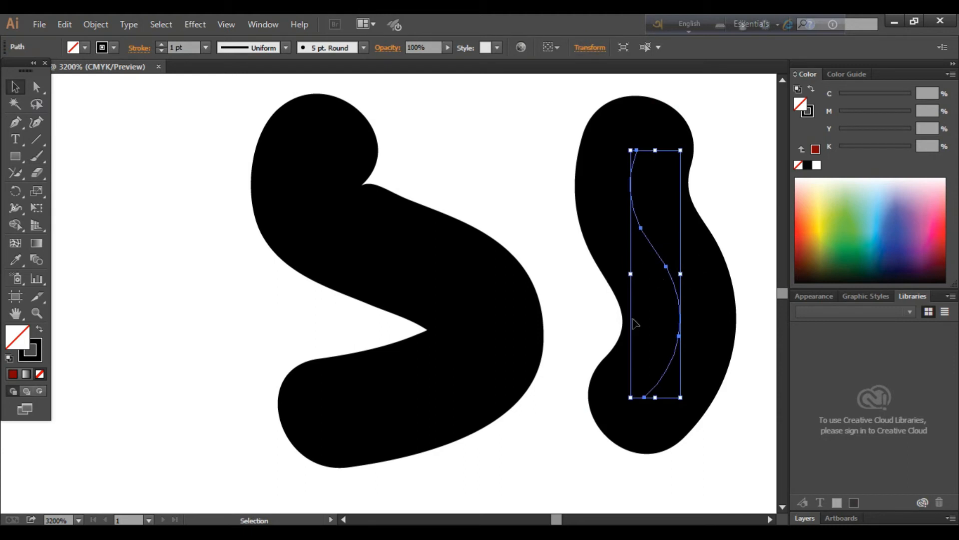
{"action": "left_click", "coordinate": [39, 355]}
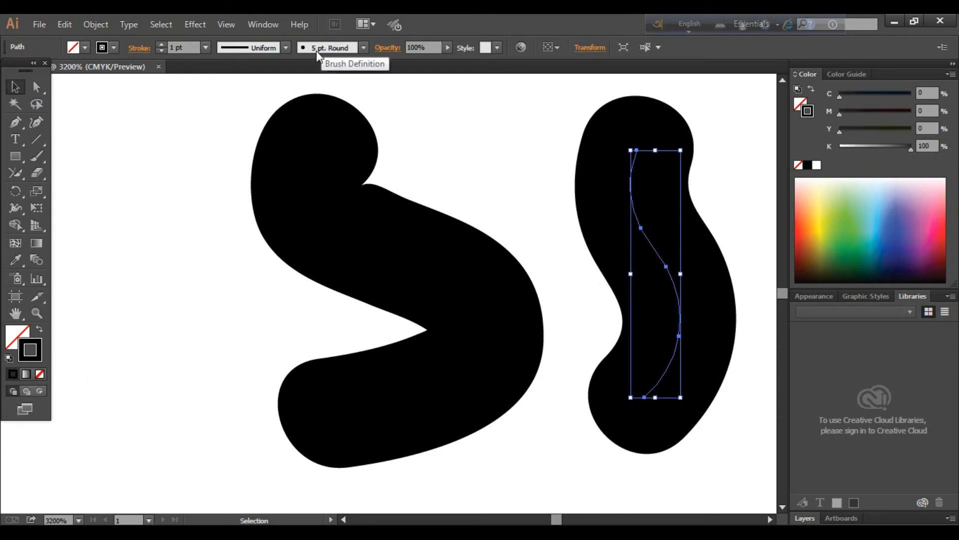
{"action": "left_click", "coordinate": [364, 47]}
{"action": "left_click", "coordinate": [308, 145]}
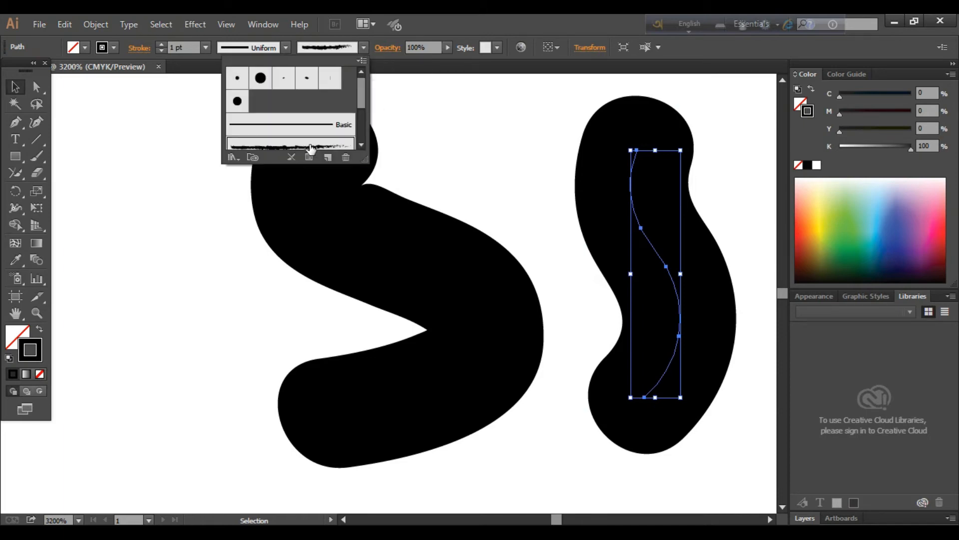
{"action": "scroll", "coordinate": [364, 83], "scroll_direction": "down", "scroll_amount": 3}
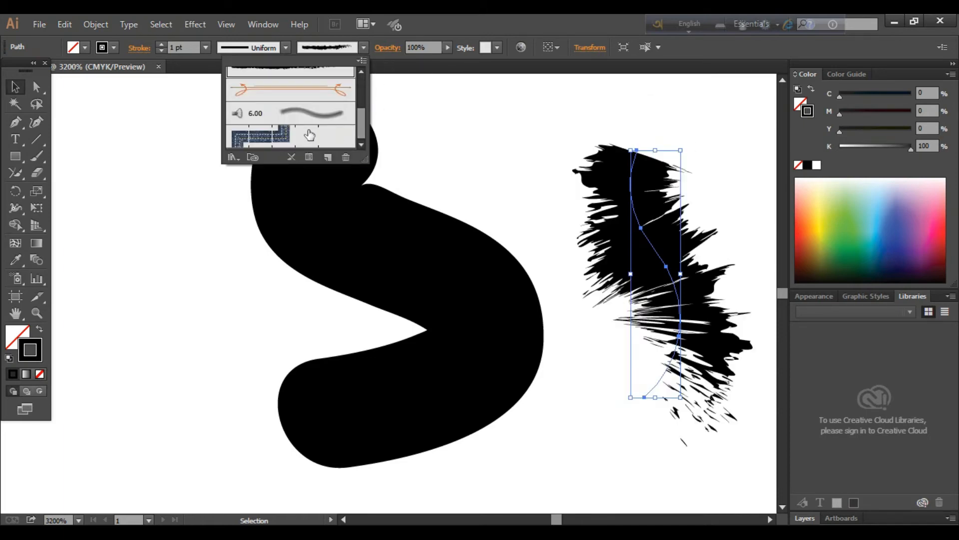
{"action": "left_click", "coordinate": [306, 133]}
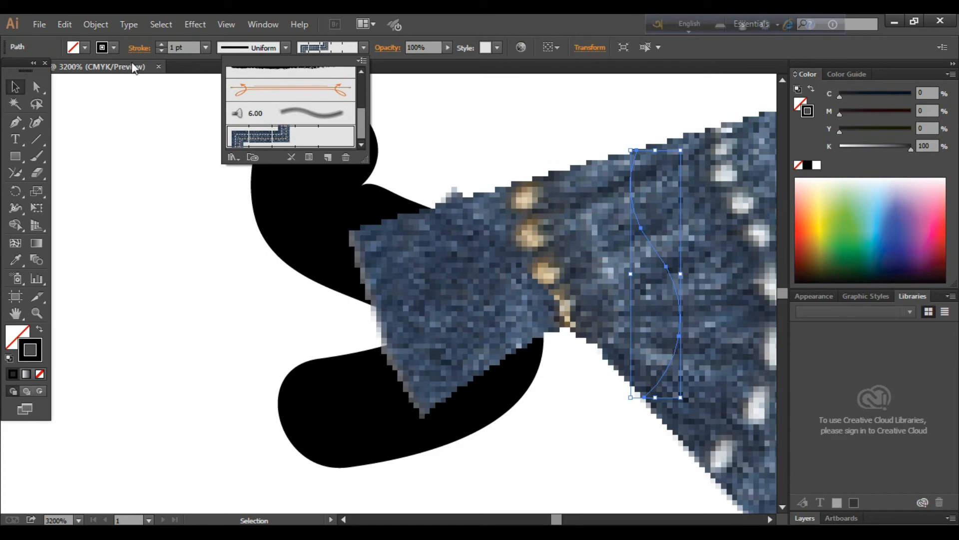
Set the denim stroke's weight to 0.25 pt
{"action": "left_click", "coordinate": [163, 49]}
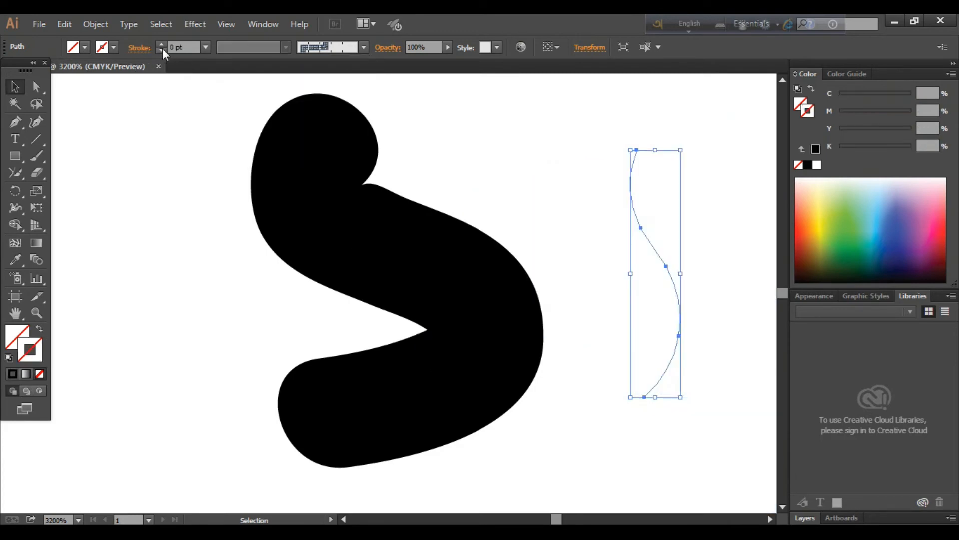
{"action": "left_click", "coordinate": [160, 43]}
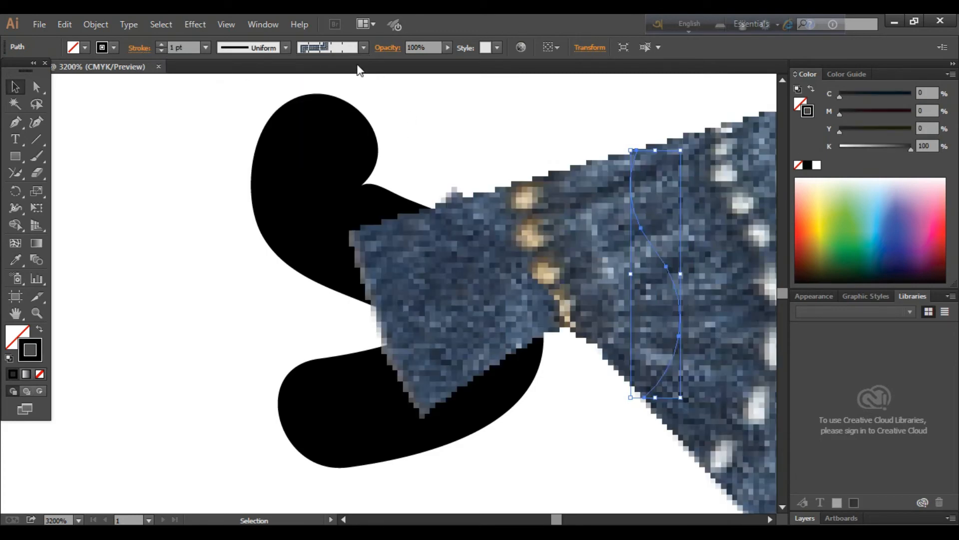
{"action": "left_click", "coordinate": [206, 47]}
{"action": "left_click", "coordinate": [222, 63]}
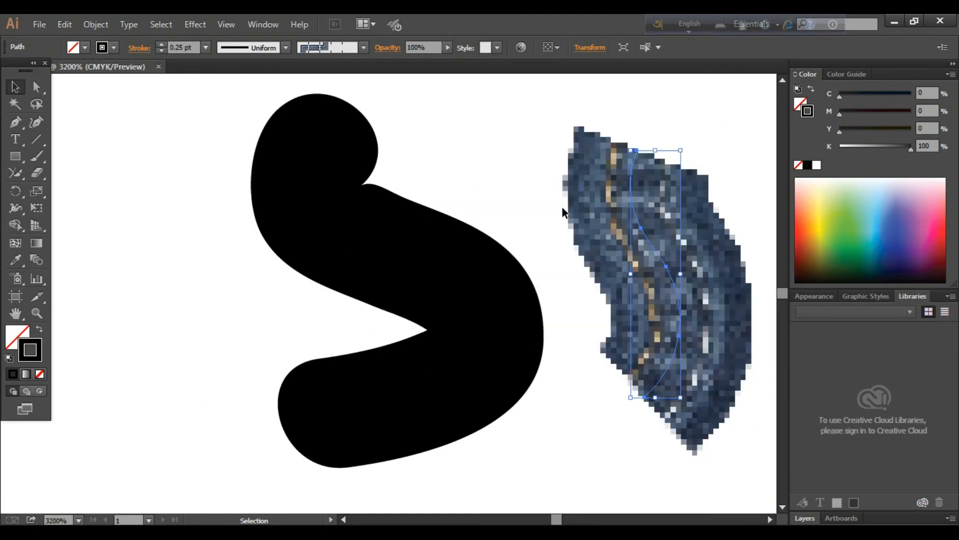
Paint a wavy vertical stroke to the left of the S-shaped stroke with the Paintbrush tool
{"action": "left_click", "coordinate": [390, 168]}
{"action": "left_click", "coordinate": [449, 228]}
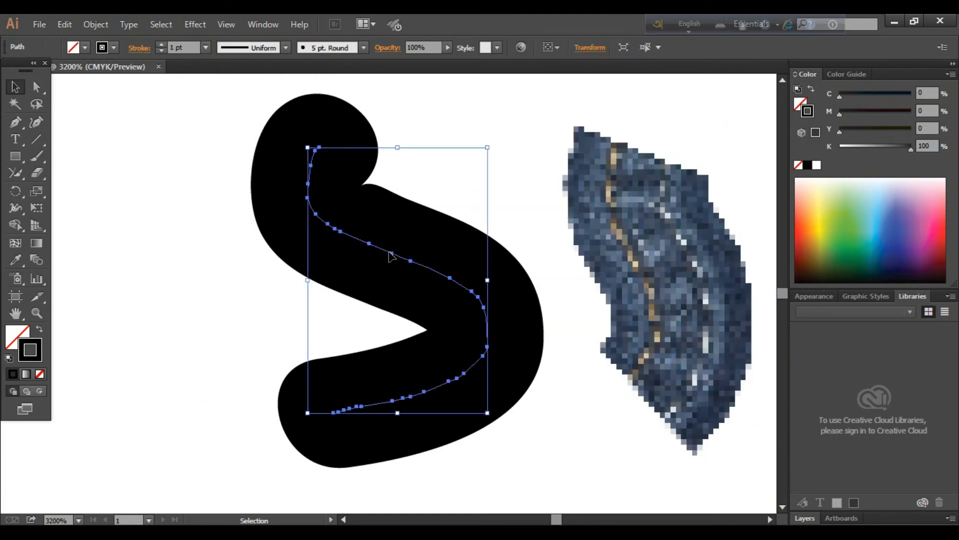
{"action": "left_click", "coordinate": [35, 156]}
{"action": "mouse_move", "coordinate": [173, 192]}
{"action": "left_mouse_down"}
{"action": "mouse_move", "coordinate": [165, 364]}
{"action": "mouse_move", "coordinate": [148, 395]}
{"action": "left_mouse_up"}
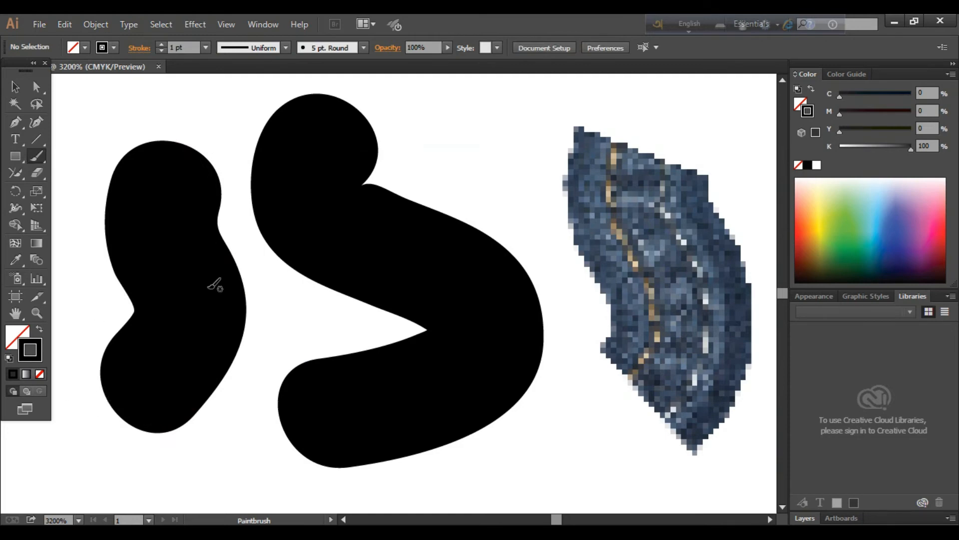
Select the newly painted stroke left of the S-shape and set its stroke colour to blue (C 100, M 100, Y 0, K 0)
{"action": "left_click", "coordinate": [15, 87]}
{"action": "left_click", "coordinate": [202, 243]}
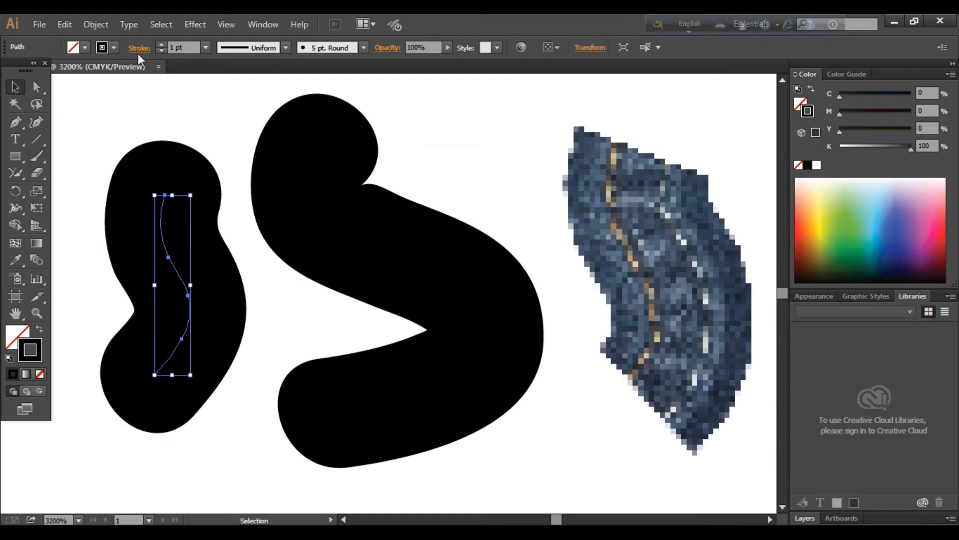
{"action": "left_click", "coordinate": [115, 47]}
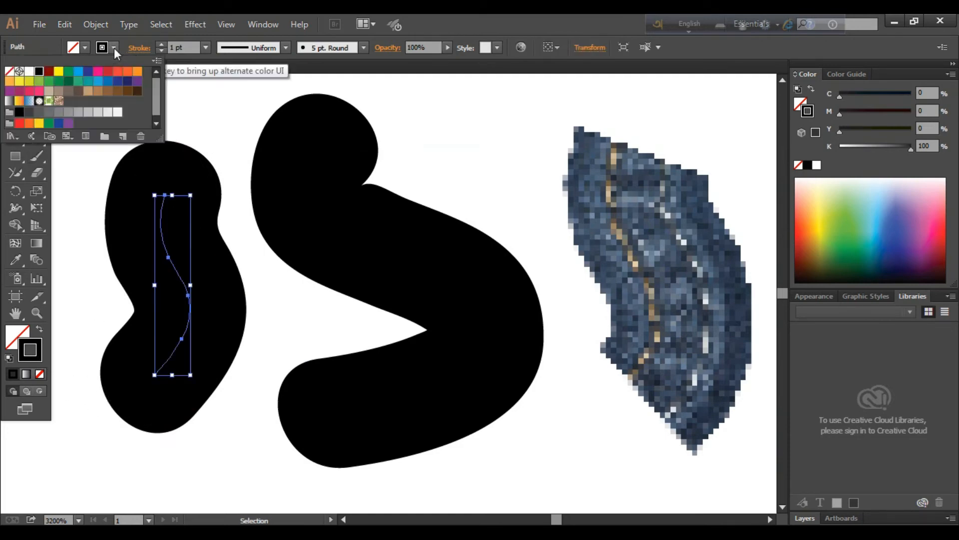
{"action": "left_click", "coordinate": [89, 72]}
{"action": "left_click", "coordinate": [186, 163]}
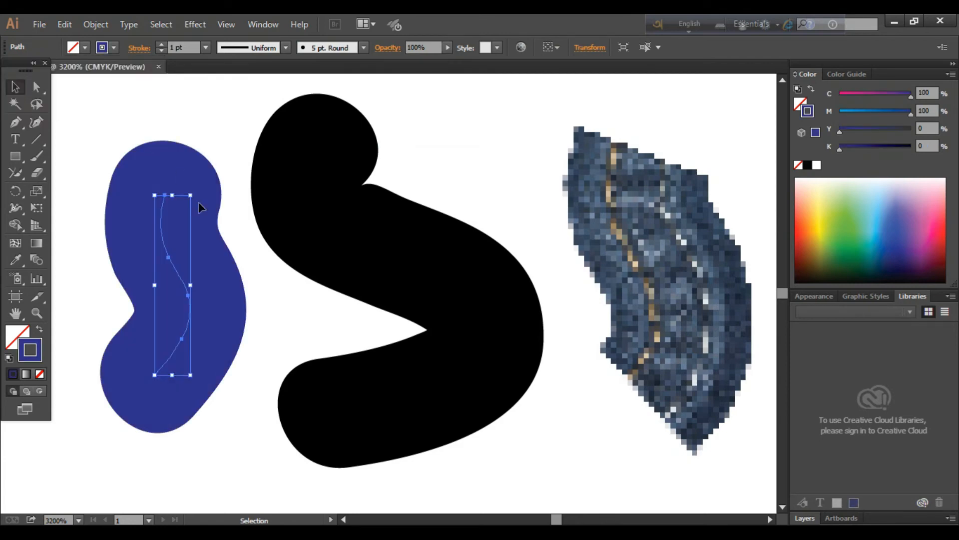
Select all three strokes on the artboard and delete them
{"action": "left_click", "coordinate": [239, 172]}
{"action": "left_click_drag", "start_coordinate": [104, 111], "coordinate": [664, 439]}
{"action": "key", "text": "Delete"}
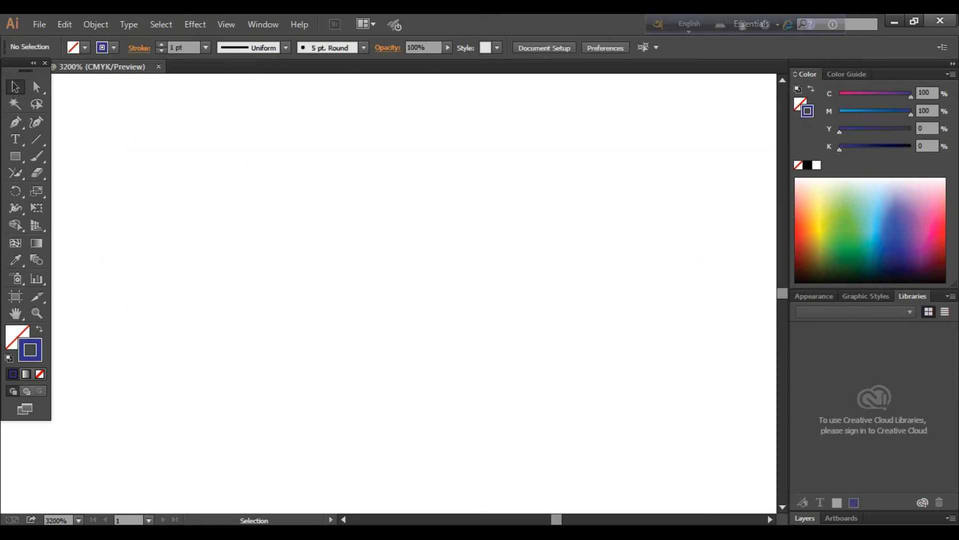
Enable Keep Selected in the Paintbrush tool options
{"action": "double_click", "coordinate": [41, 157]}
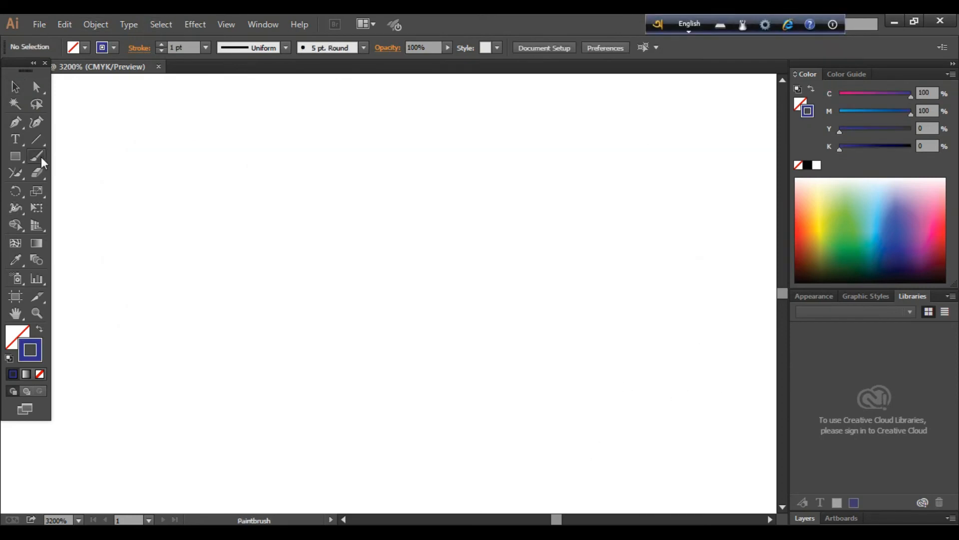
{"action": "left_click_drag", "start_coordinate": [567, 143], "coordinate": [494, 143]}
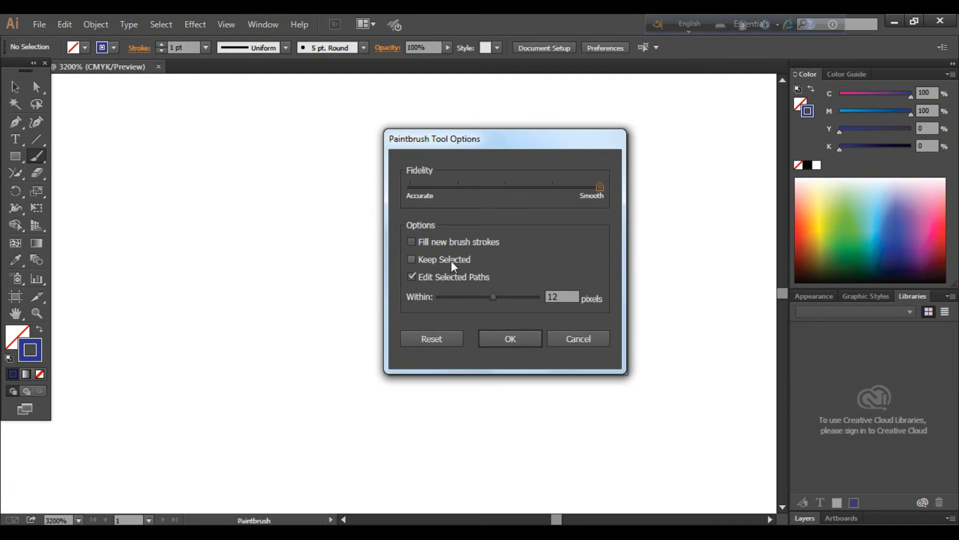
{"action": "left_click", "coordinate": [412, 259]}
{"action": "left_click", "coordinate": [506, 342]}
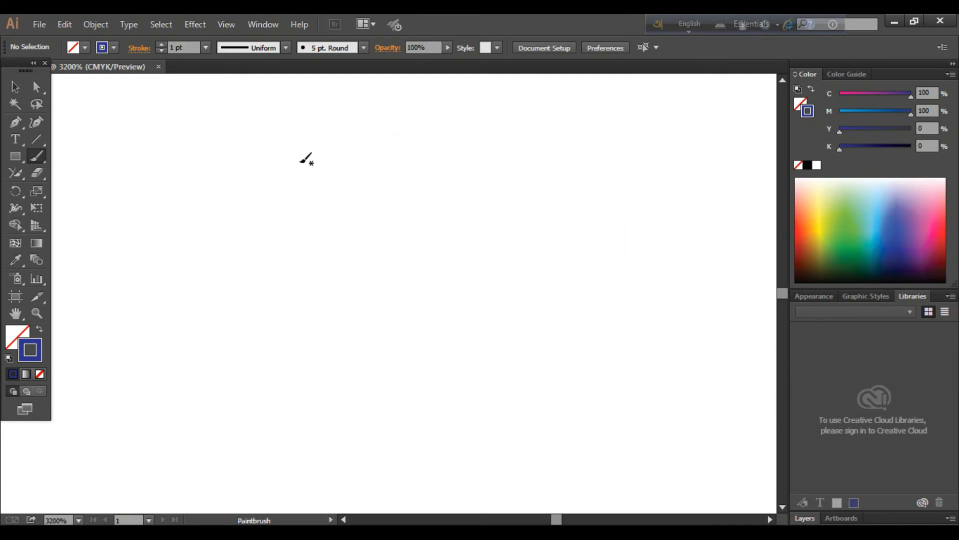
Paint a diagonal blue S-curve, and extend it from its lower end around and over the top into a G-shaped path
{"action": "mouse_move", "coordinate": [269, 129]}
{"action": "left_mouse_down"}
{"action": "mouse_move", "coordinate": [356, 220]}
{"action": "mouse_move", "coordinate": [553, 305]}
{"action": "mouse_move", "coordinate": [587, 401]}
{"action": "left_mouse_up"}
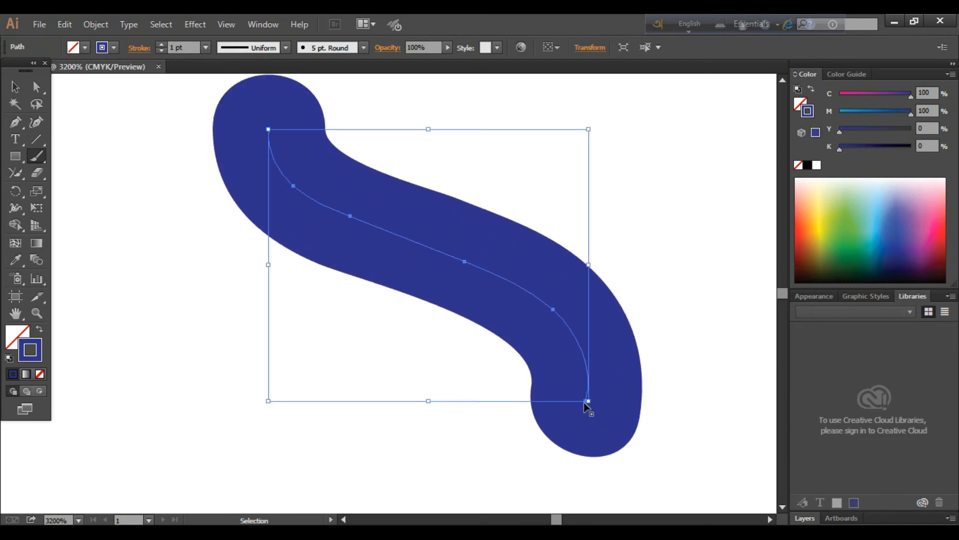
{"action": "key", "text": "ctrl+minus"}
{"action": "key", "text": "ctrl+minus"}
{"action": "key", "text": "ctrl+minus"}
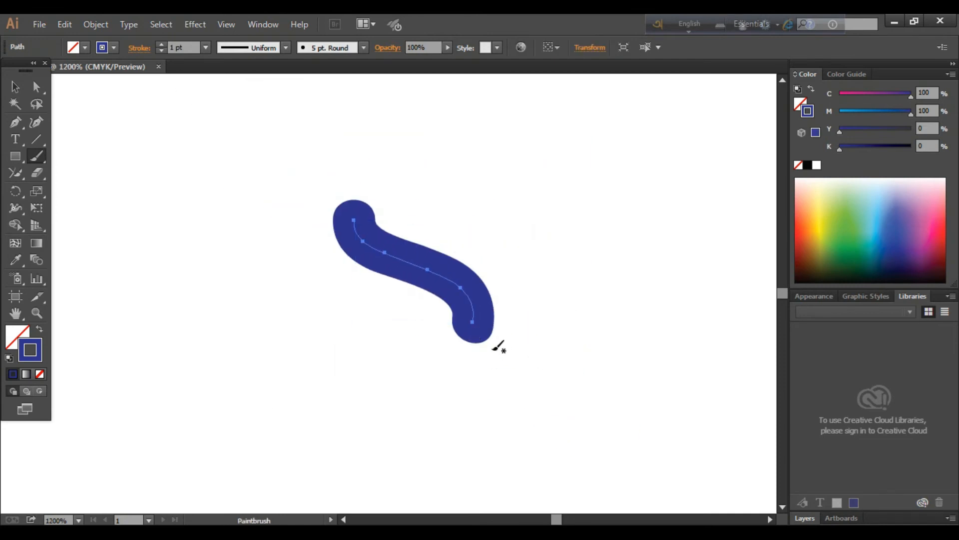
{"action": "key", "text": "ctrl+minus"}
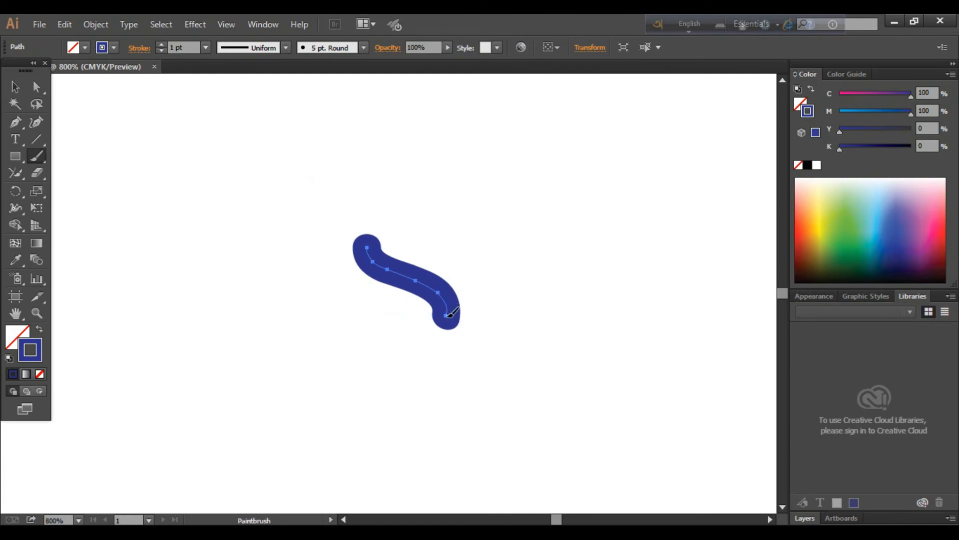
{"action": "mouse_move", "coordinate": [451, 314]}
{"action": "left_mouse_down"}
{"action": "mouse_move", "coordinate": [362, 405]}
{"action": "mouse_move", "coordinate": [227, 255]}
{"action": "mouse_move", "coordinate": [257, 124]}
{"action": "left_mouse_up"}
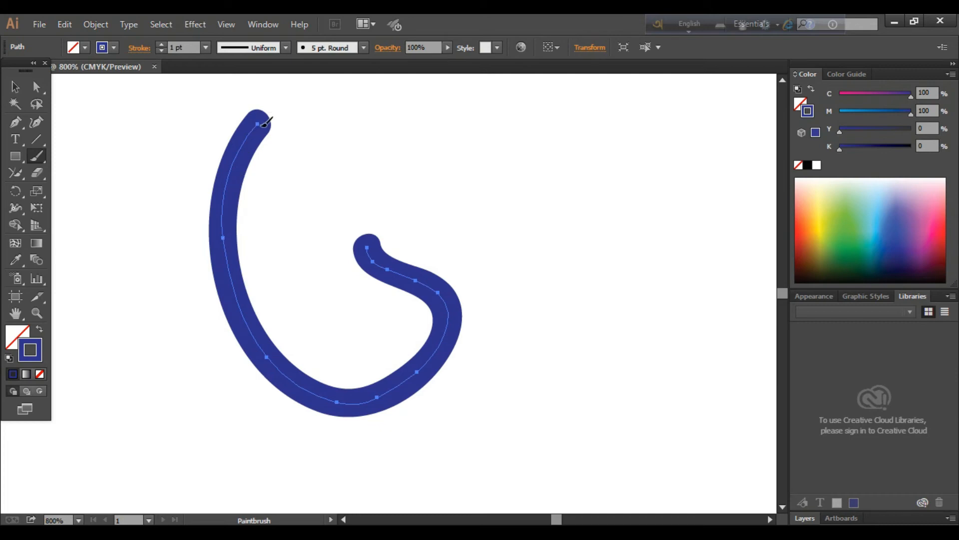
{"action": "mouse_move", "coordinate": [264, 123]}
{"action": "left_mouse_down"}
{"action": "mouse_move", "coordinate": [270, 111]}
{"action": "mouse_move", "coordinate": [391, 123]}
{"action": "left_mouse_up"}
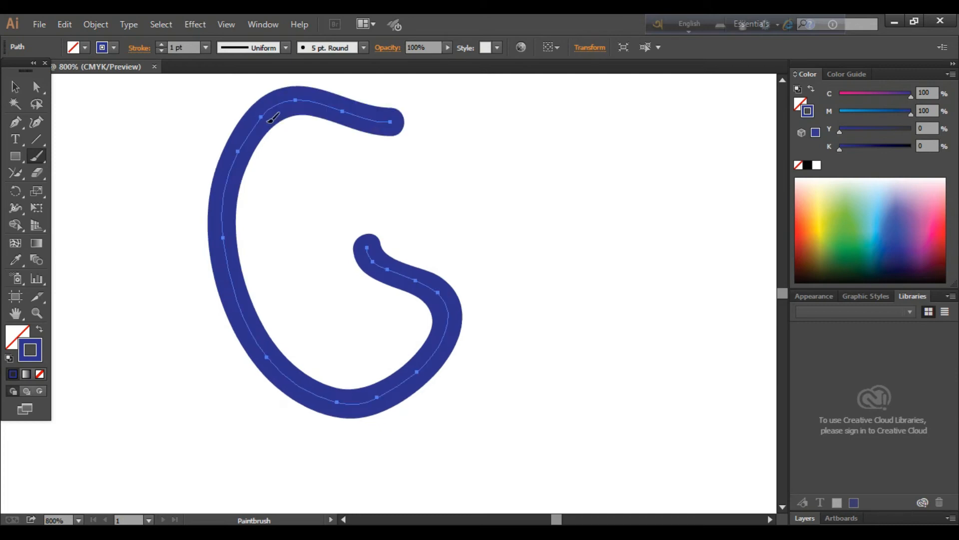
Review the Paintbrush tool options, and redraw the G-shaped path from its mid-left side straight down to the lower left
{"action": "double_click", "coordinate": [36, 156]}
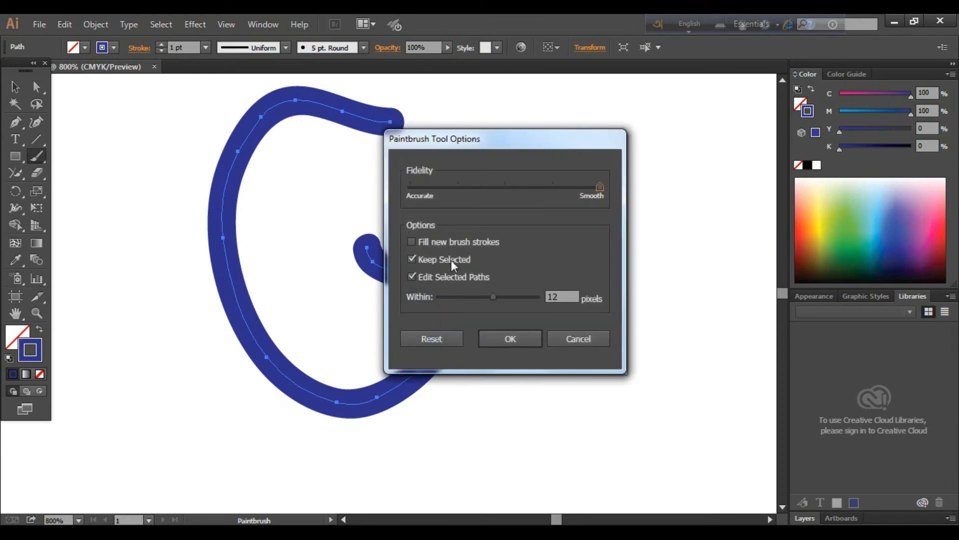
{"action": "left_click", "coordinate": [514, 338]}
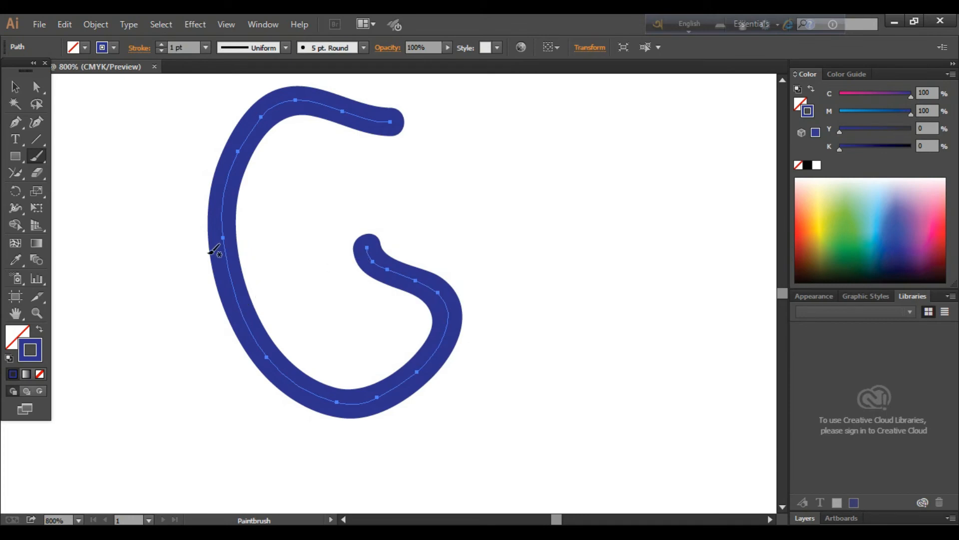
{"action": "left_click_drag", "start_coordinate": [225, 236], "coordinate": [157, 382]}
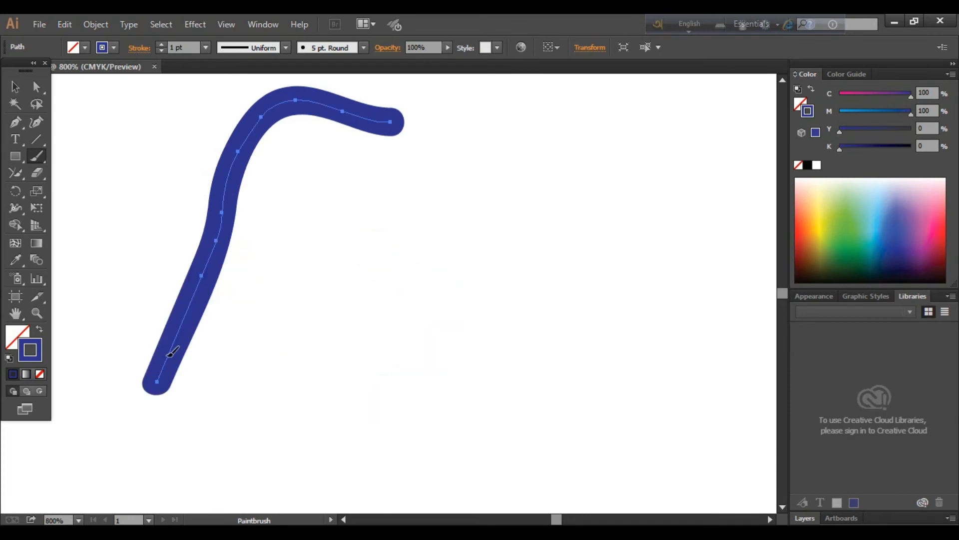
Paint a slanted stroke rightward from the middle of the blue path, and repeatedly redraw it from points along it into an angled V shape
{"action": "left_click_drag", "start_coordinate": [207, 235], "coordinate": [435, 306]}
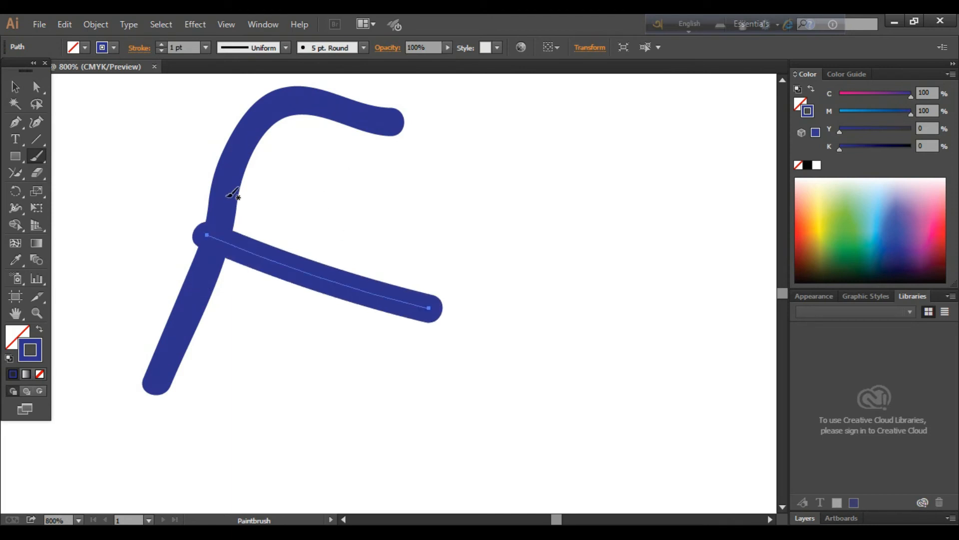
{"action": "left_click_drag", "start_coordinate": [321, 274], "coordinate": [367, 213]}
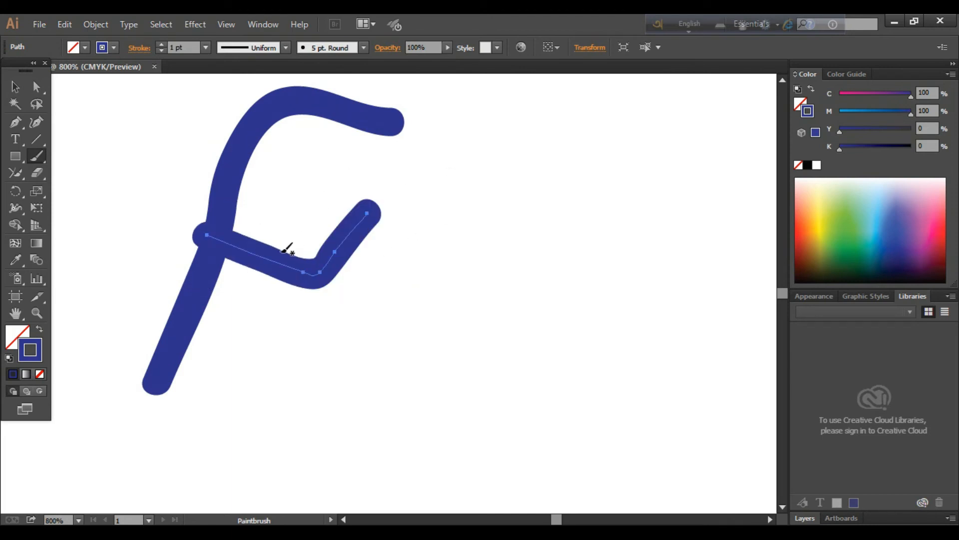
{"action": "left_click_drag", "start_coordinate": [267, 255], "coordinate": [296, 193]}
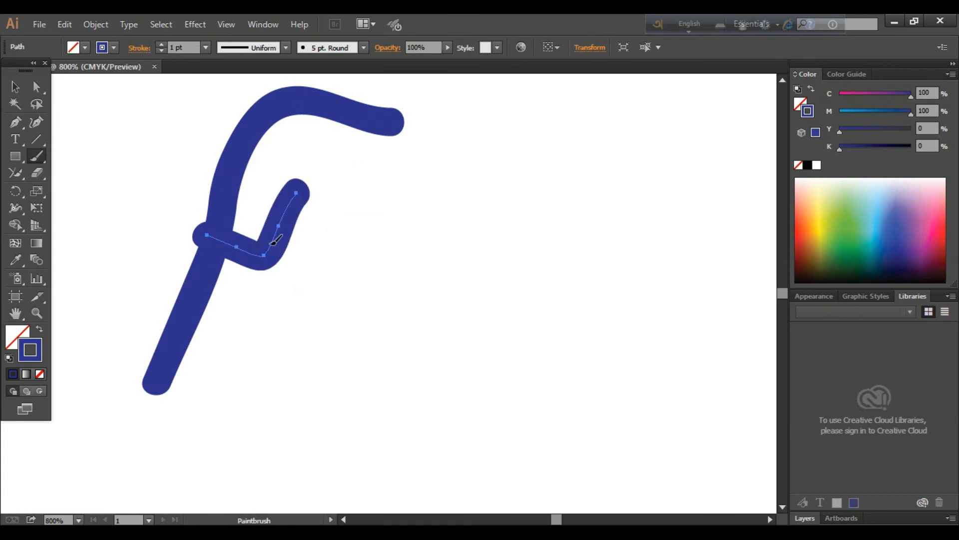
{"action": "left_click_drag", "start_coordinate": [276, 242], "coordinate": [368, 294]}
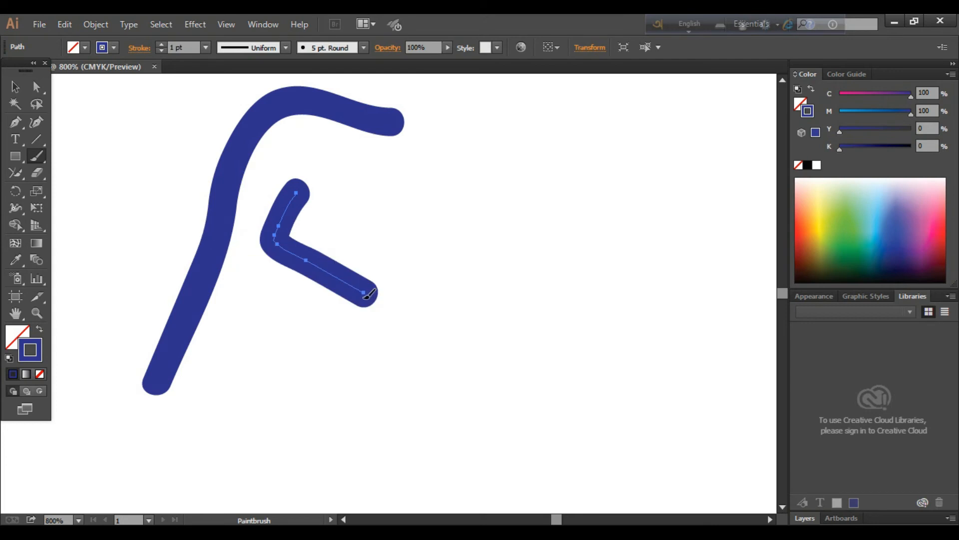
Review the Paintbrush tool options, and paint a long U-shaped curve from the tall blue path's lower half plus an arched stroke above its far end
{"action": "double_click", "coordinate": [39, 160]}
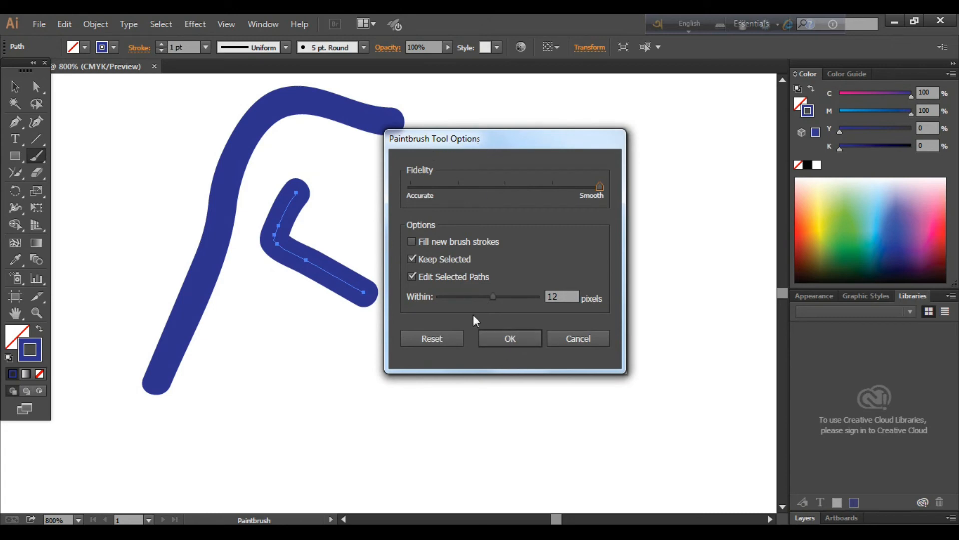
{"action": "left_click", "coordinate": [552, 343]}
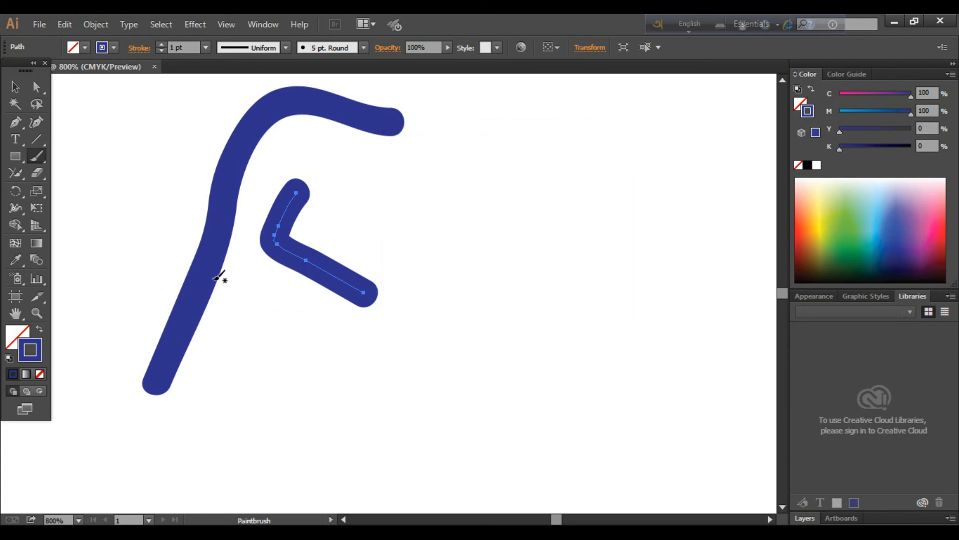
{"action": "mouse_move", "coordinate": [209, 275]}
{"action": "left_mouse_down"}
{"action": "mouse_move", "coordinate": [341, 378]}
{"action": "mouse_move", "coordinate": [510, 336]}
{"action": "mouse_move", "coordinate": [504, 344]}
{"action": "mouse_move", "coordinate": [557, 276]}
{"action": "left_mouse_up"}
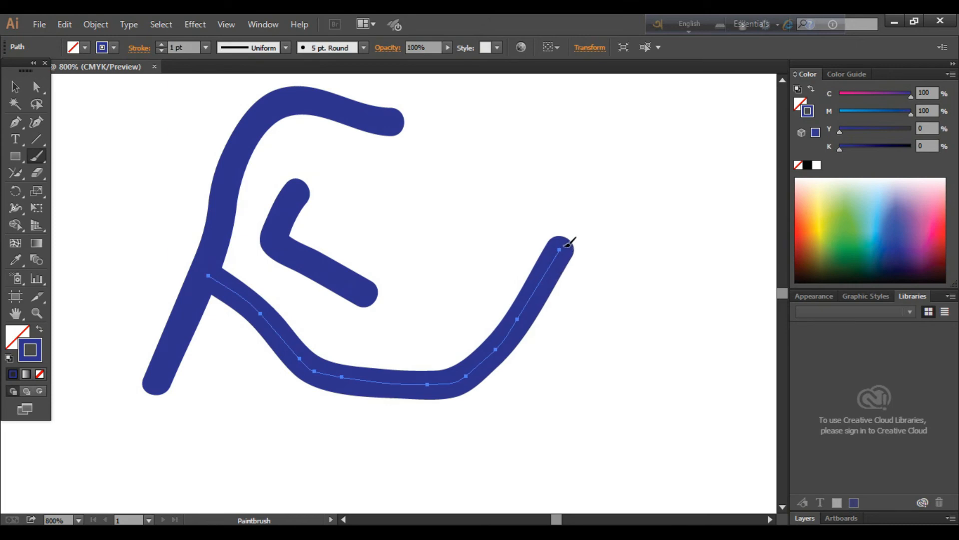
{"action": "left_click", "coordinate": [577, 205]}
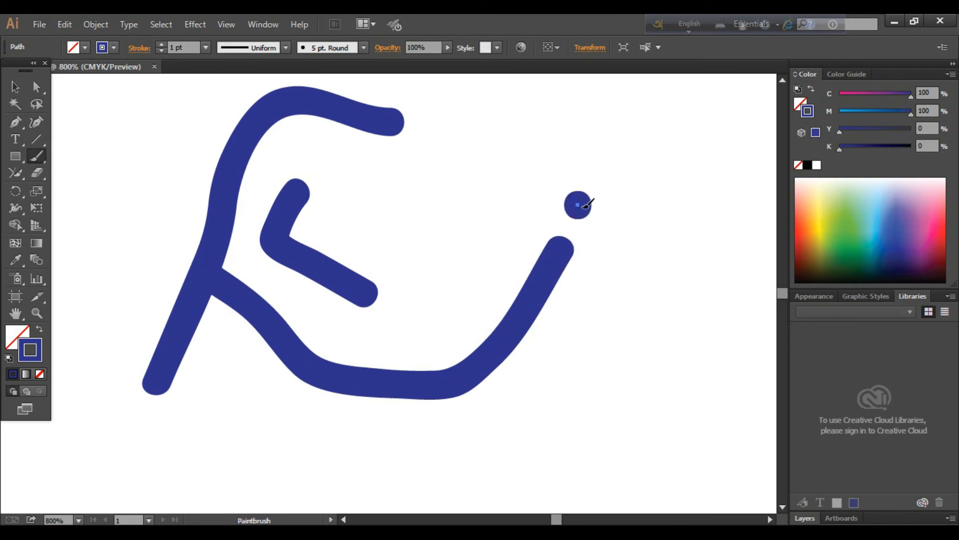
{"action": "mouse_move", "coordinate": [578, 202]}
{"action": "left_mouse_down"}
{"action": "mouse_move", "coordinate": [626, 135]}
{"action": "mouse_move", "coordinate": [715, 223]}
{"action": "left_mouse_up"}
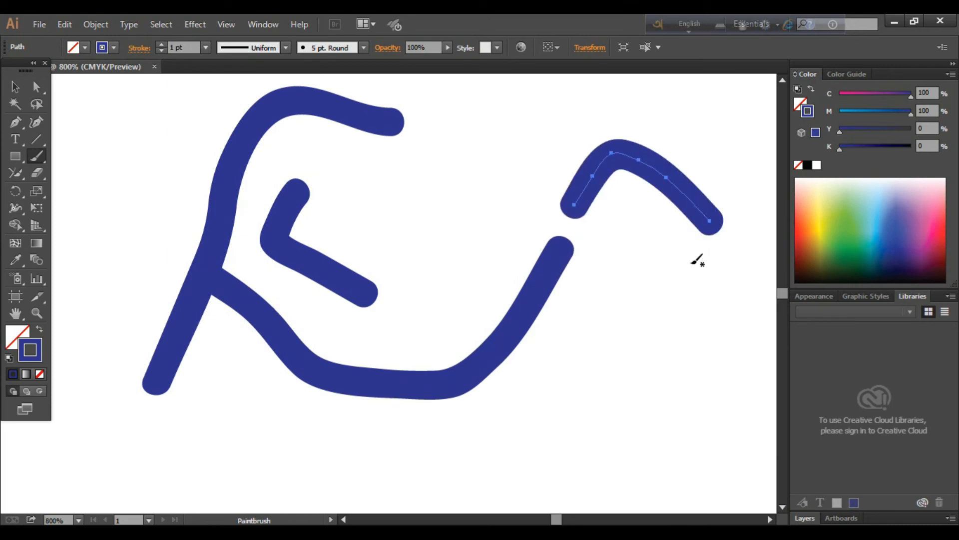
Turn off Keep Selected in the Paintbrush tool options
{"action": "double_click", "coordinate": [36, 156]}
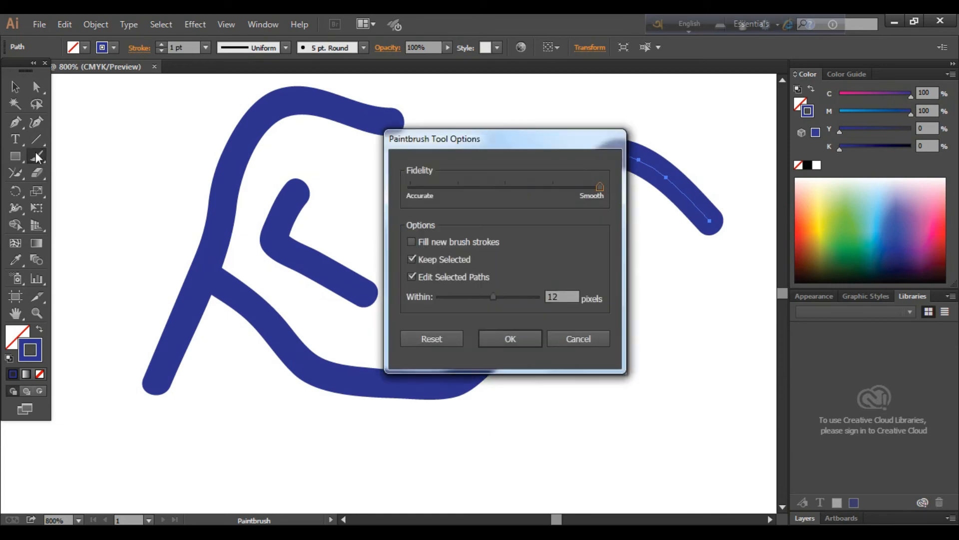
{"action": "left_click", "coordinate": [412, 258]}
{"action": "left_click", "coordinate": [504, 338]}
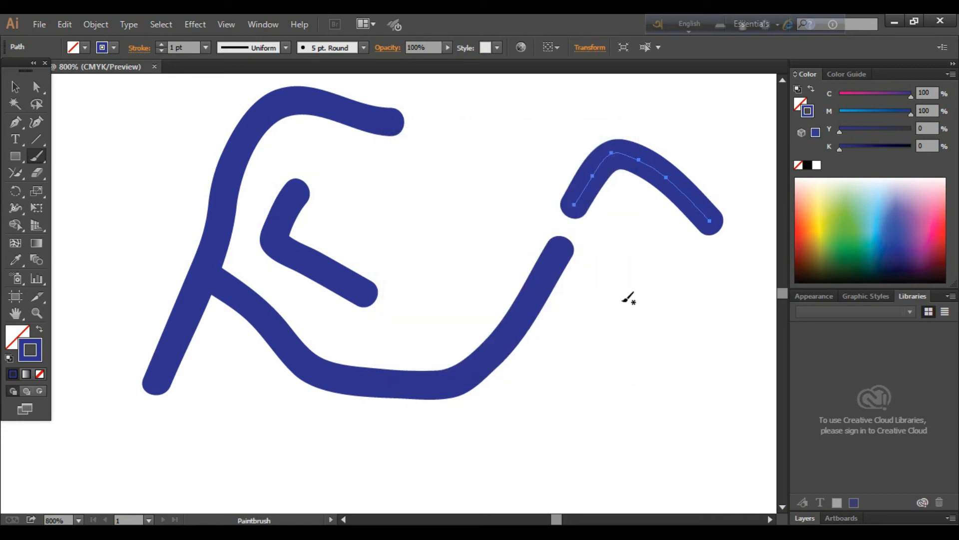
Paint a descending S-curve below the arched stroke, and add several branch strokes running outward from points along it
{"action": "left_click_drag", "start_coordinate": [719, 282], "coordinate": [547, 499]}
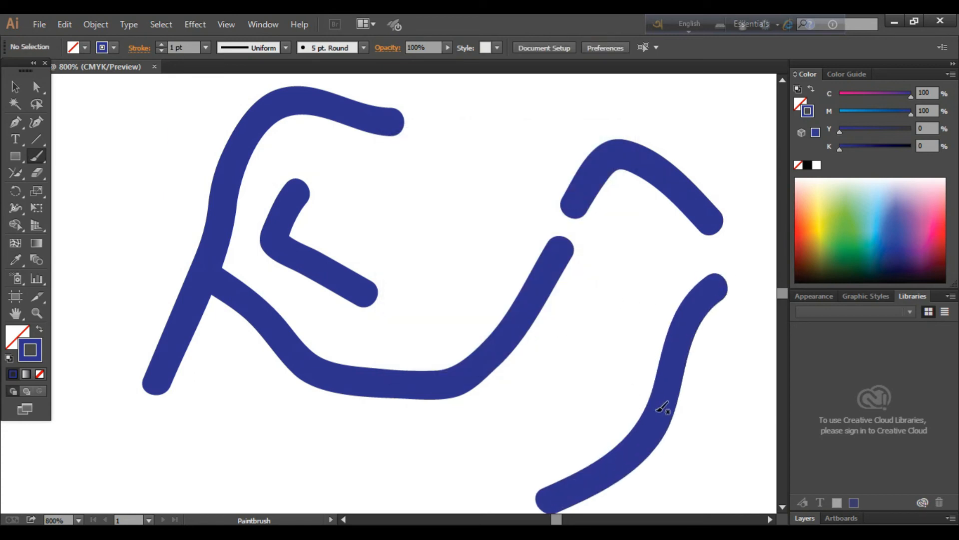
{"action": "left_click_drag", "start_coordinate": [654, 400], "coordinate": [566, 362]}
{"action": "left_click_drag", "start_coordinate": [625, 452], "coordinate": [522, 418]}
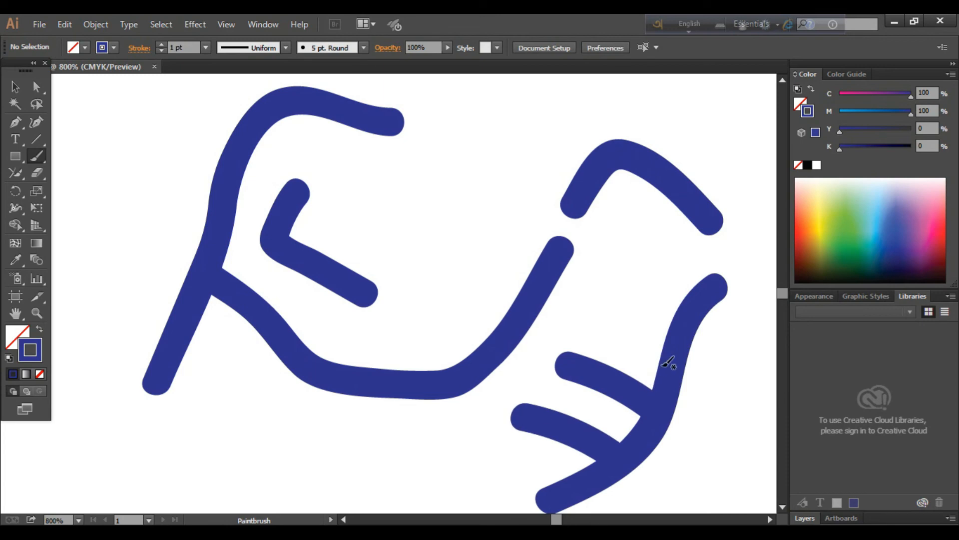
{"action": "left_click_drag", "start_coordinate": [668, 365], "coordinate": [610, 288]}
{"action": "left_click_drag", "start_coordinate": [693, 326], "coordinate": [642, 234]}
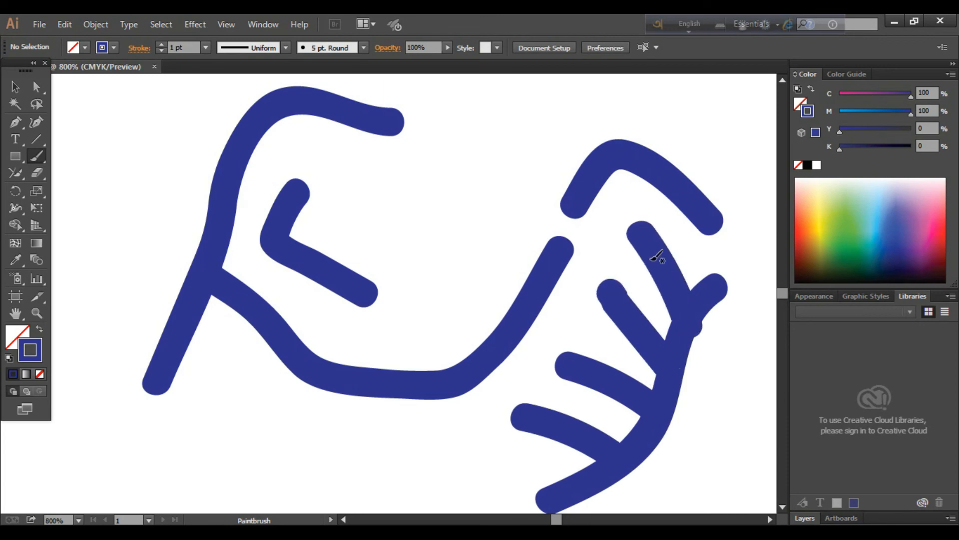
{"action": "mouse_move", "coordinate": [602, 472]}
{"action": "left_mouse_down"}
{"action": "mouse_move", "coordinate": [452, 449]}
{"action": "mouse_move", "coordinate": [384, 459]}
{"action": "mouse_move", "coordinate": [437, 509]}
{"action": "left_mouse_up"}
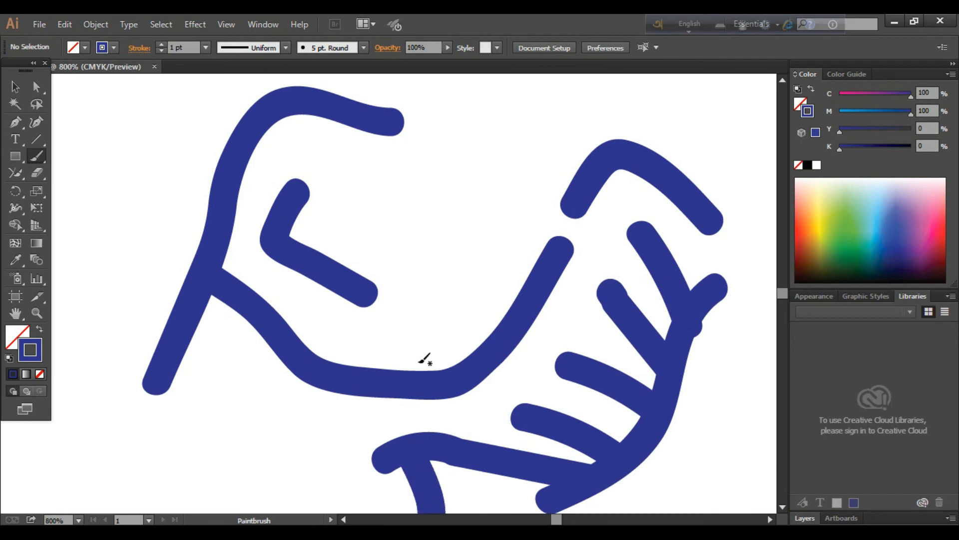
Paint short branch strokes starting on the U-shaped curve and on the tall blue path beside it
{"action": "left_click_drag", "start_coordinate": [402, 397], "coordinate": [447, 191]}
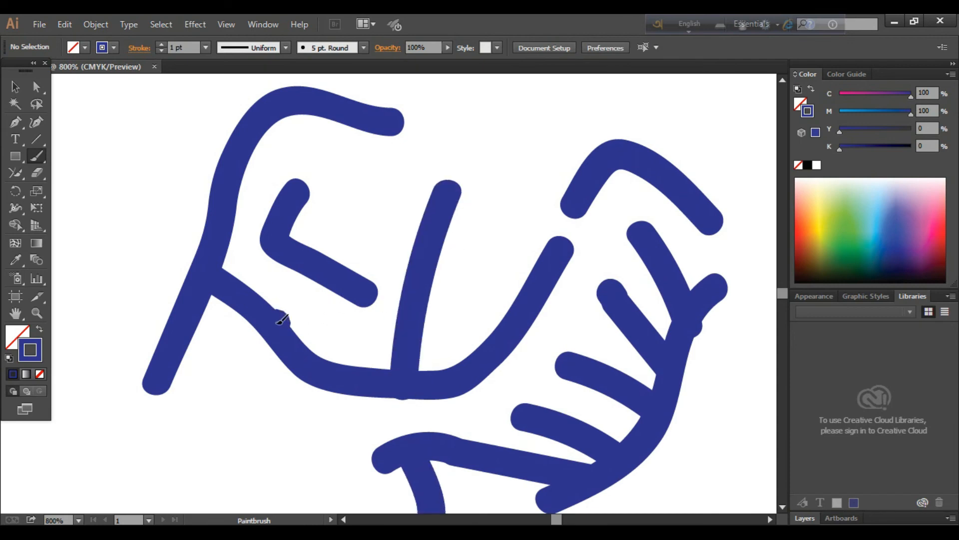
{"action": "left_click_drag", "start_coordinate": [281, 319], "coordinate": [352, 322]}
{"action": "left_click_drag", "start_coordinate": [304, 353], "coordinate": [250, 495]}
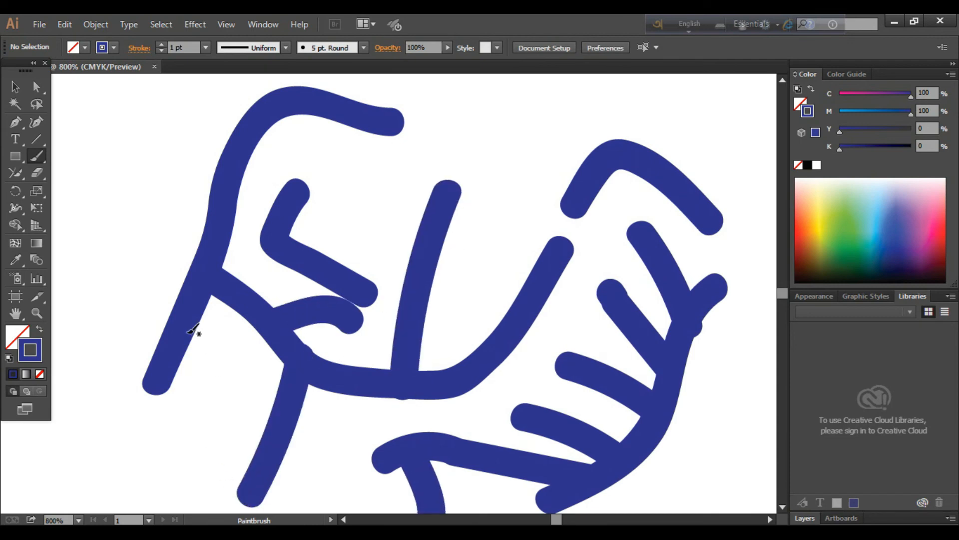
{"action": "left_click_drag", "start_coordinate": [192, 330], "coordinate": [248, 415]}
{"action": "left_click_drag", "start_coordinate": [207, 275], "coordinate": [131, 204]}
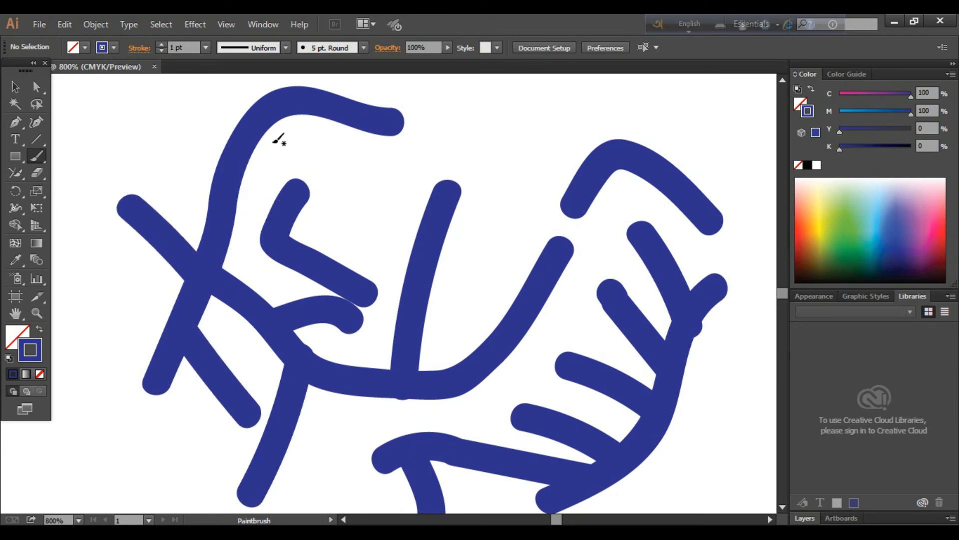
{"action": "left_click_drag", "start_coordinate": [261, 122], "coordinate": [367, 169]}
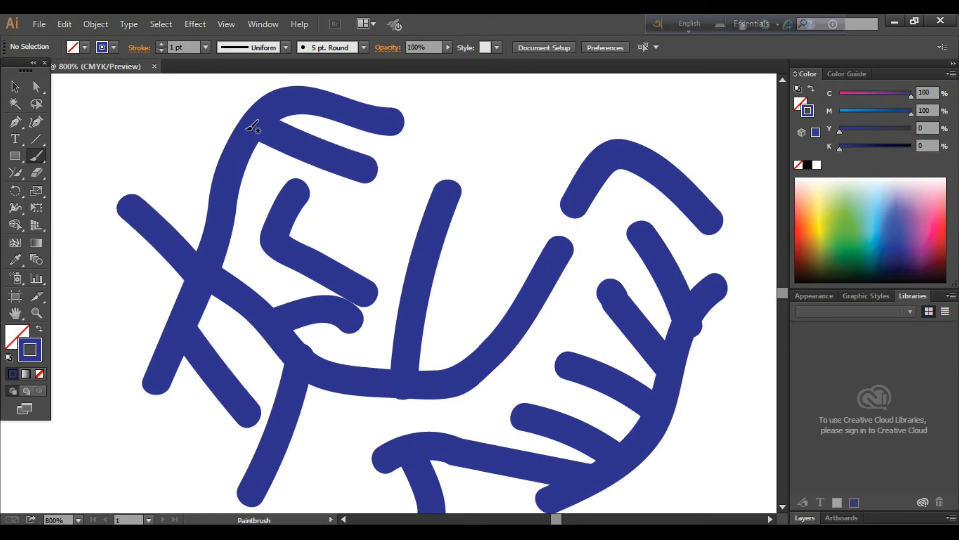
Switch from the Paintbrush to the Blob Brush tool
{"action": "left_click", "coordinate": [38, 156]}
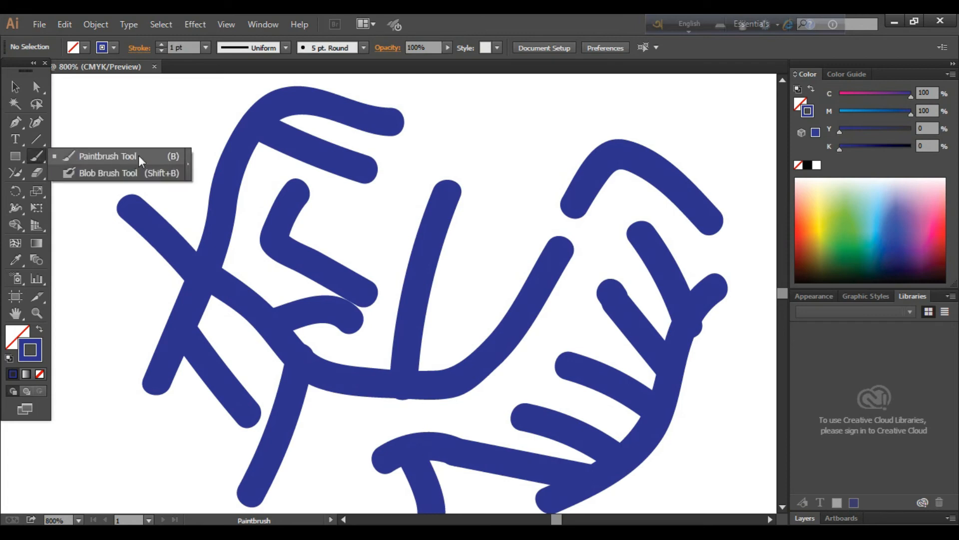
{"action": "left_click", "coordinate": [140, 156]}
{"action": "left_click", "coordinate": [38, 158]}
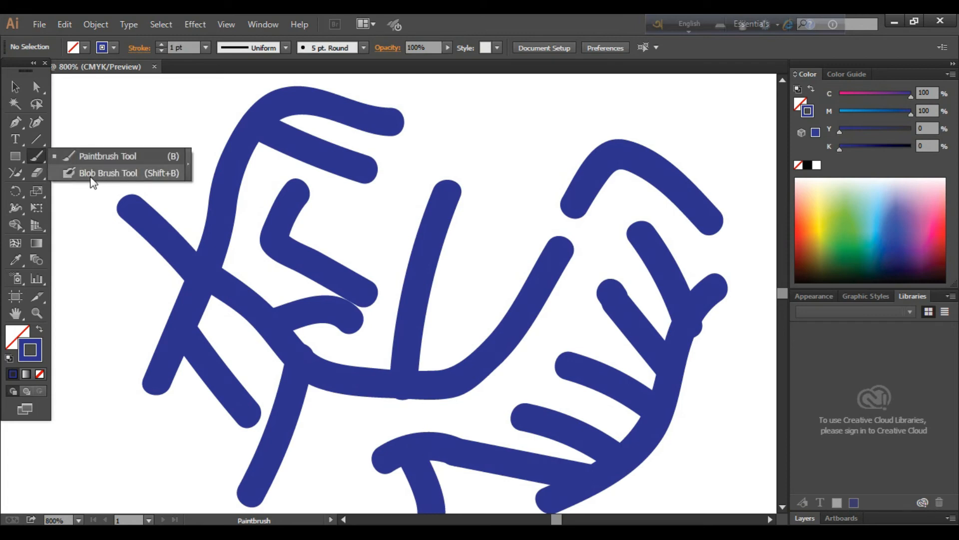
{"action": "left_click", "coordinate": [134, 175]}
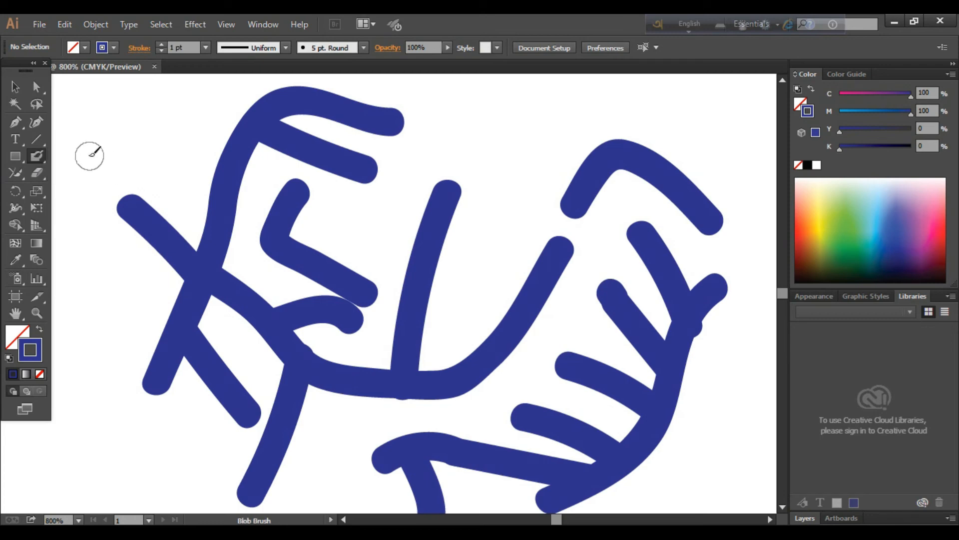
Select all the painted strokes on the artboard and delete them
{"action": "key", "text": "ctrl+0"}
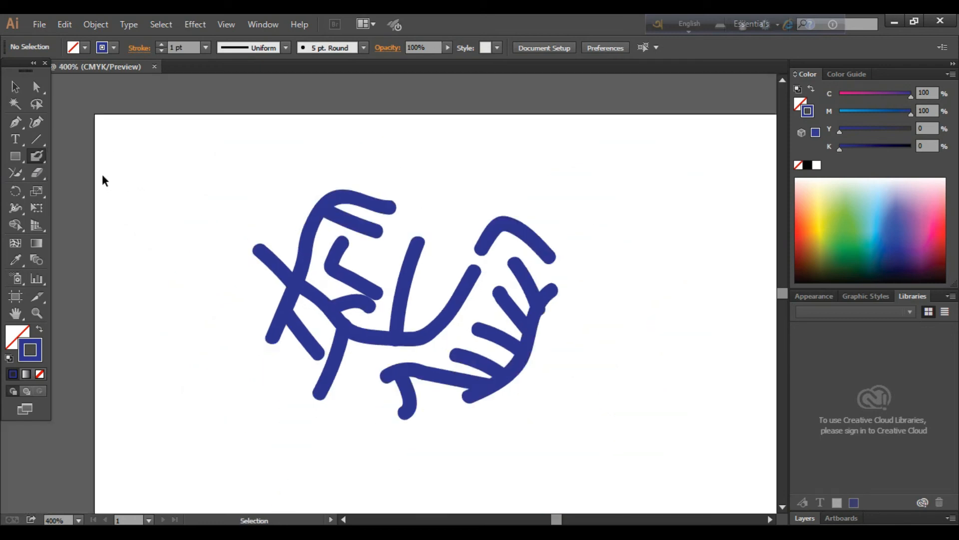
{"action": "left_click", "coordinate": [16, 89]}
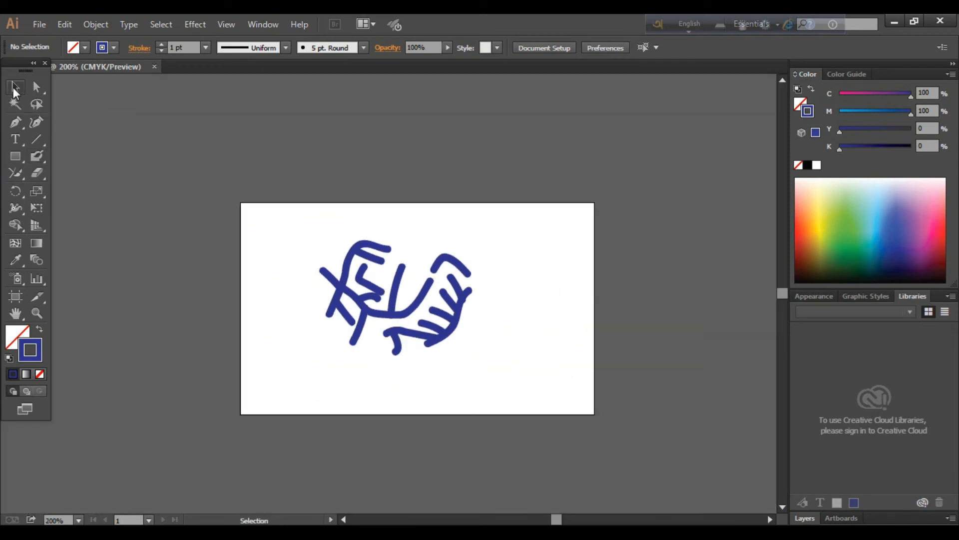
{"action": "mouse_move", "coordinate": [265, 170]}
{"action": "left_mouse_down"}
{"action": "mouse_move", "coordinate": [398, 279]}
{"action": "mouse_move", "coordinate": [598, 398]}
{"action": "left_mouse_up"}
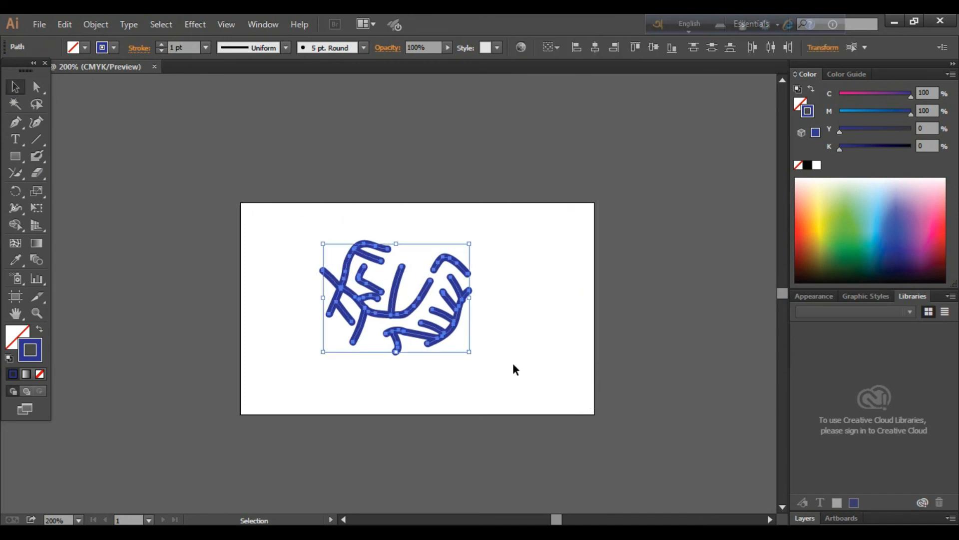
{"action": "key", "text": "Delete"}
Paint a wavy S-shaped stroke across the artboard with the Blob Brush, and select the resulting shape
{"action": "left_click_drag", "start_coordinate": [33, 157], "coordinate": [95, 181]}
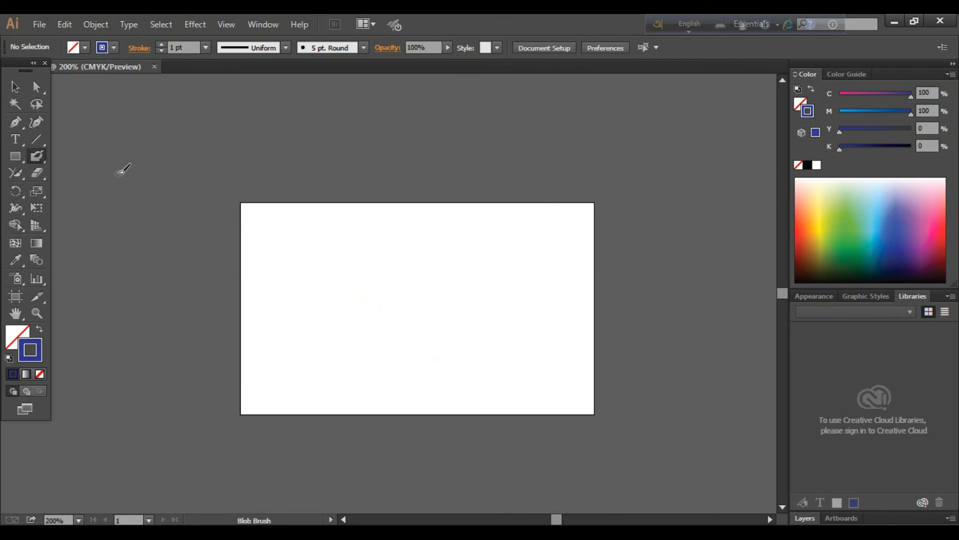
{"action": "mouse_move", "coordinate": [323, 256]}
{"action": "left_mouse_down"}
{"action": "mouse_move", "coordinate": [368, 287]}
{"action": "mouse_move", "coordinate": [432, 269]}
{"action": "mouse_move", "coordinate": [503, 297]}
{"action": "mouse_move", "coordinate": [496, 338]}
{"action": "left_mouse_up"}
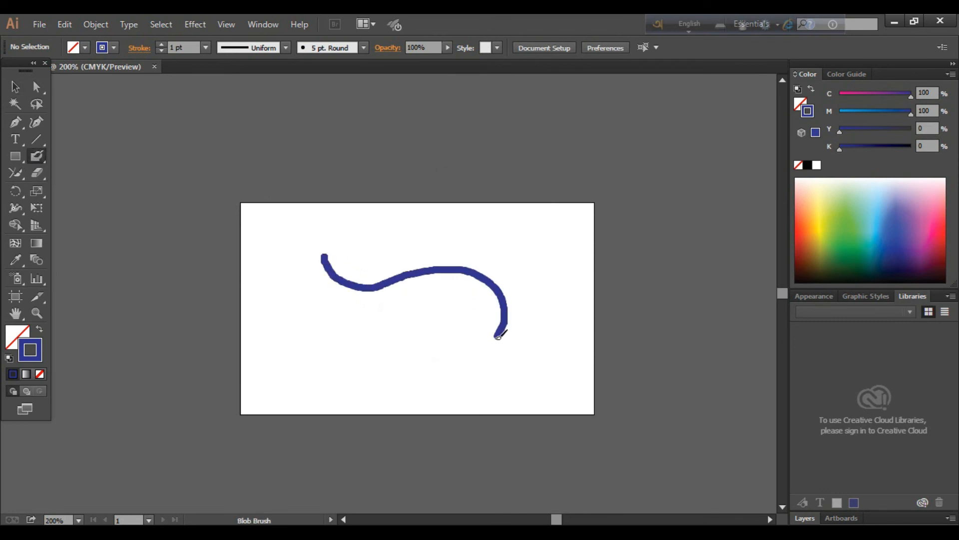
{"action": "left_click", "coordinate": [14, 89]}
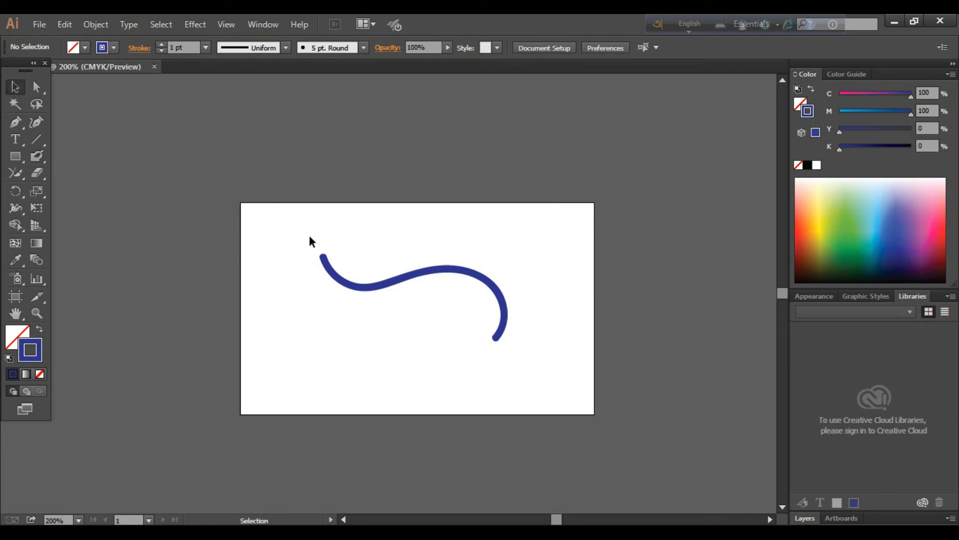
{"action": "left_click", "coordinate": [371, 291]}
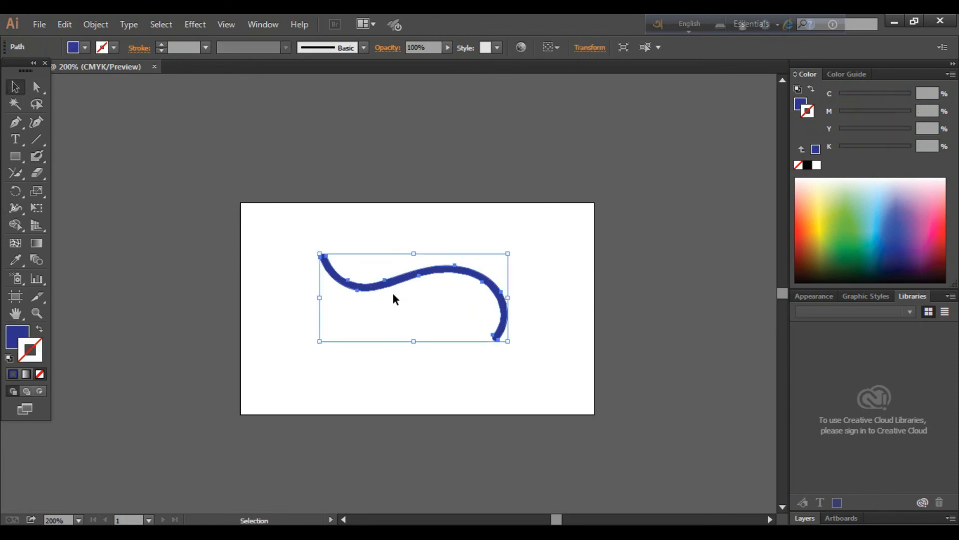
Try green and red fill swatches on the wavy shape, and settle on a light blue fill
{"action": "left_click", "coordinate": [85, 47]}
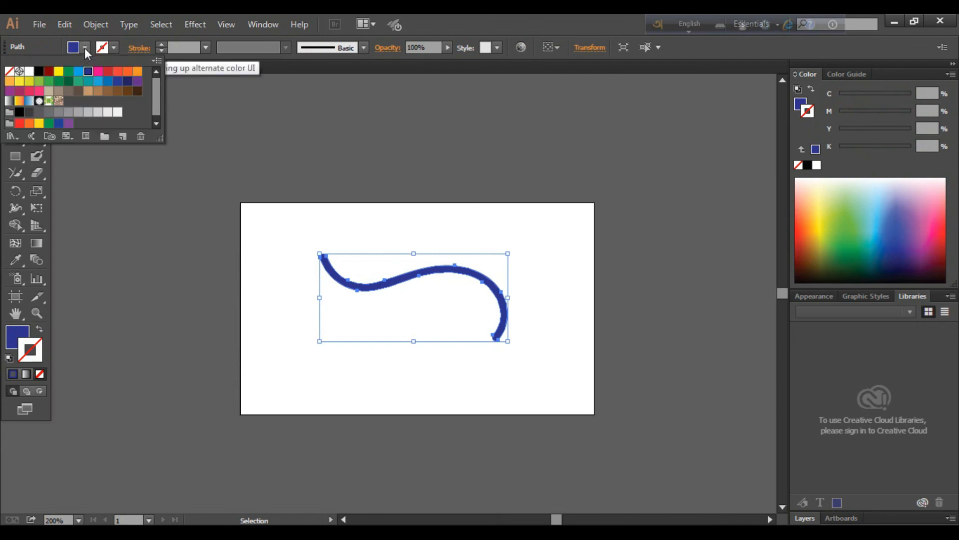
{"action": "left_click", "coordinate": [69, 72]}
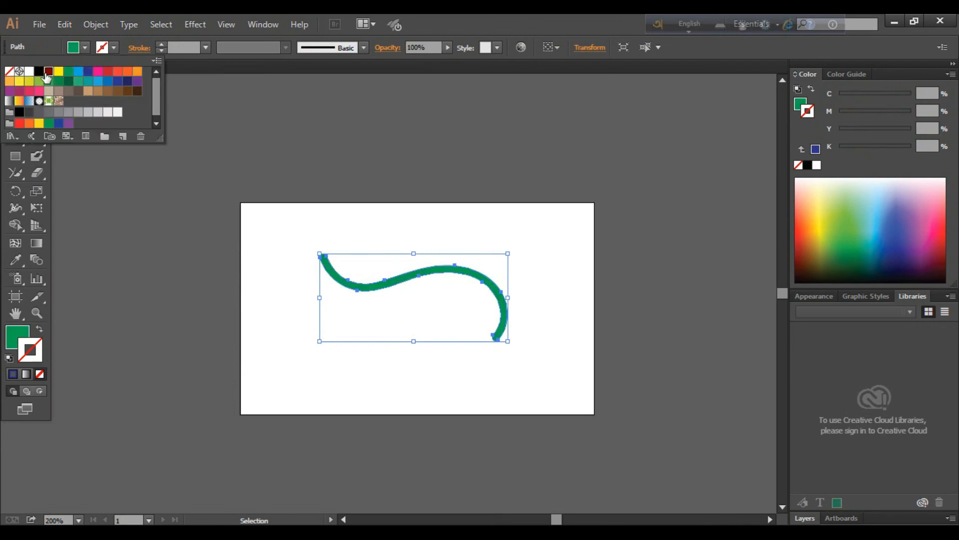
{"action": "left_click", "coordinate": [48, 71]}
{"action": "left_click", "coordinate": [97, 81]}
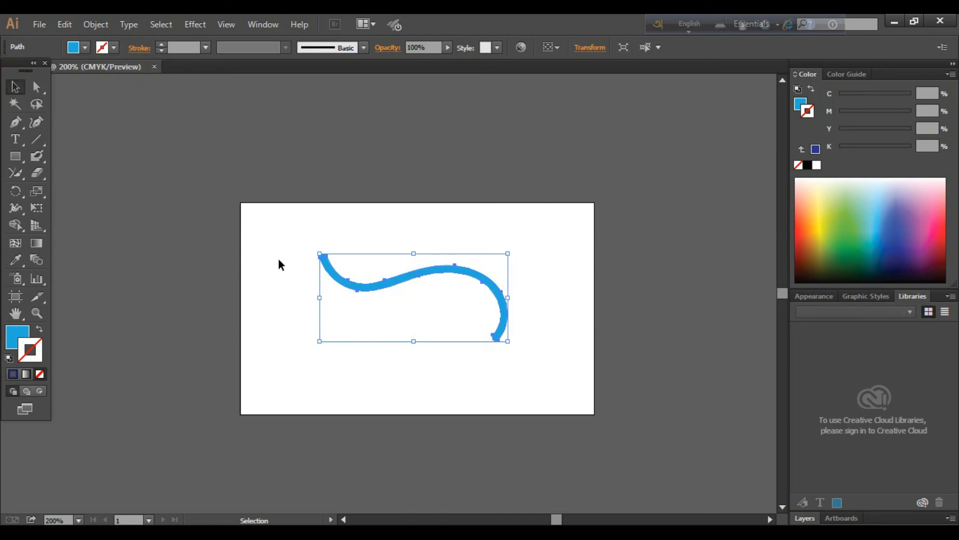
Set the Blob Brush to 84 pt size, -46° angle and 12% roundness, with a size variation of 24 pt
{"action": "double_click", "coordinate": [33, 157]}
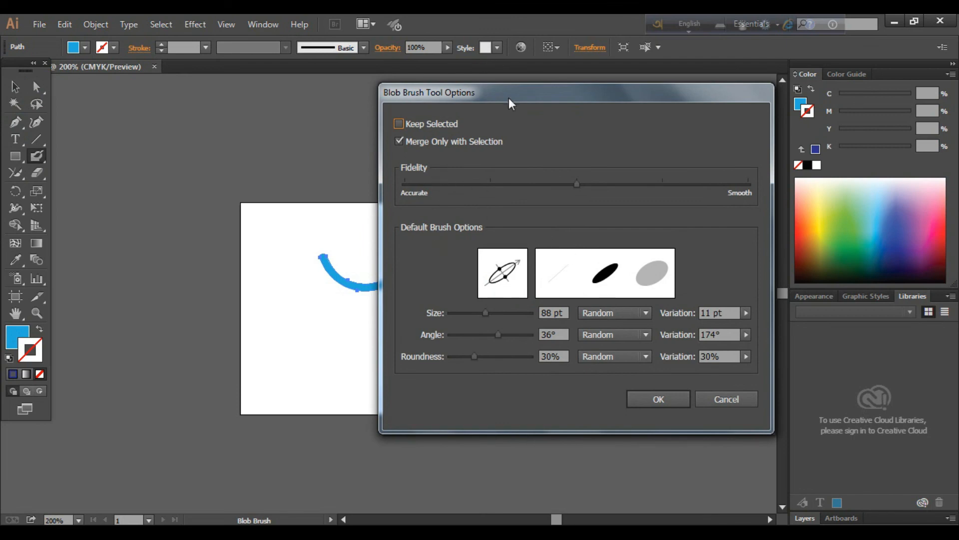
{"action": "mouse_move", "coordinate": [508, 98]}
{"action": "left_mouse_down"}
{"action": "mouse_move", "coordinate": [398, 127]}
{"action": "mouse_move", "coordinate": [554, 142]}
{"action": "mouse_move", "coordinate": [695, 116]}
{"action": "left_mouse_up"}
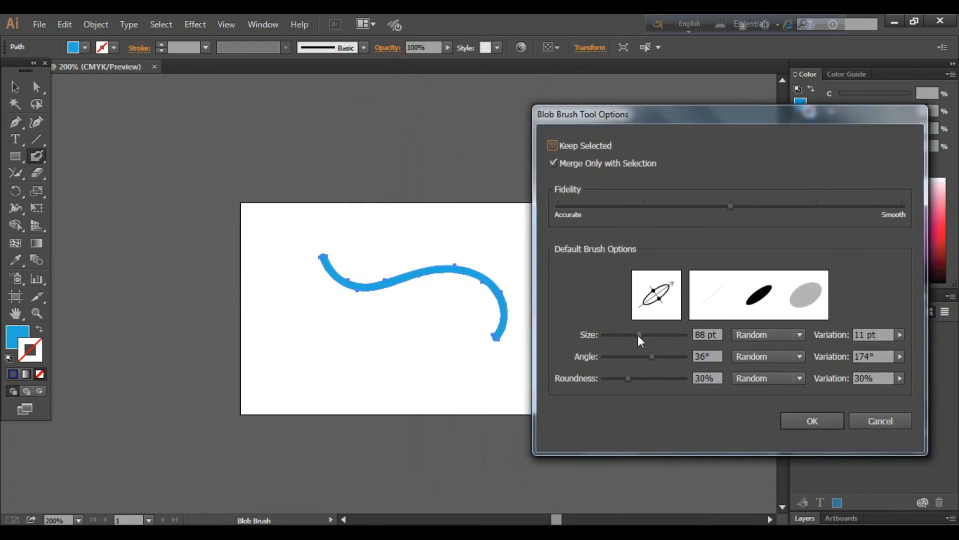
{"action": "mouse_move", "coordinate": [639, 335]}
{"action": "left_mouse_down"}
{"action": "mouse_move", "coordinate": [678, 335]}
{"action": "mouse_move", "coordinate": [616, 337]}
{"action": "mouse_move", "coordinate": [638, 335]}
{"action": "mouse_move", "coordinate": [645, 353]}
{"action": "mouse_move", "coordinate": [626, 341]}
{"action": "mouse_move", "coordinate": [675, 338]}
{"action": "mouse_move", "coordinate": [677, 355]}
{"action": "mouse_move", "coordinate": [634, 358]}
{"action": "mouse_move", "coordinate": [627, 378]}
{"action": "mouse_move", "coordinate": [660, 378]}
{"action": "mouse_move", "coordinate": [619, 380]}
{"action": "mouse_move", "coordinate": [660, 381]}
{"action": "mouse_move", "coordinate": [613, 380]}
{"action": "left_mouse_up"}
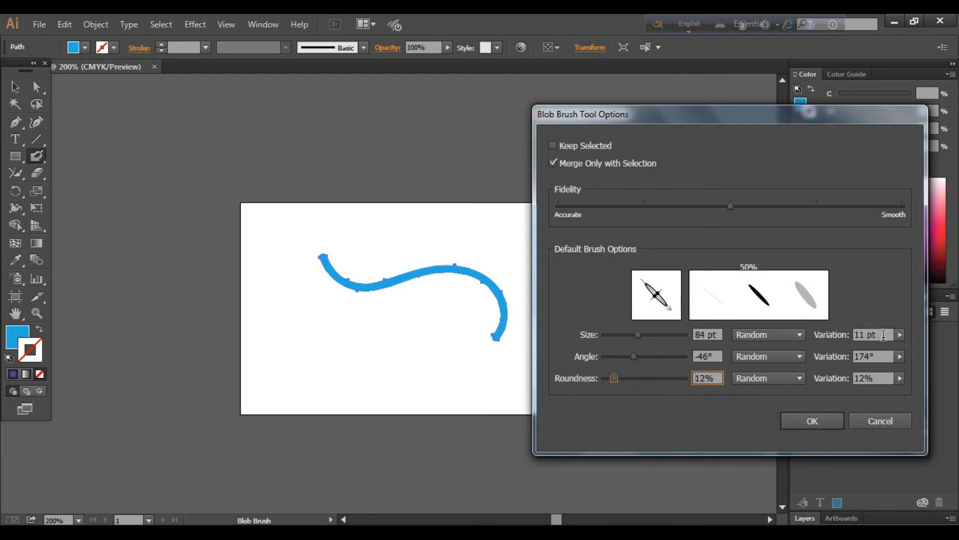
{"action": "left_click", "coordinate": [899, 335]}
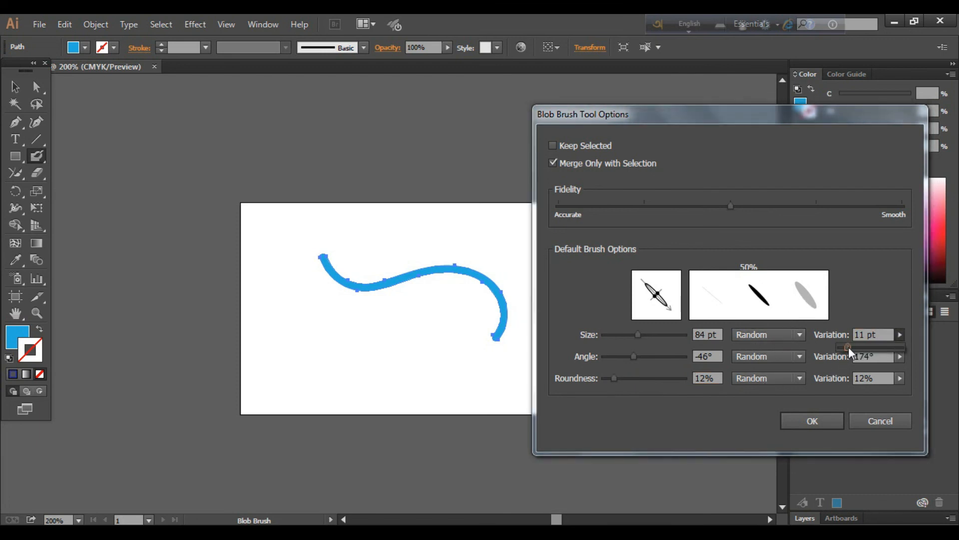
{"action": "mouse_move", "coordinate": [850, 346]}
{"action": "left_mouse_down"}
{"action": "mouse_move", "coordinate": [869, 350]}
{"action": "mouse_move", "coordinate": [857, 347]}
{"action": "left_mouse_up"}
{"action": "left_click", "coordinate": [825, 403]}
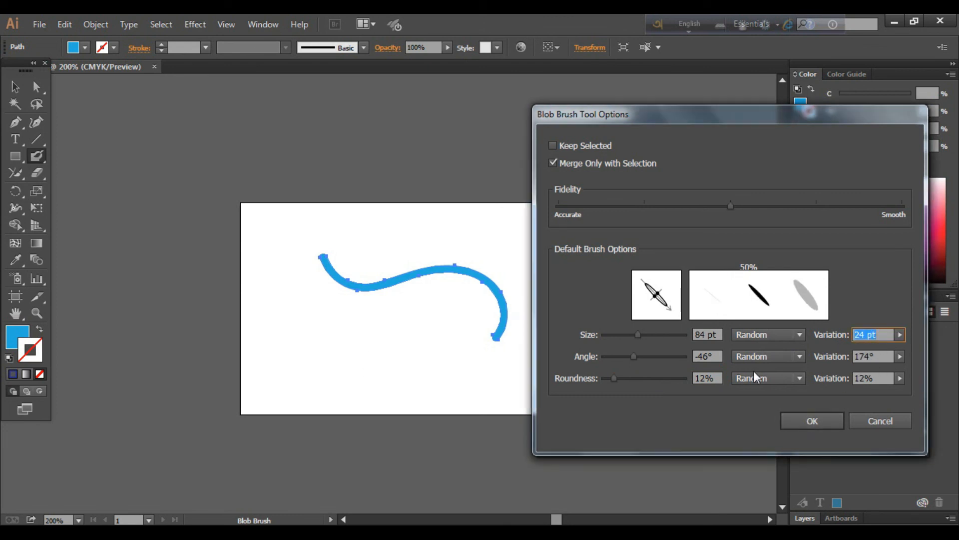
{"action": "left_click", "coordinate": [810, 422]}
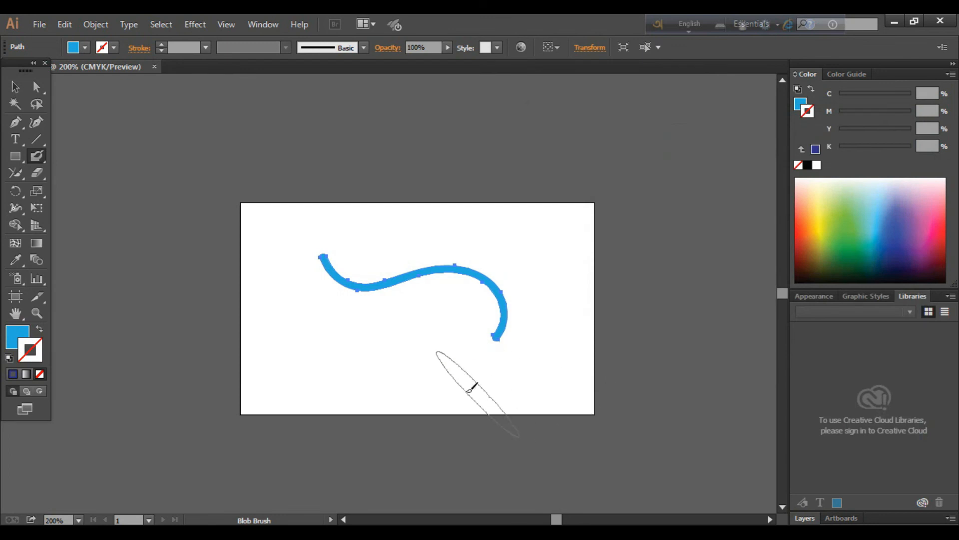
Paint a broad, wavy flag-like light blue shape beneath the curve with the slanted Blob Brush
{"action": "left_click_drag", "start_coordinate": [372, 395], "coordinate": [382, 320]}
{"action": "left_click_drag", "start_coordinate": [417, 350], "coordinate": [465, 325]}
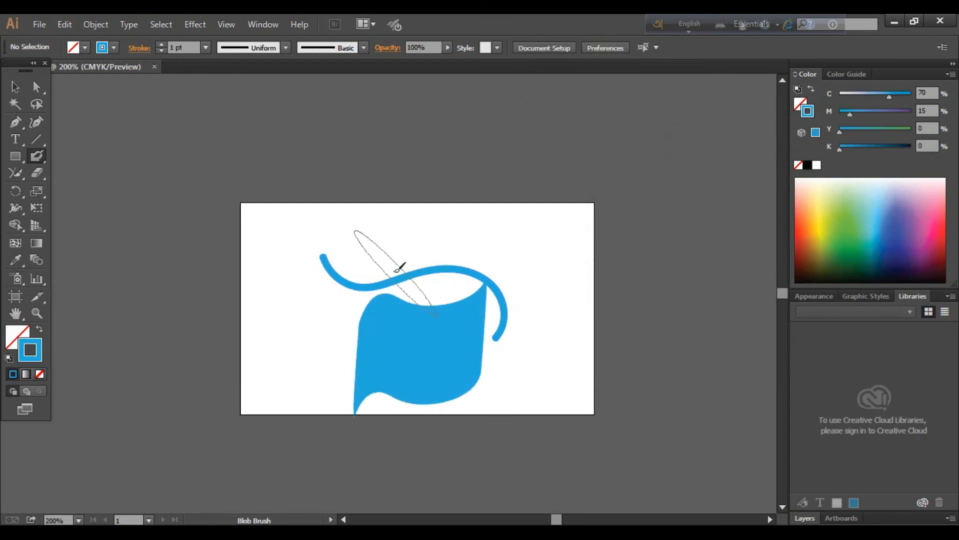
Paint a broad slanted Blob Brush stroke on each side of the flag-like shape, and select all the artwork
{"action": "mouse_move", "coordinate": [507, 245]}
{"action": "left_mouse_down"}
{"action": "mouse_move", "coordinate": [541, 290]}
{"action": "mouse_move", "coordinate": [565, 380]}
{"action": "left_mouse_up"}
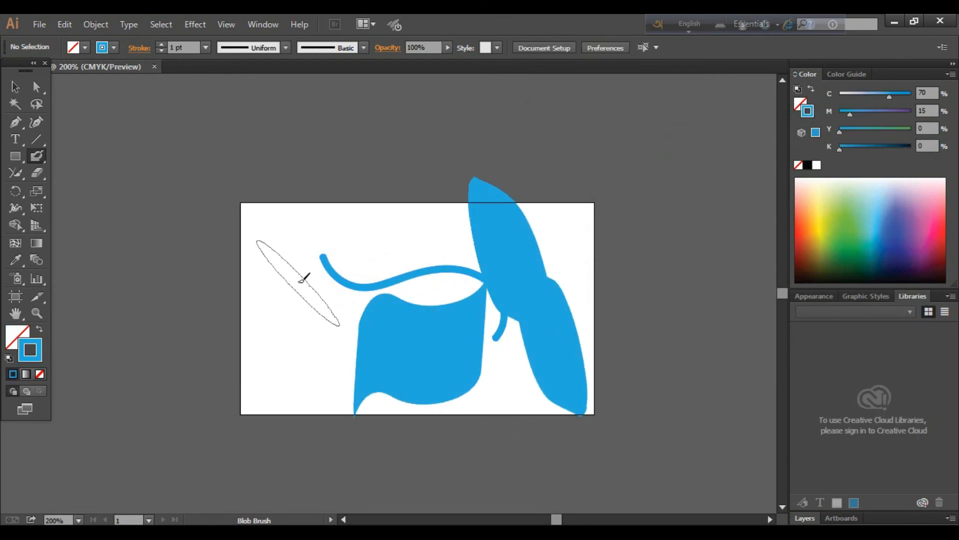
{"action": "left_click_drag", "start_coordinate": [311, 250], "coordinate": [250, 373]}
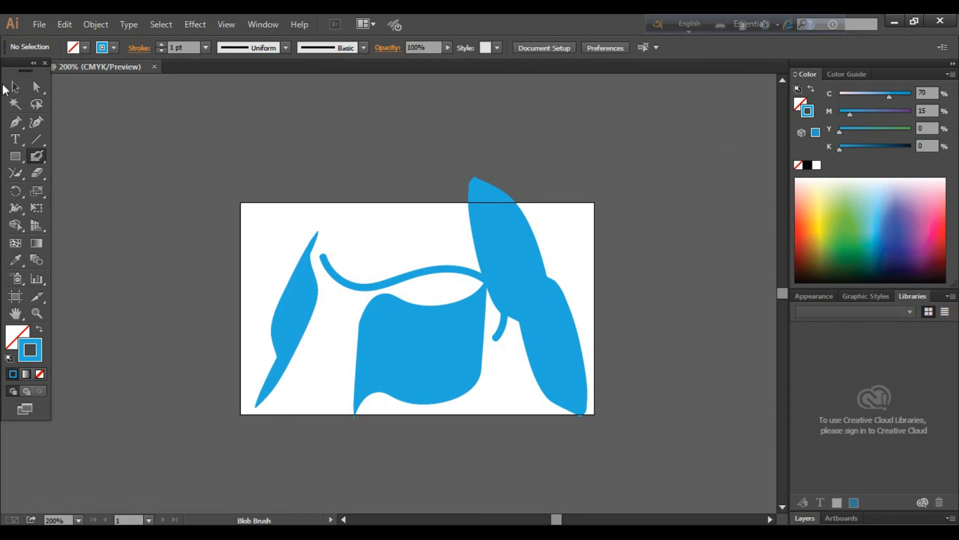
{"action": "key", "text": "v"}
{"action": "mouse_move", "coordinate": [196, 149]}
{"action": "left_mouse_down"}
{"action": "mouse_move", "coordinate": [317, 248]}
{"action": "mouse_move", "coordinate": [700, 447]}
{"action": "left_mouse_up"}
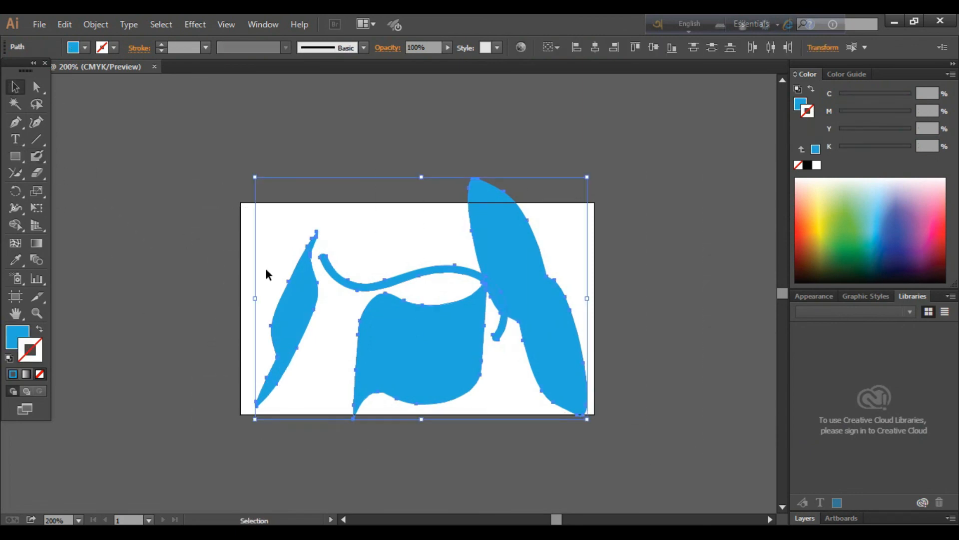
{"action": "left_click_drag", "start_coordinate": [220, 113], "coordinate": [667, 478]}
Look at the tool variants grouped with the Blob Brush and the Eraser, reselecting all the artwork after each
{"action": "left_click", "coordinate": [36, 154]}
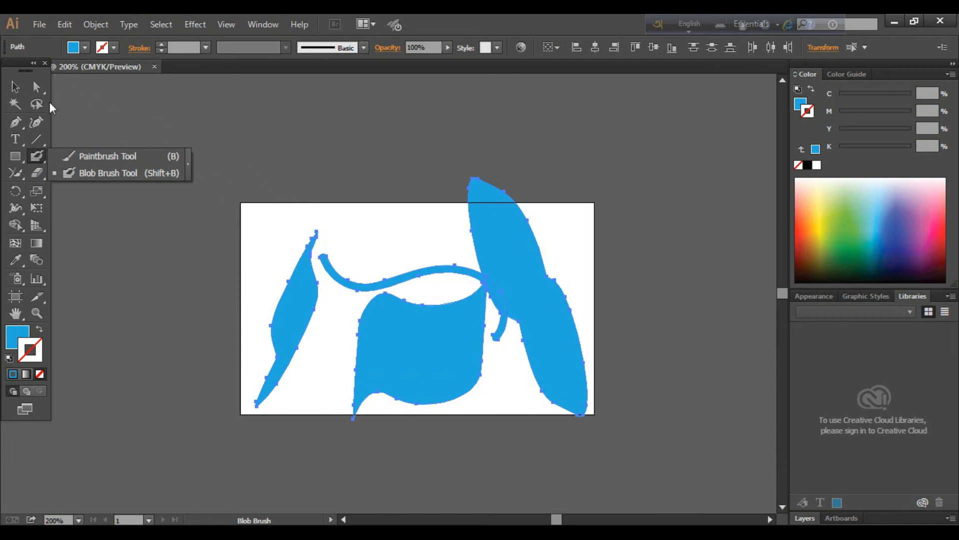
{"action": "left_click", "coordinate": [15, 87]}
{"action": "left_click", "coordinate": [228, 159]}
{"action": "left_click_drag", "start_coordinate": [189, 118], "coordinate": [672, 459]}
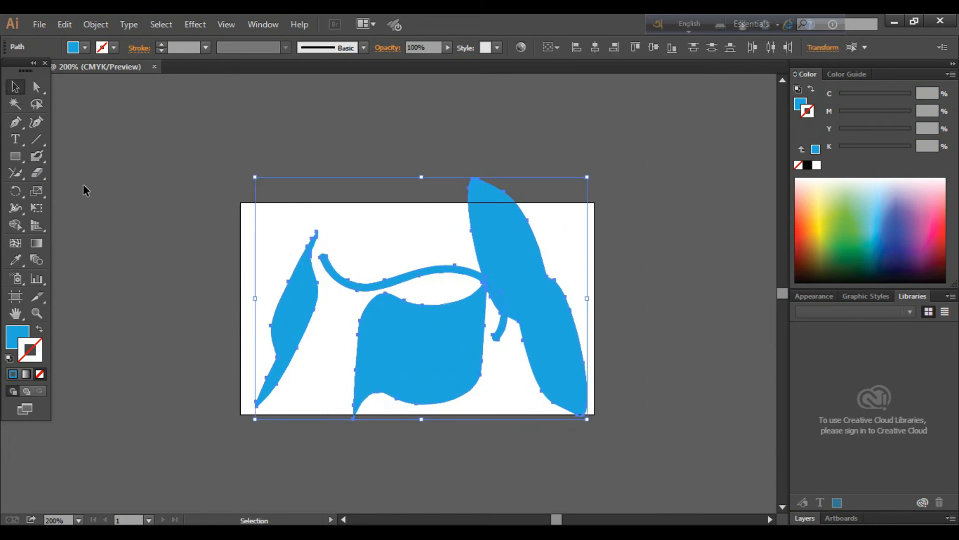
{"action": "left_click", "coordinate": [39, 174]}
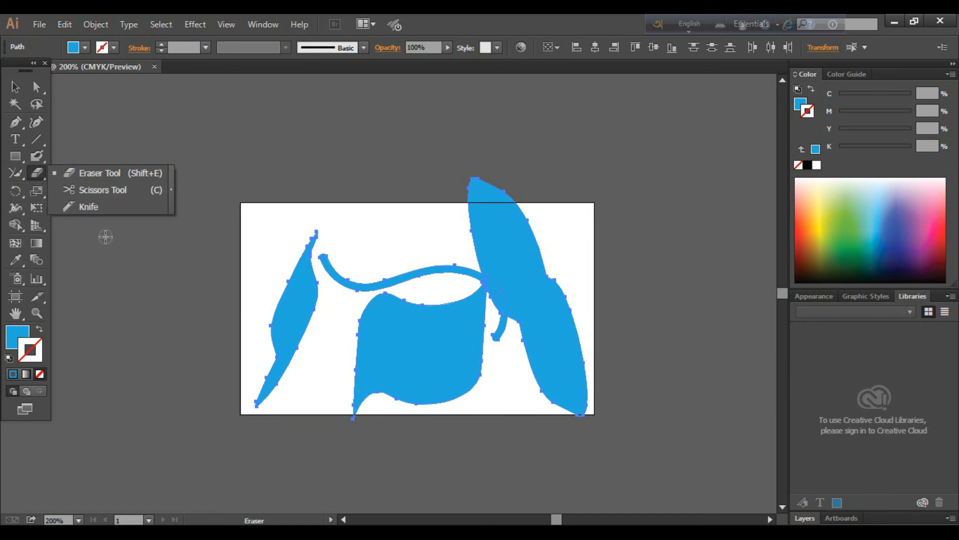
{"action": "key", "text": "v"}
{"action": "key", "text": "ctrl+a"}
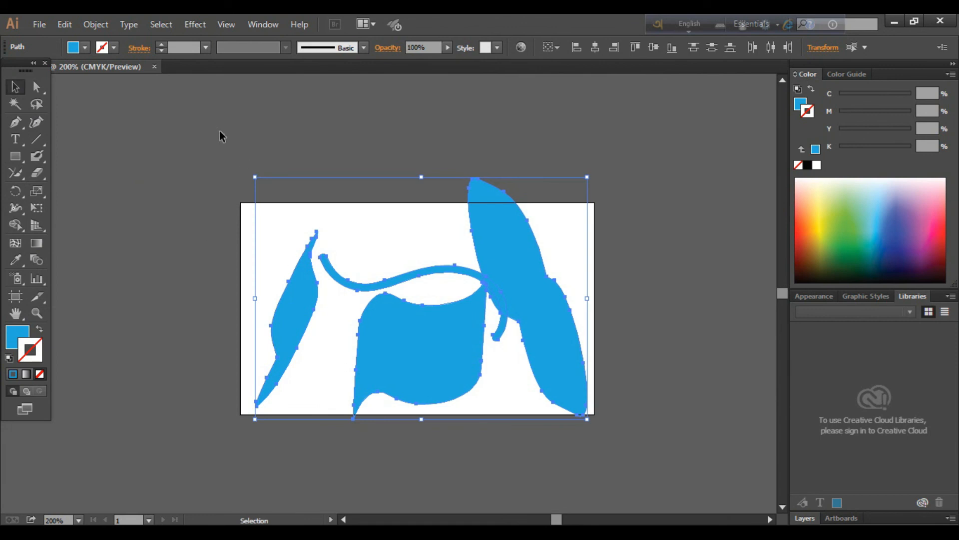